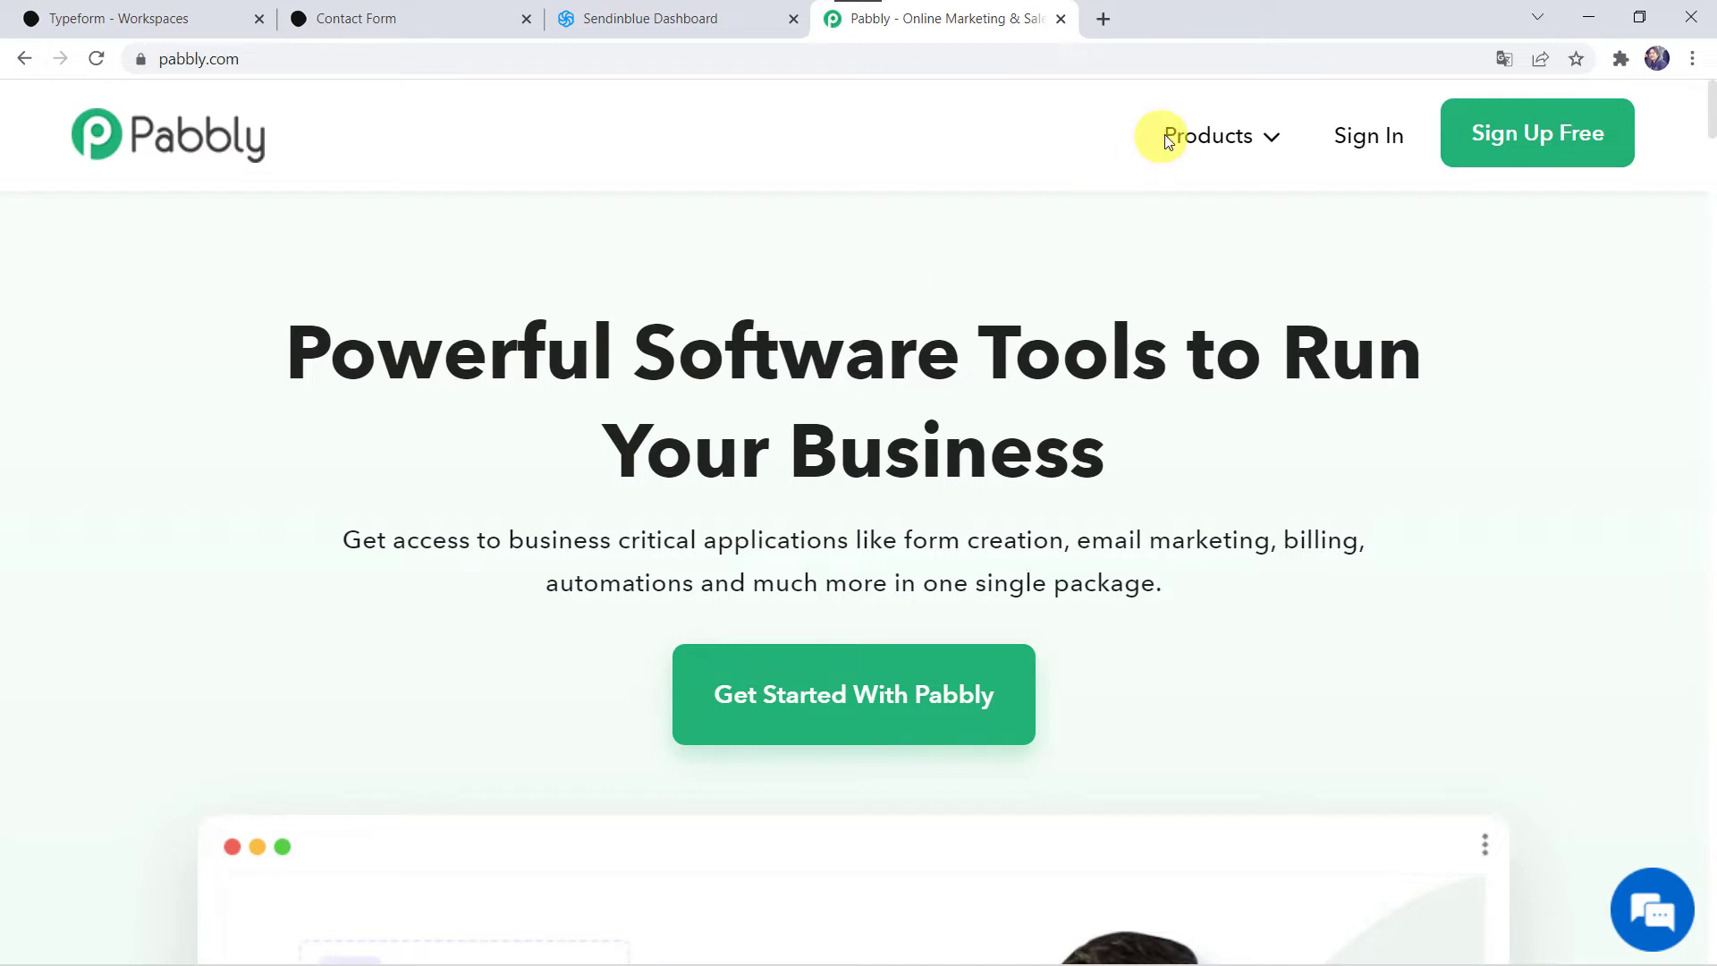
# Step: Sign in to Pabbly, launch the Pabbly Connect dashboard and start a new workflow
pyautogui.click(556, 514)
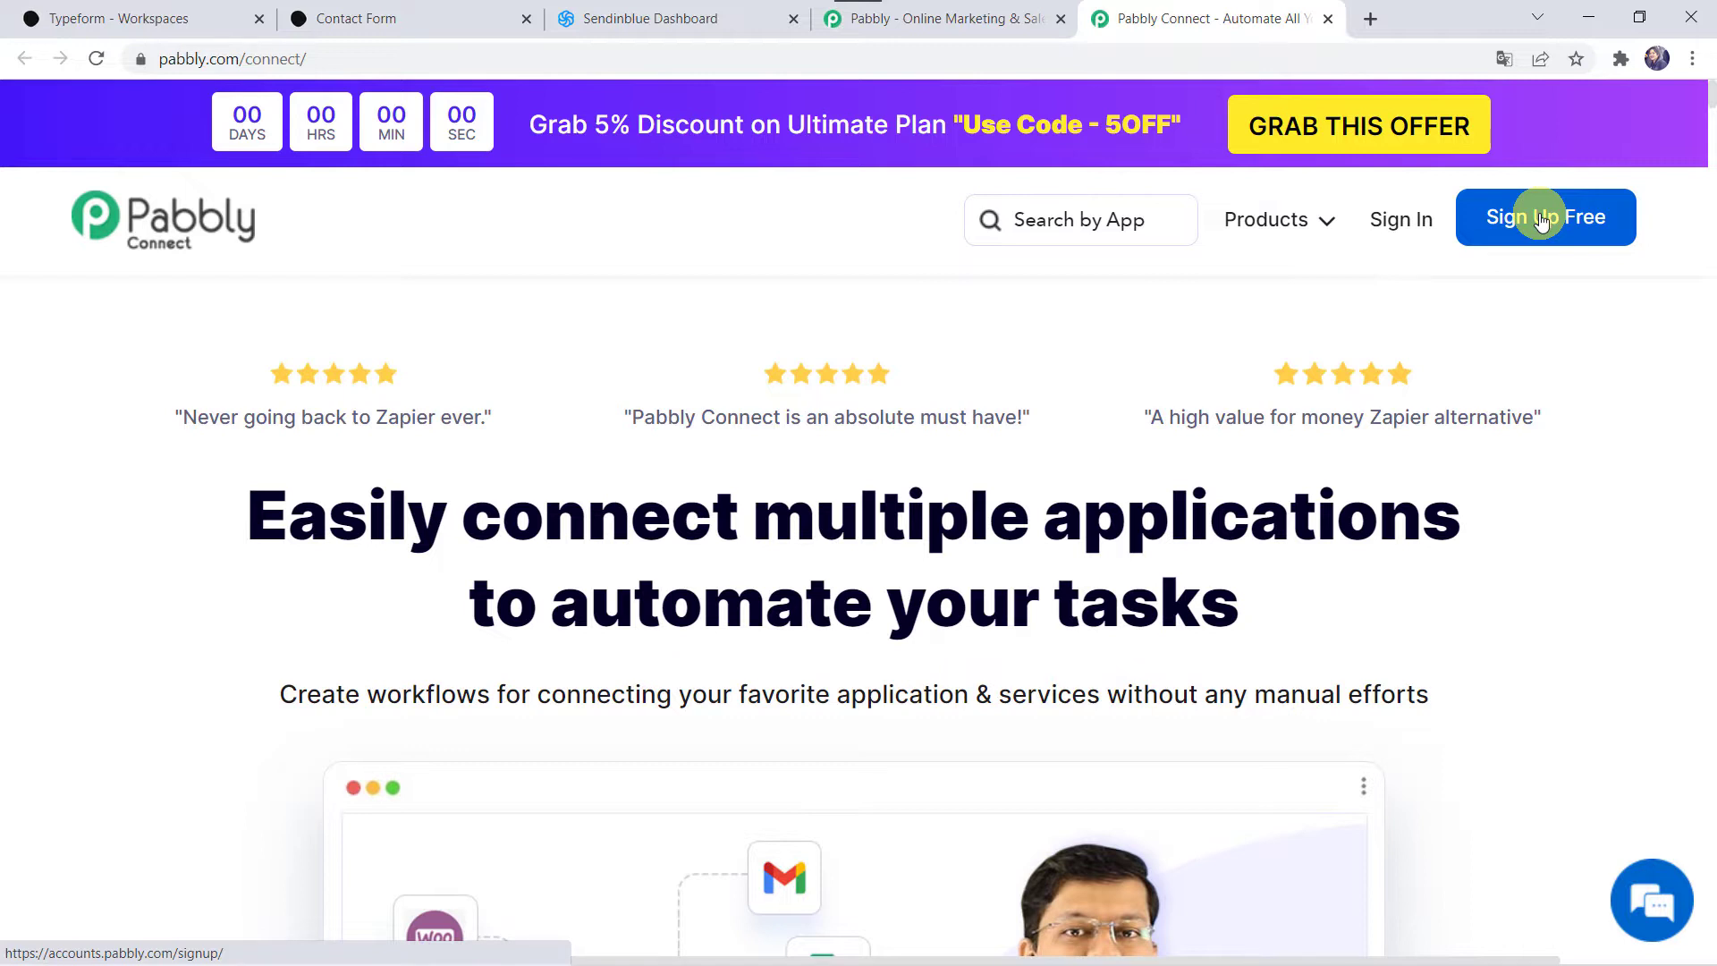
pyautogui.click(1380, 223)
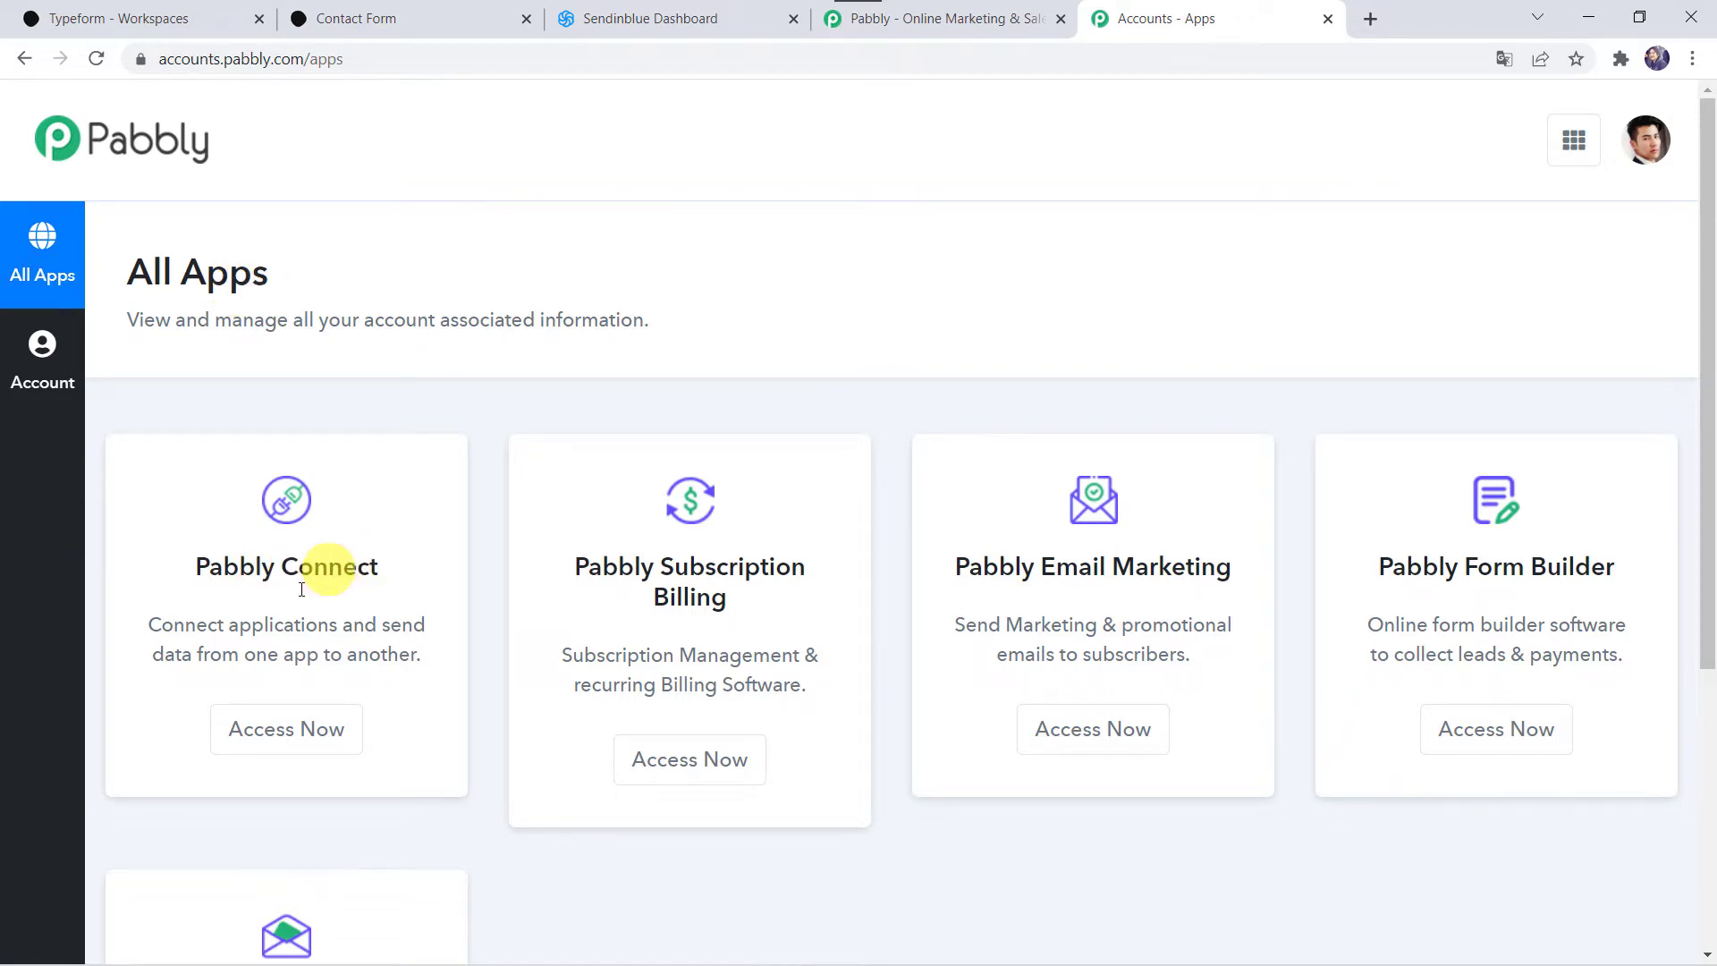
pyautogui.click(309, 724)
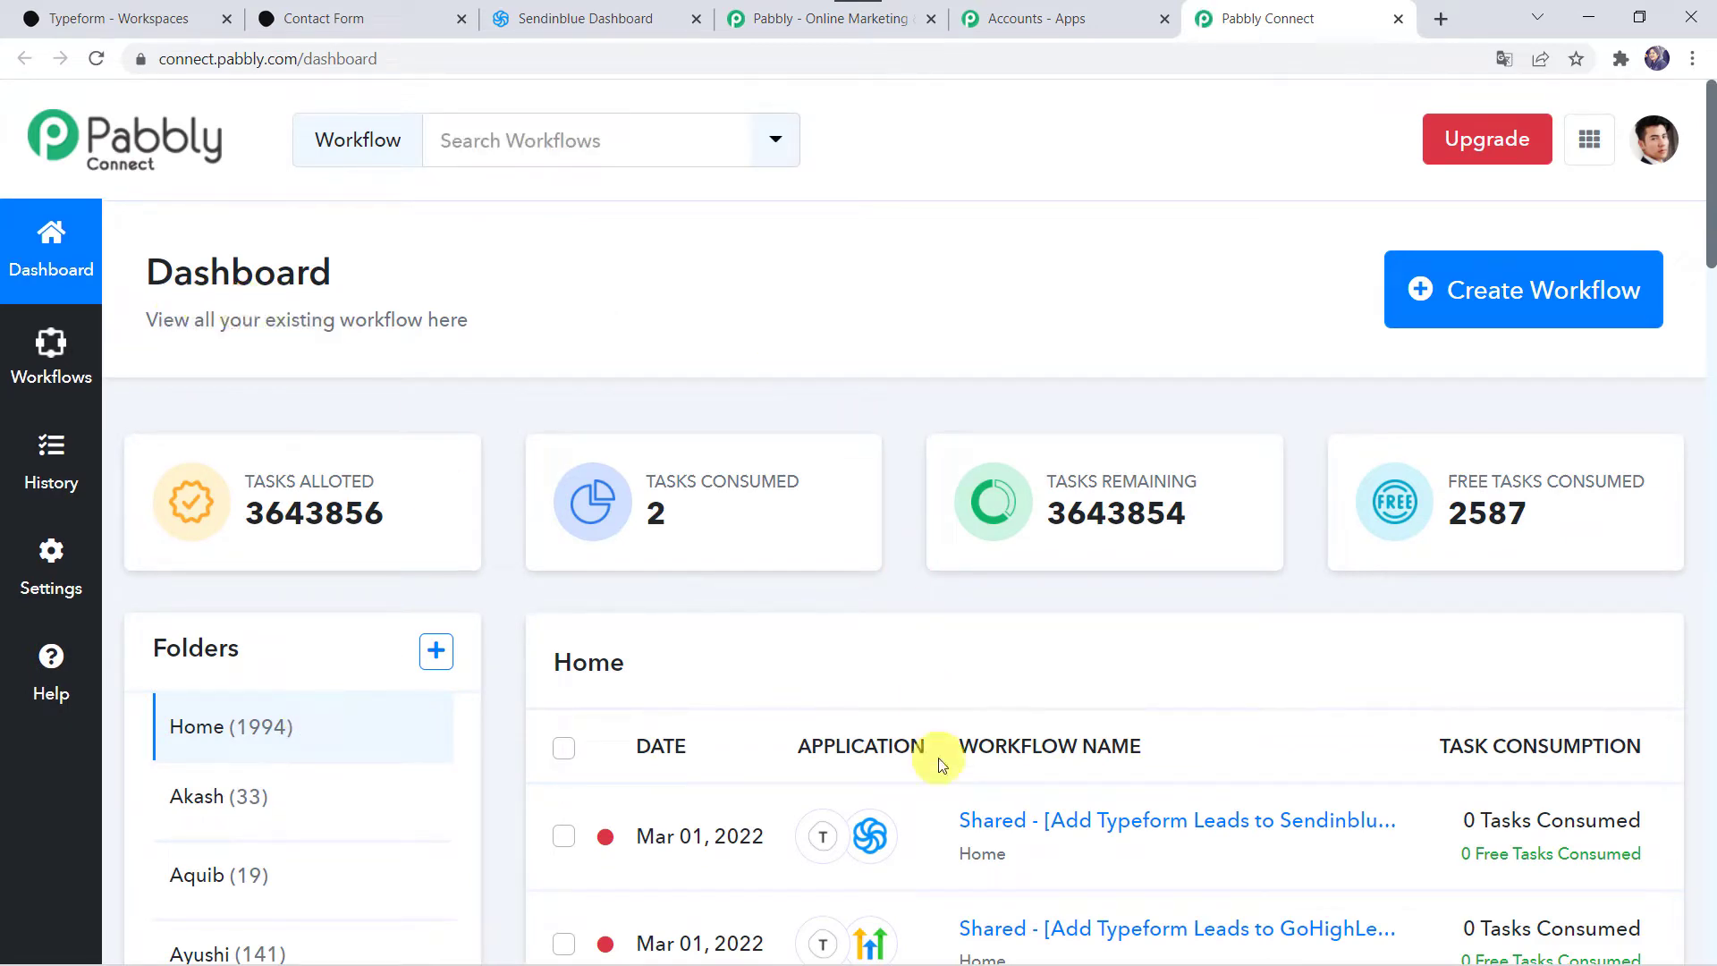
pyautogui.scroll(-7, 937, 758)
pyautogui.scroll(7, 938, 758)
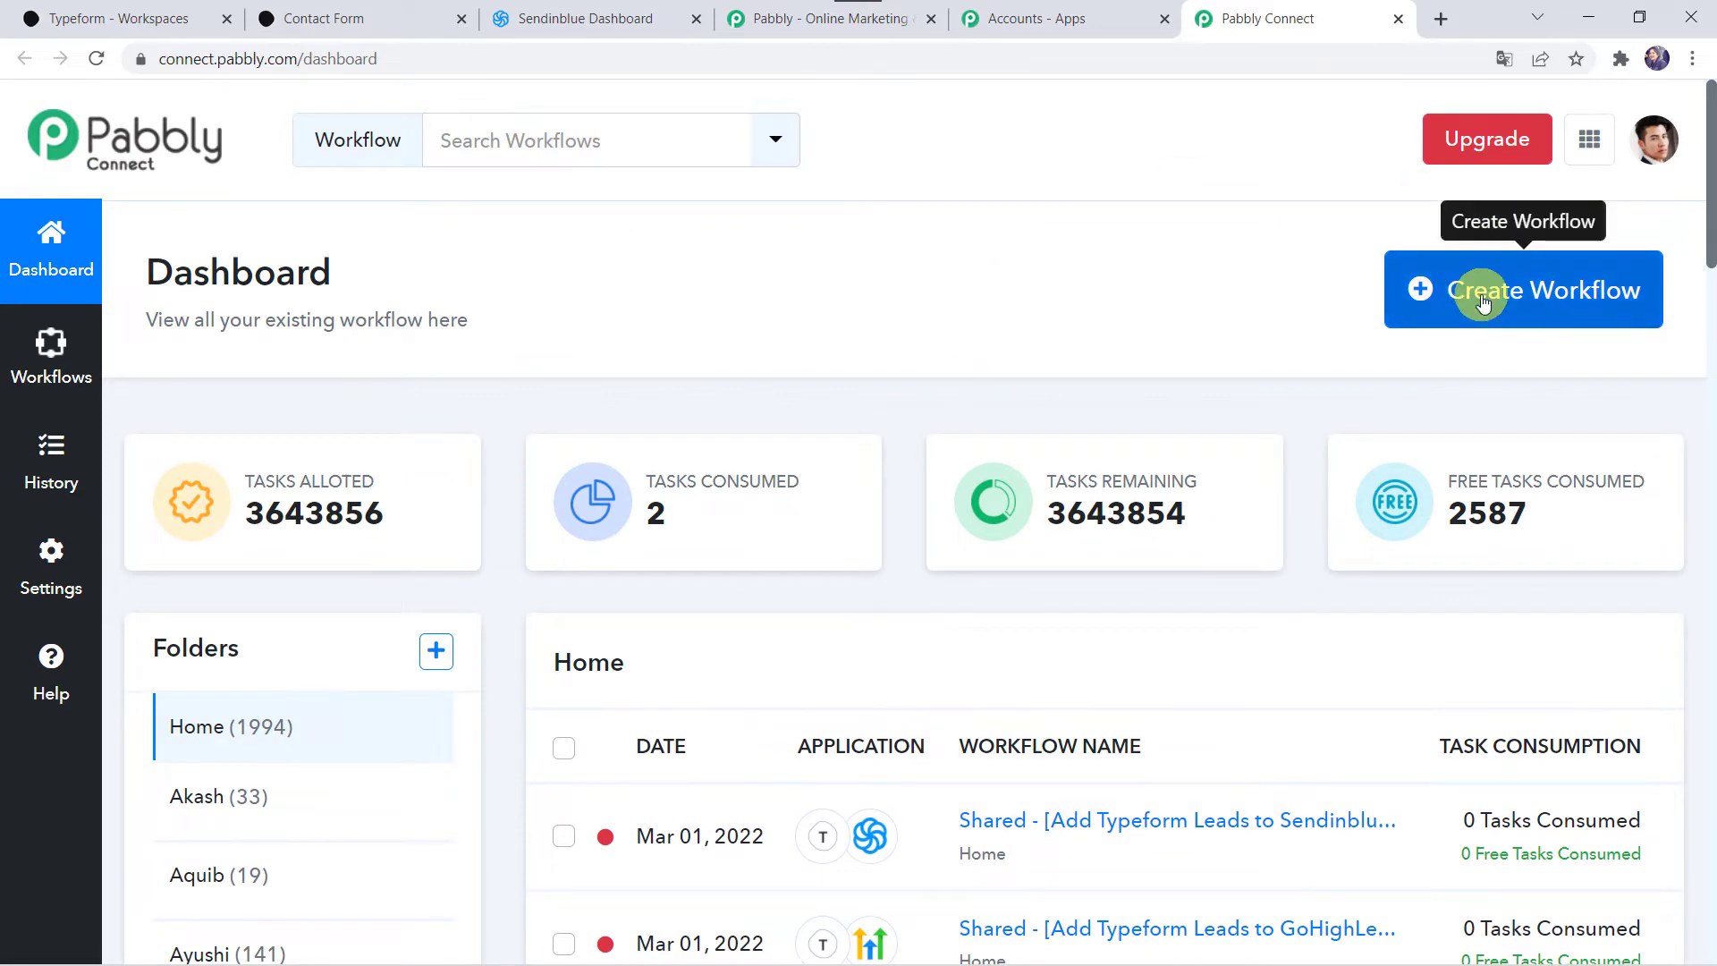
pyautogui.click(1517, 290)
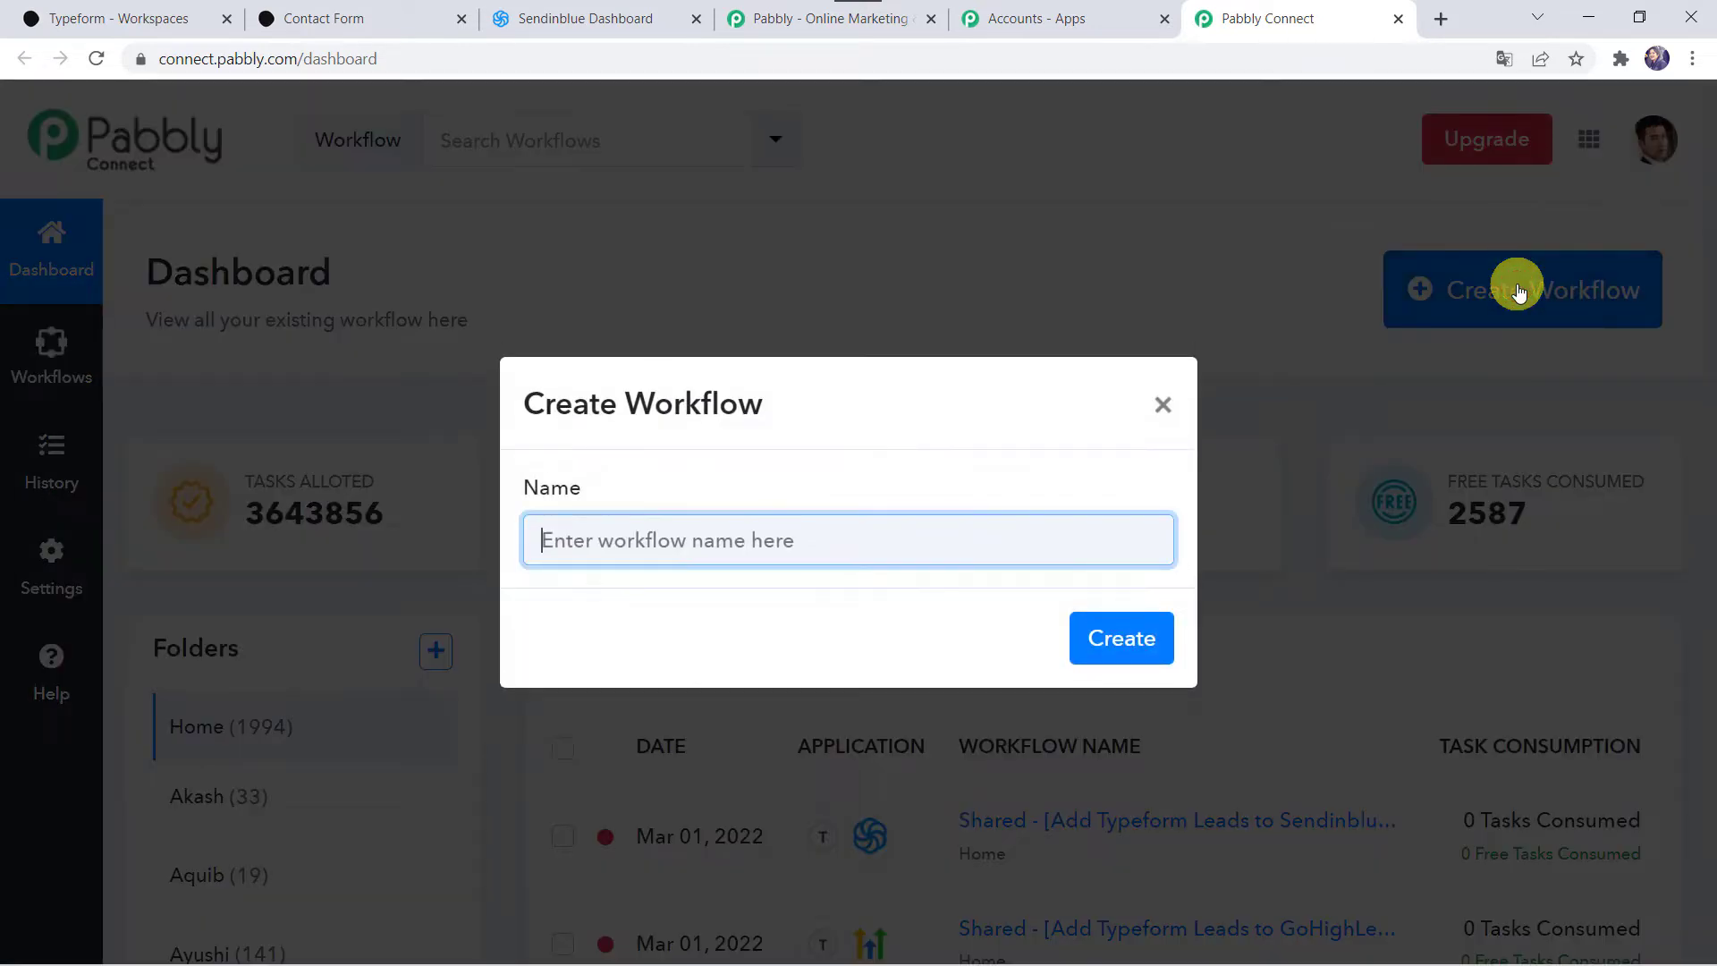
# Step: Paste 'Add Typeform Leads to Sendinblue' as the workflow name and create it
pyautogui.click(719, 545)
pyautogui.write('Add Typeform Leads to Sendinblue')
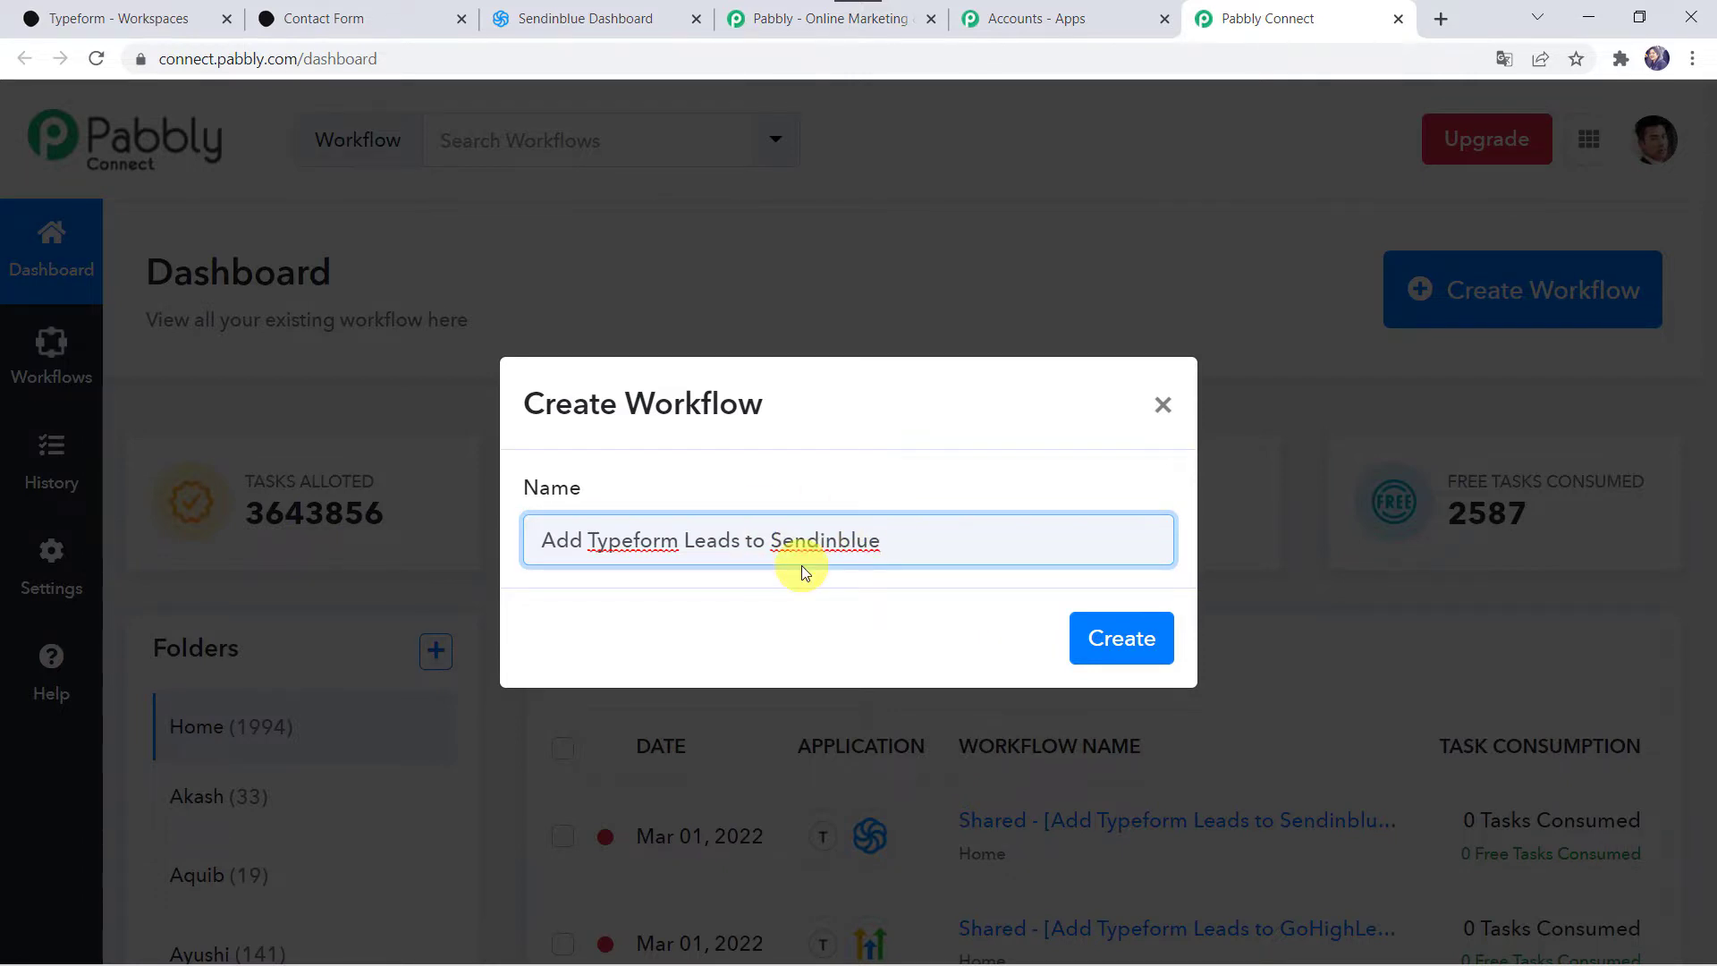
pyautogui.click(1132, 640)
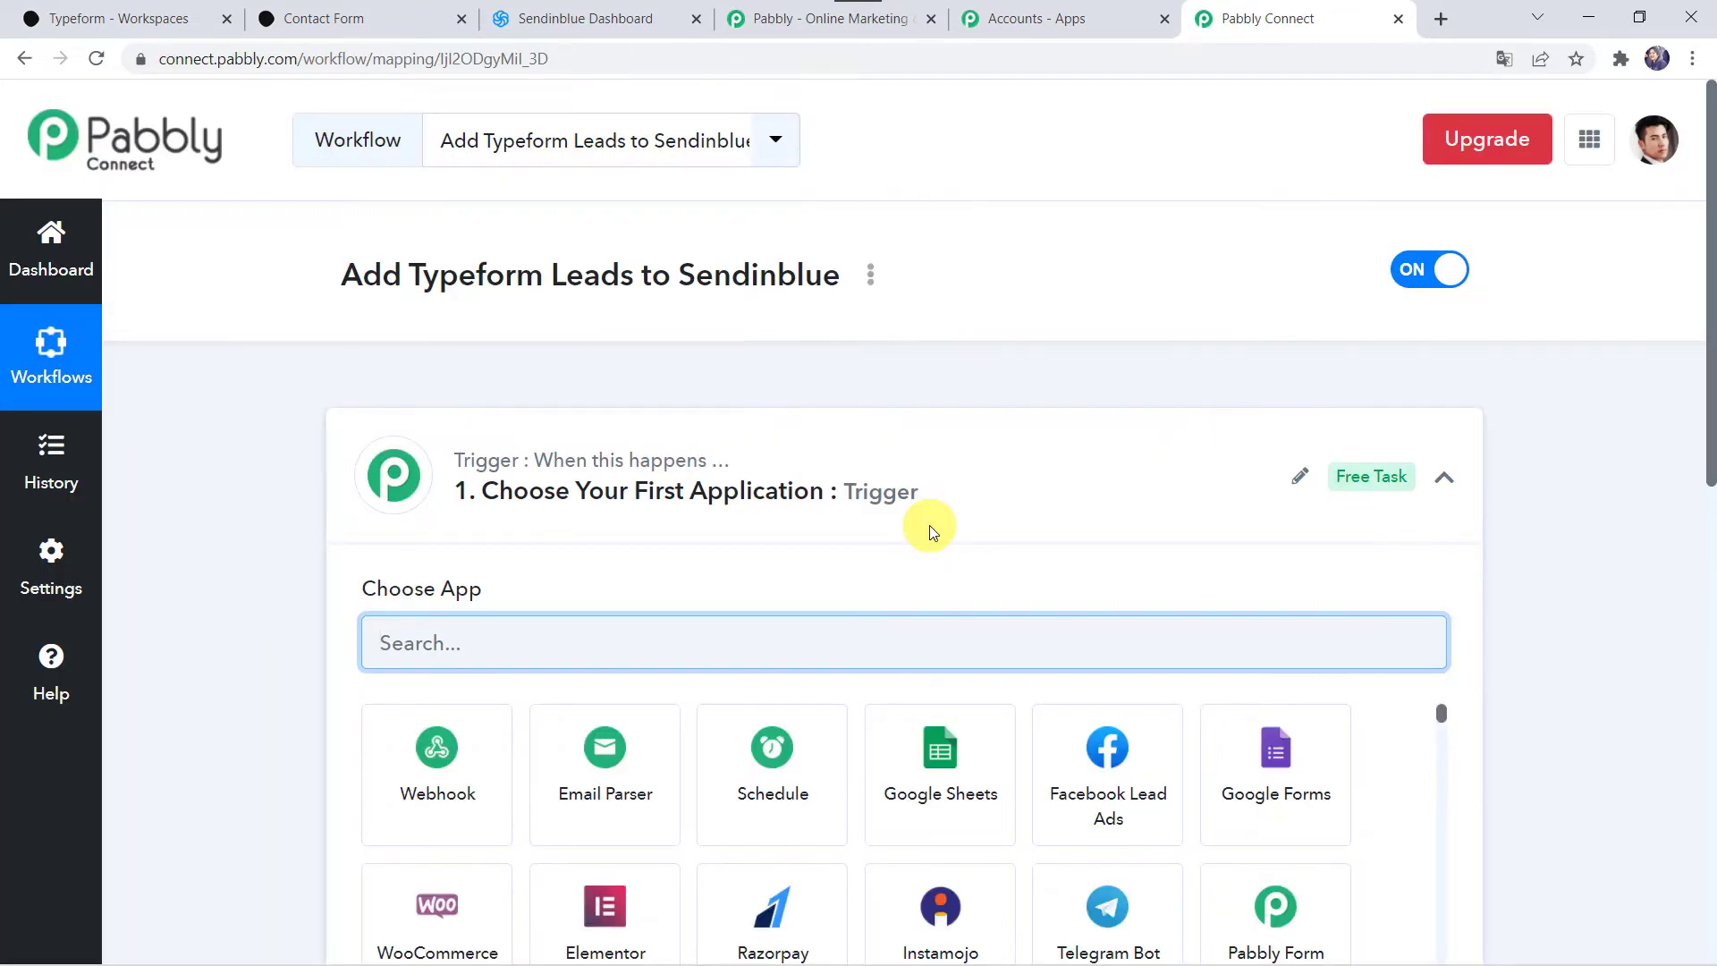
# Step: Set the trigger to Typeform with the New Entry event and add a new Typeform connection
pyautogui.click(909, 493)
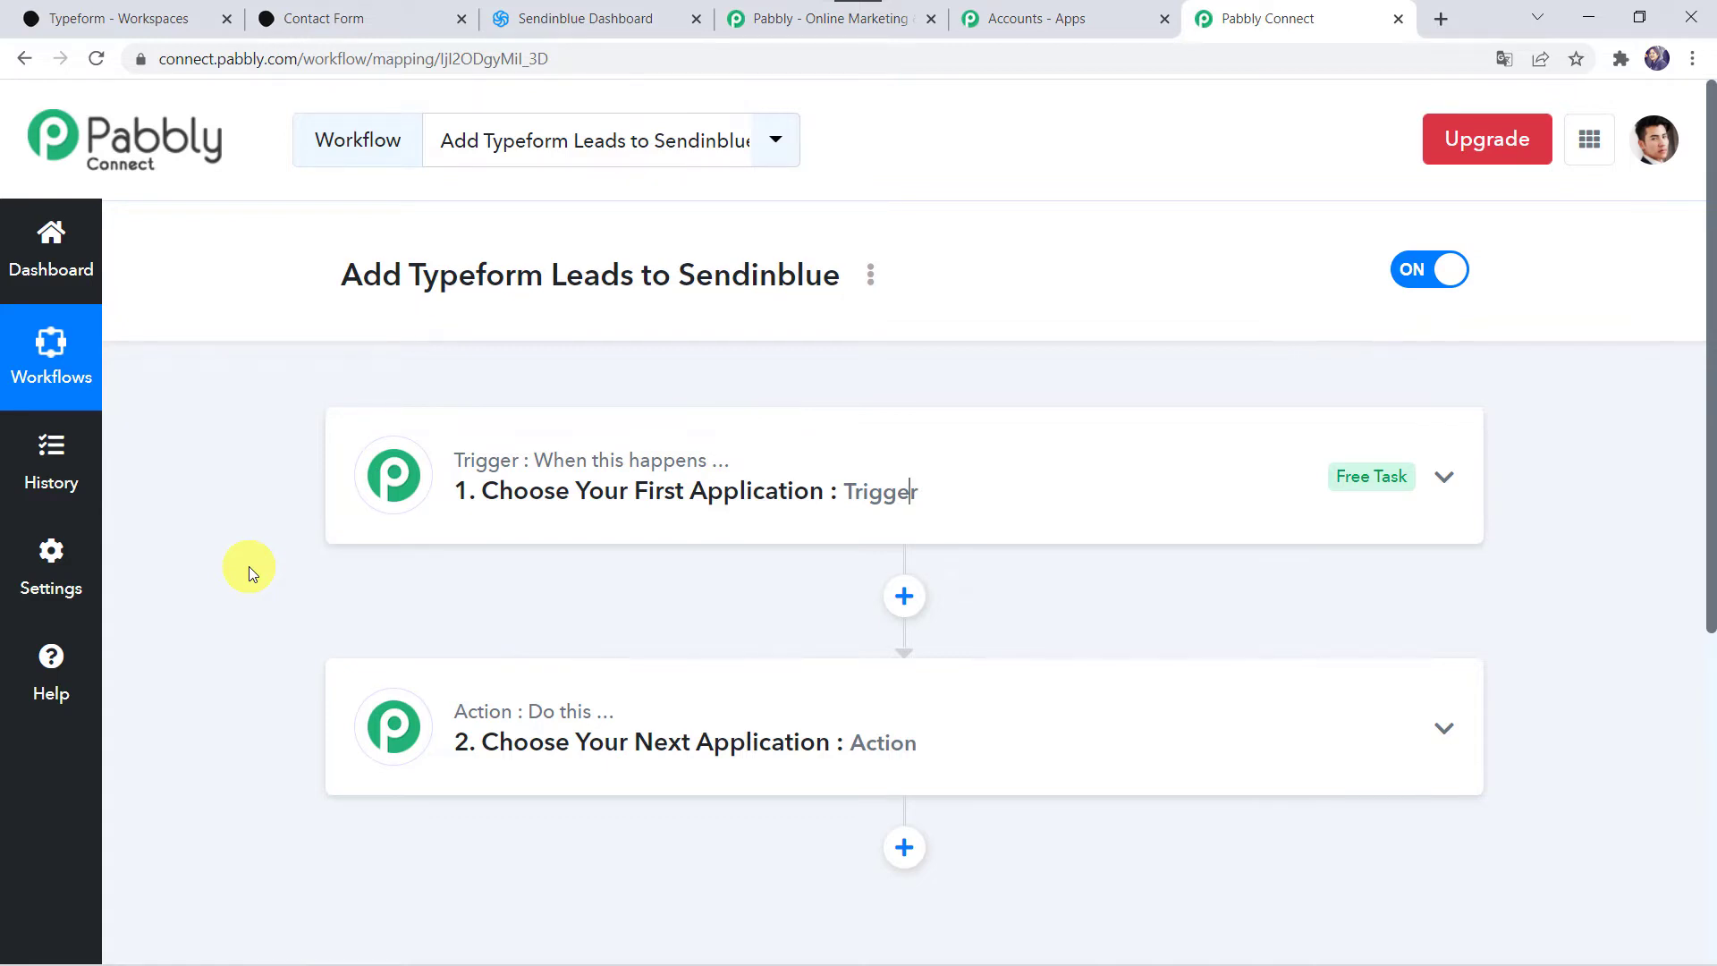
pyautogui.click(858, 475)
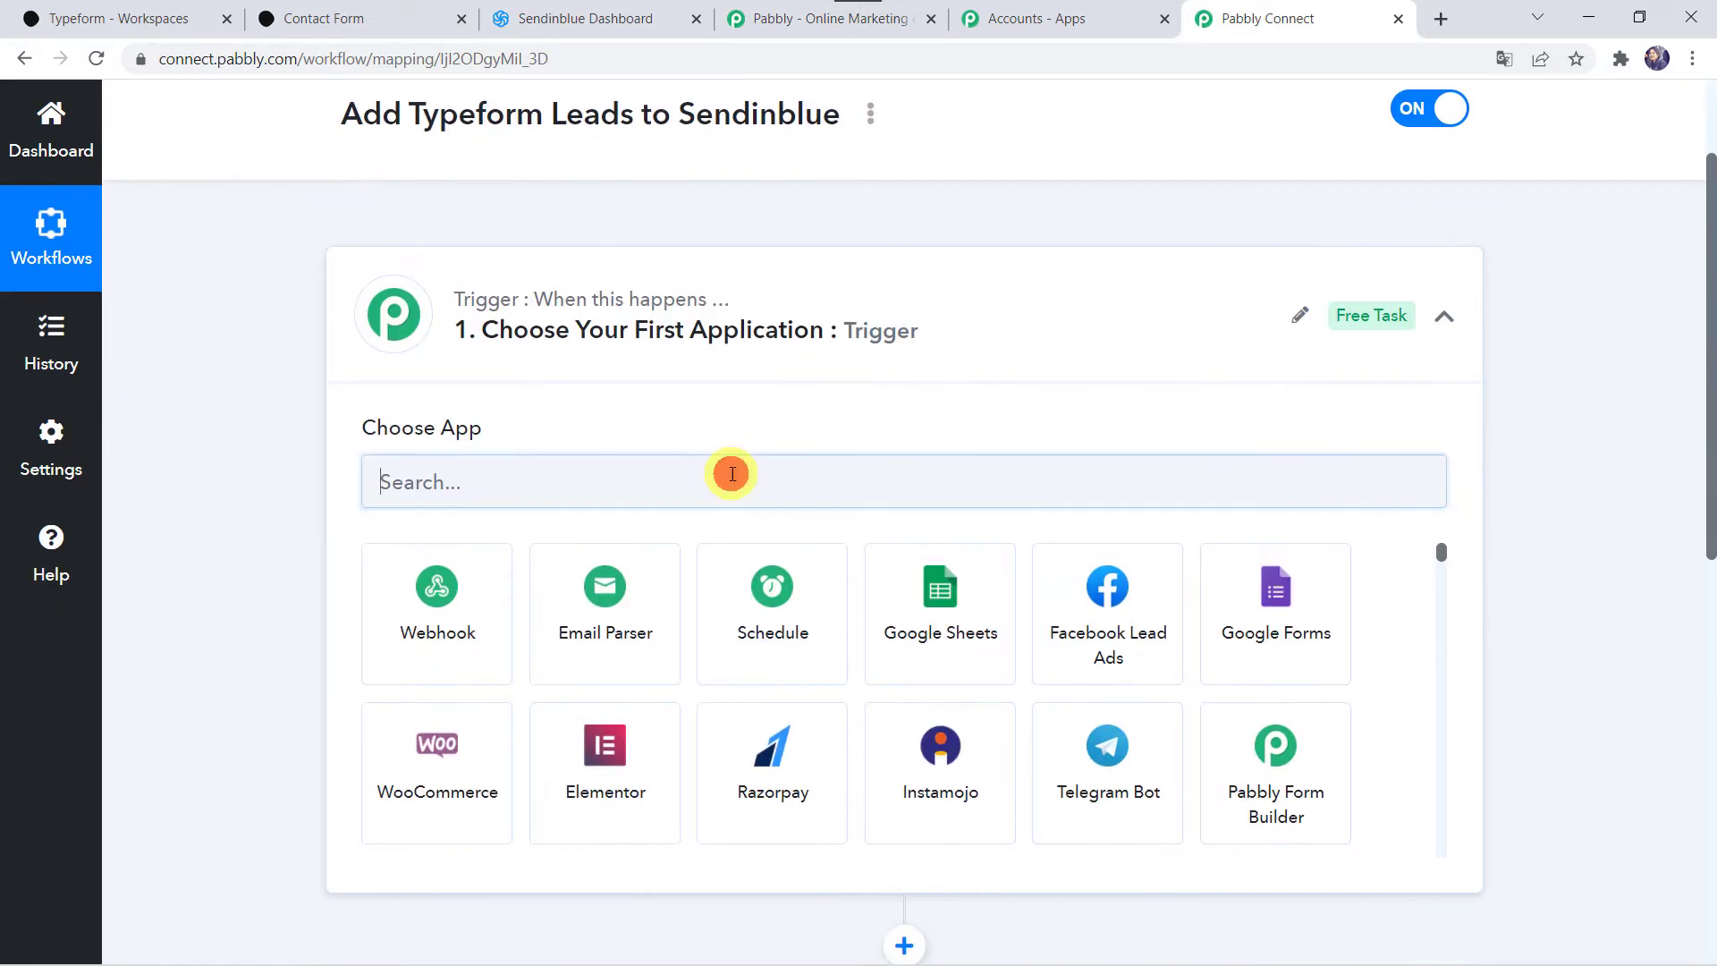
pyautogui.click(733, 474)
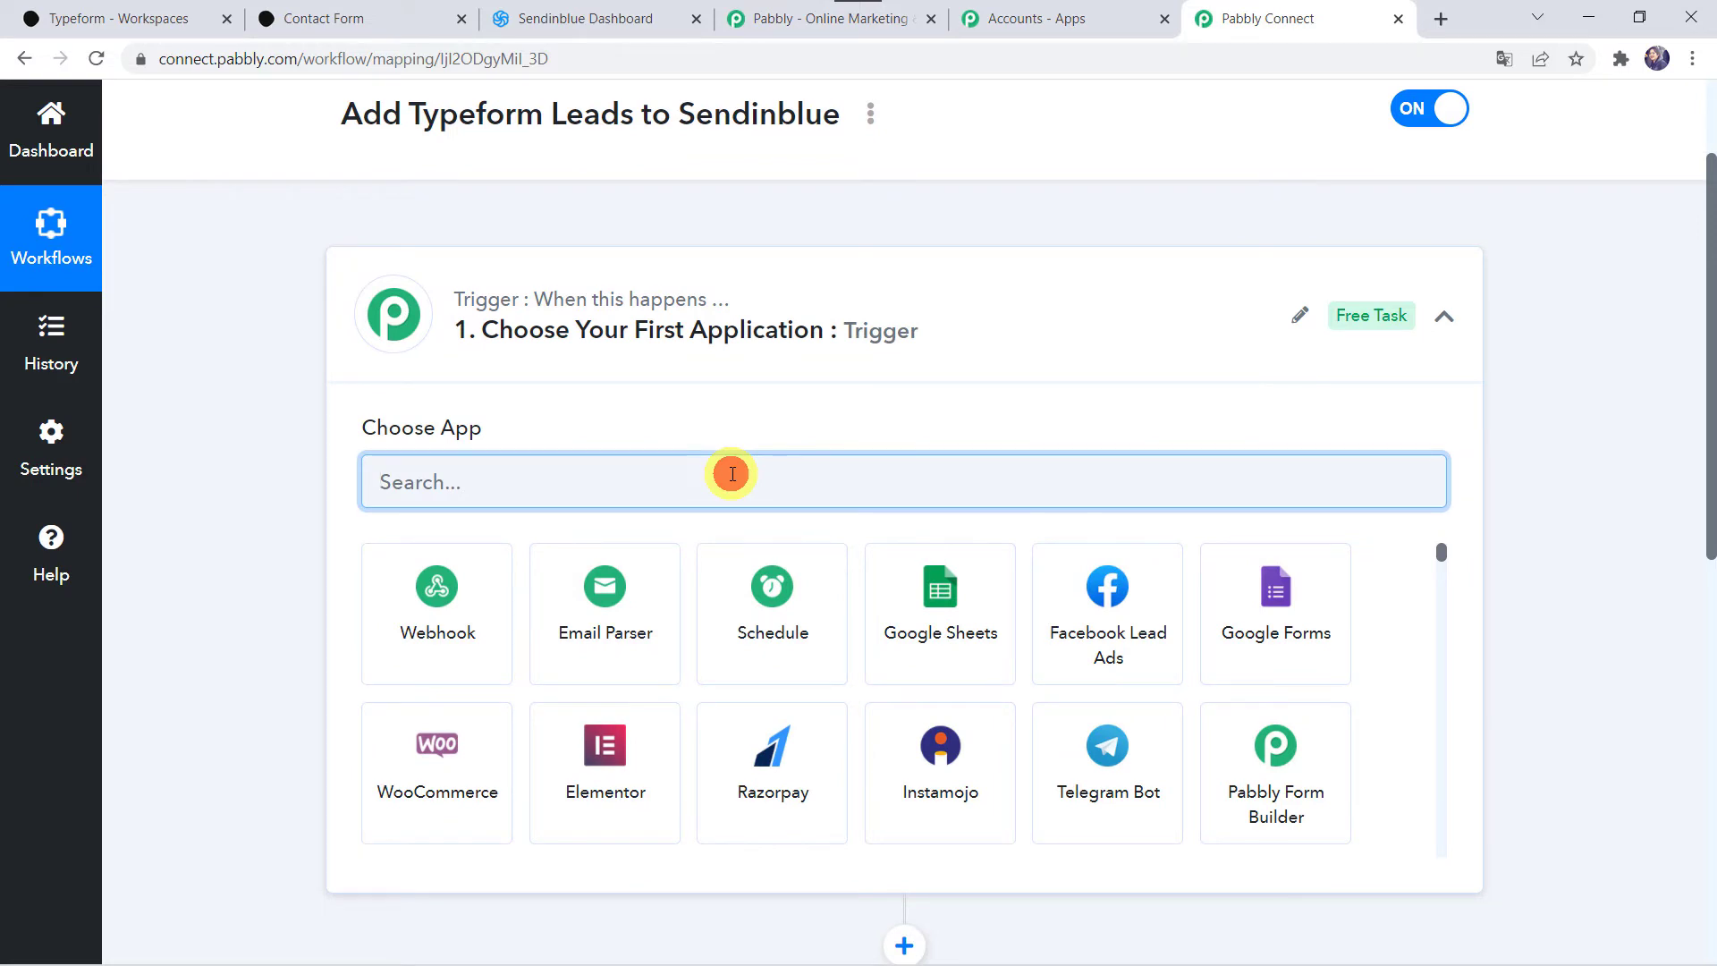
pyautogui.write('typ')
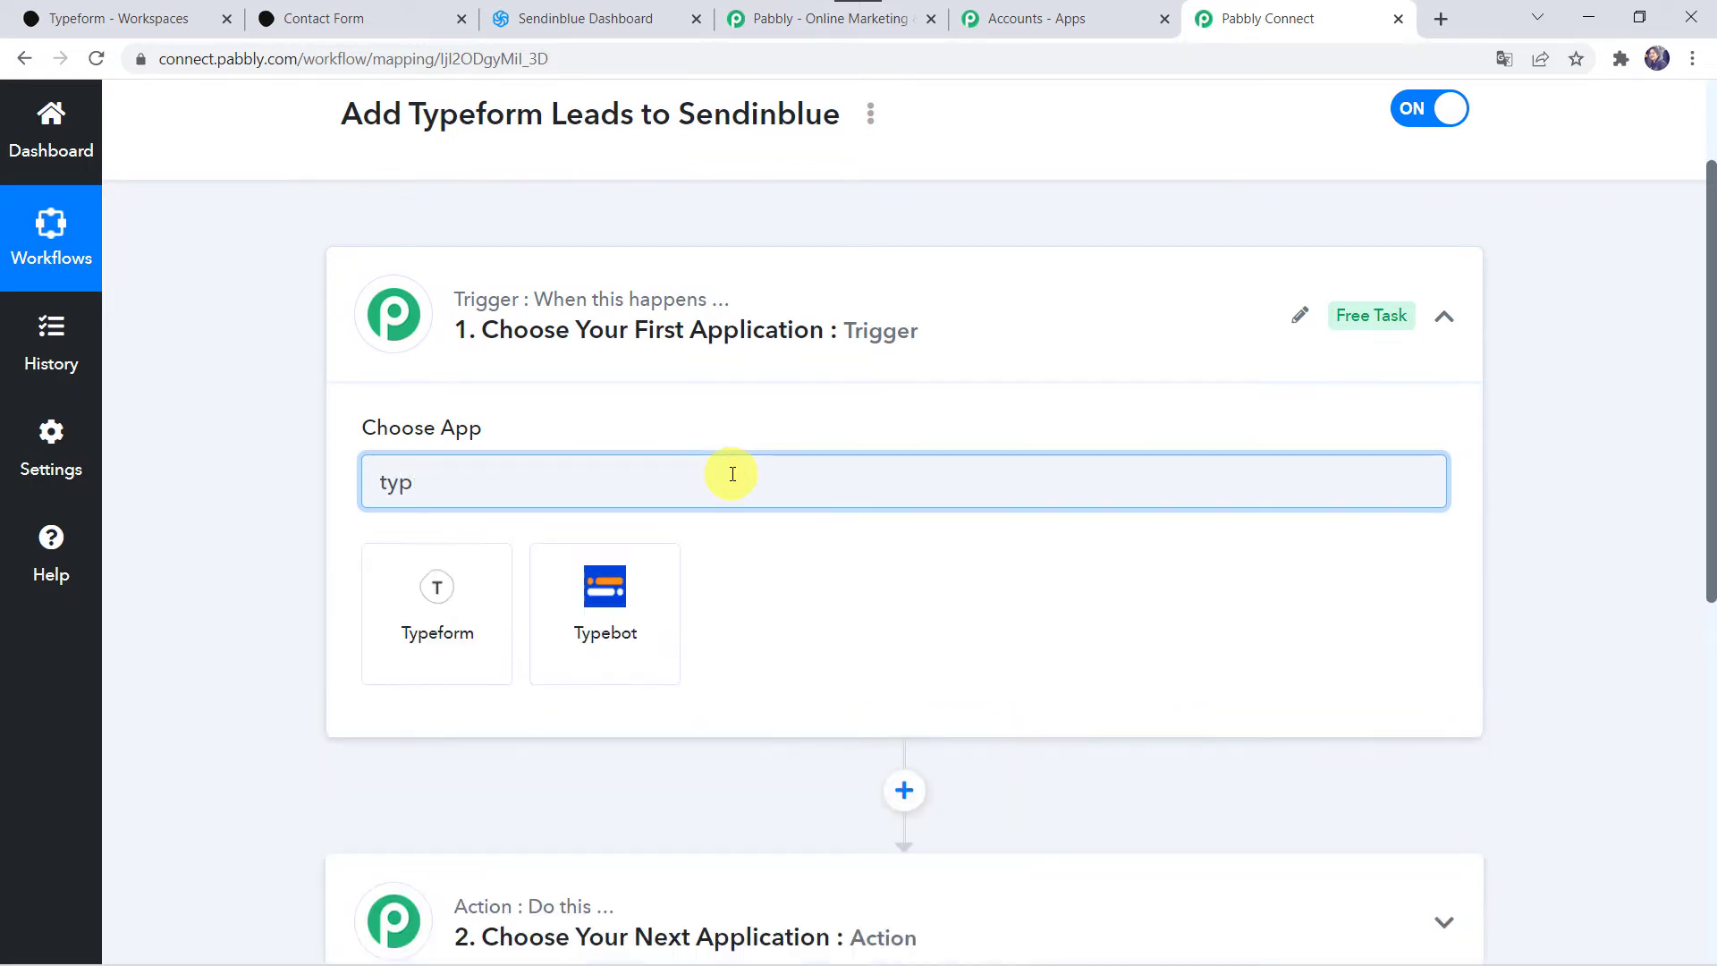
pyautogui.click(455, 637)
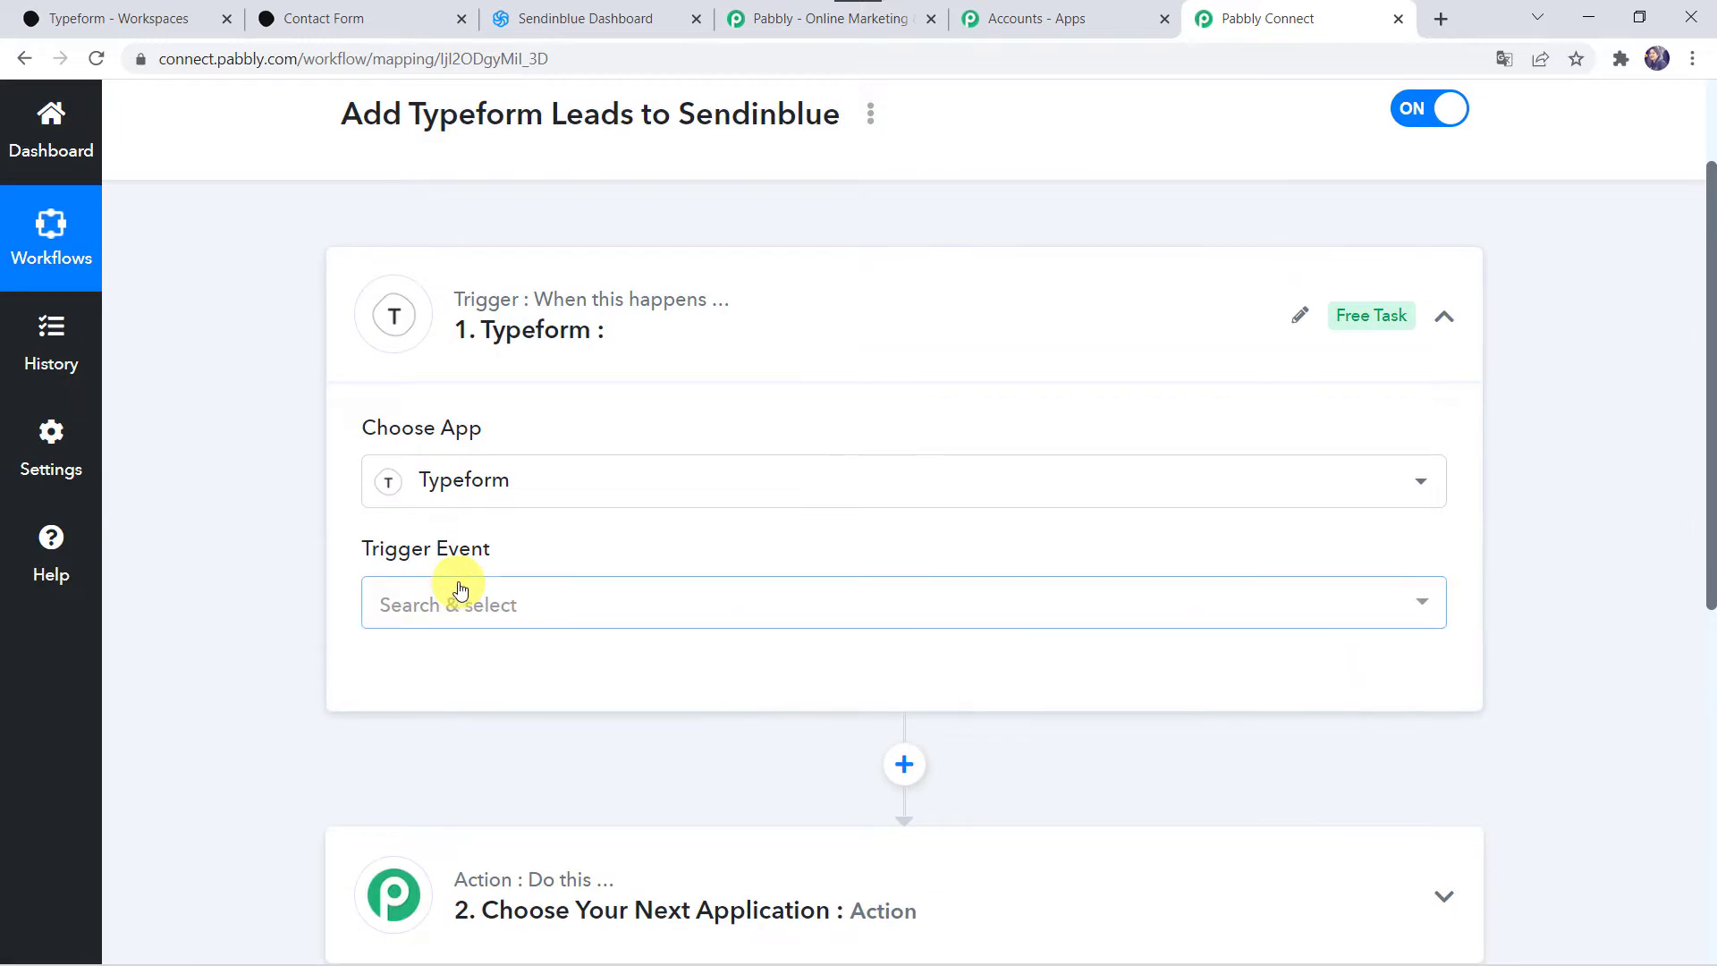
pyautogui.click(452, 587)
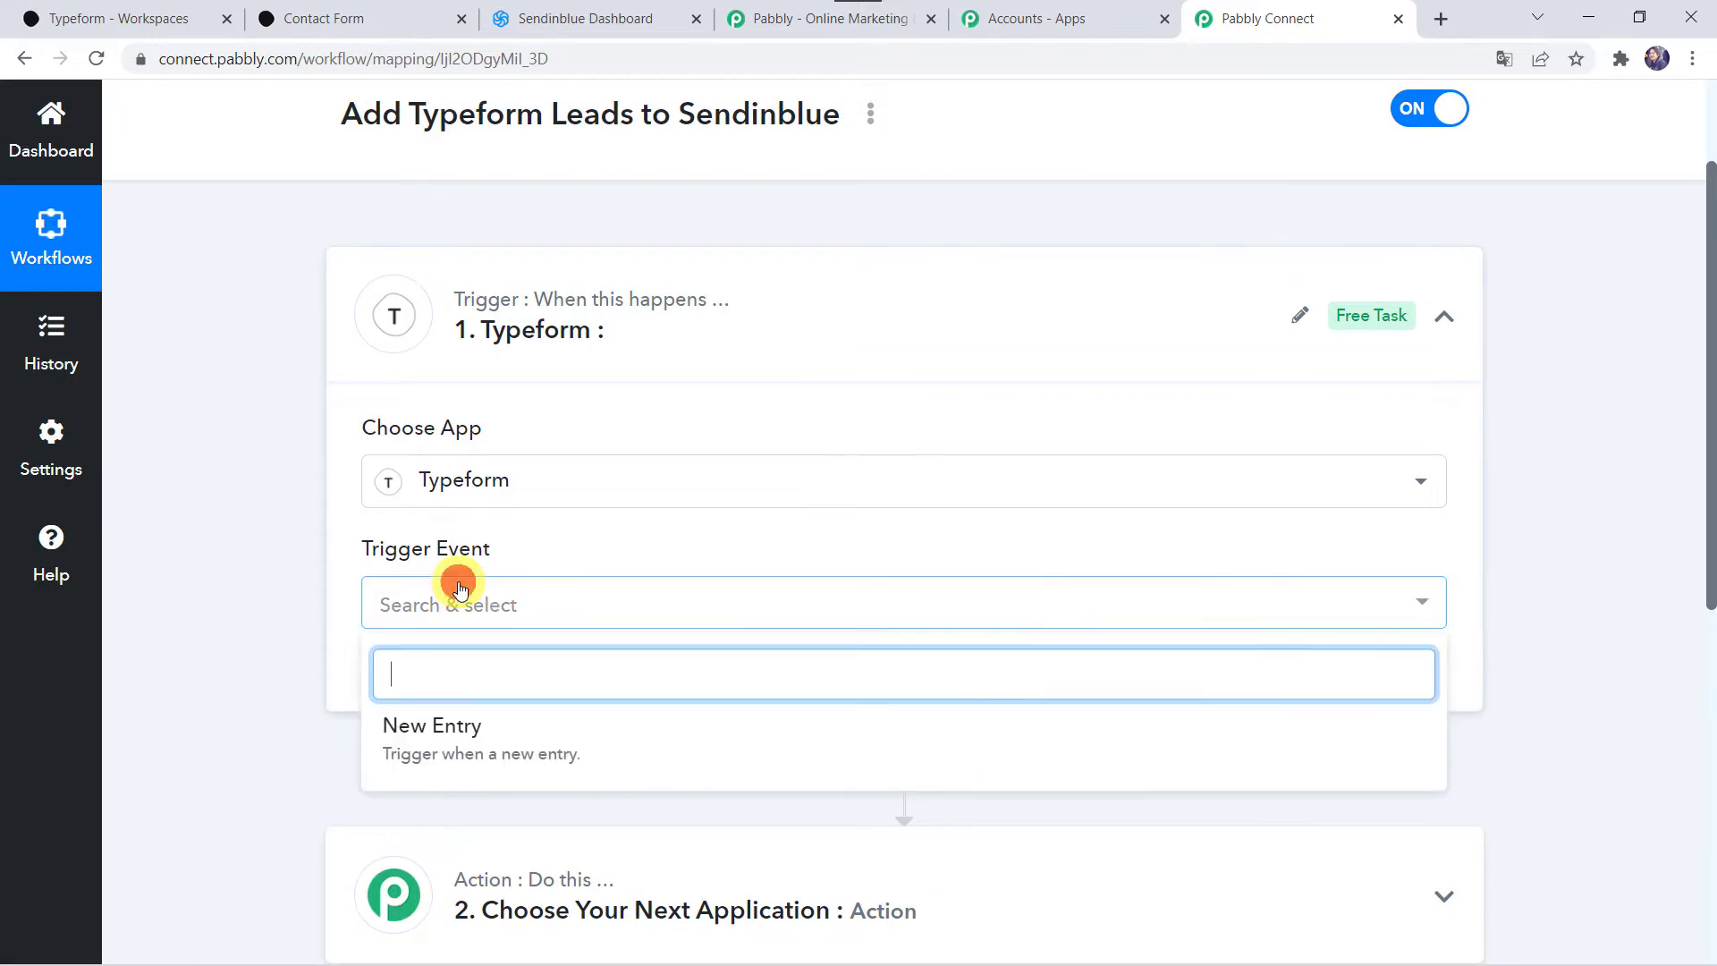
pyautogui.click(466, 726)
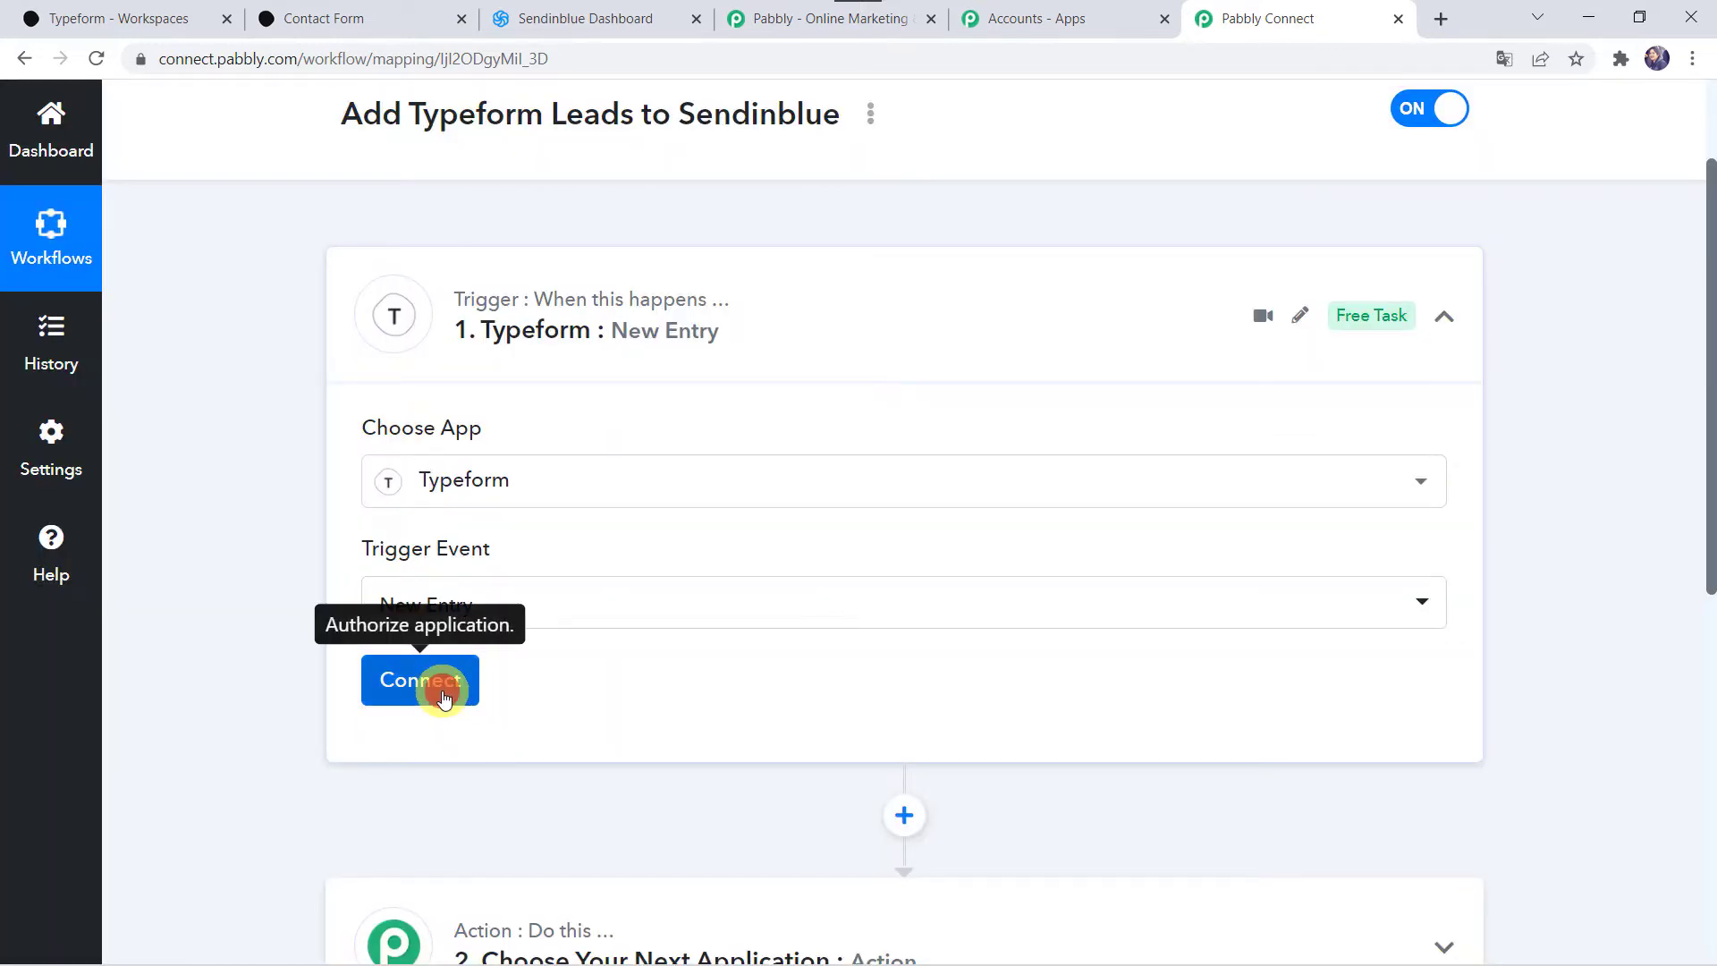
pyautogui.click(443, 695)
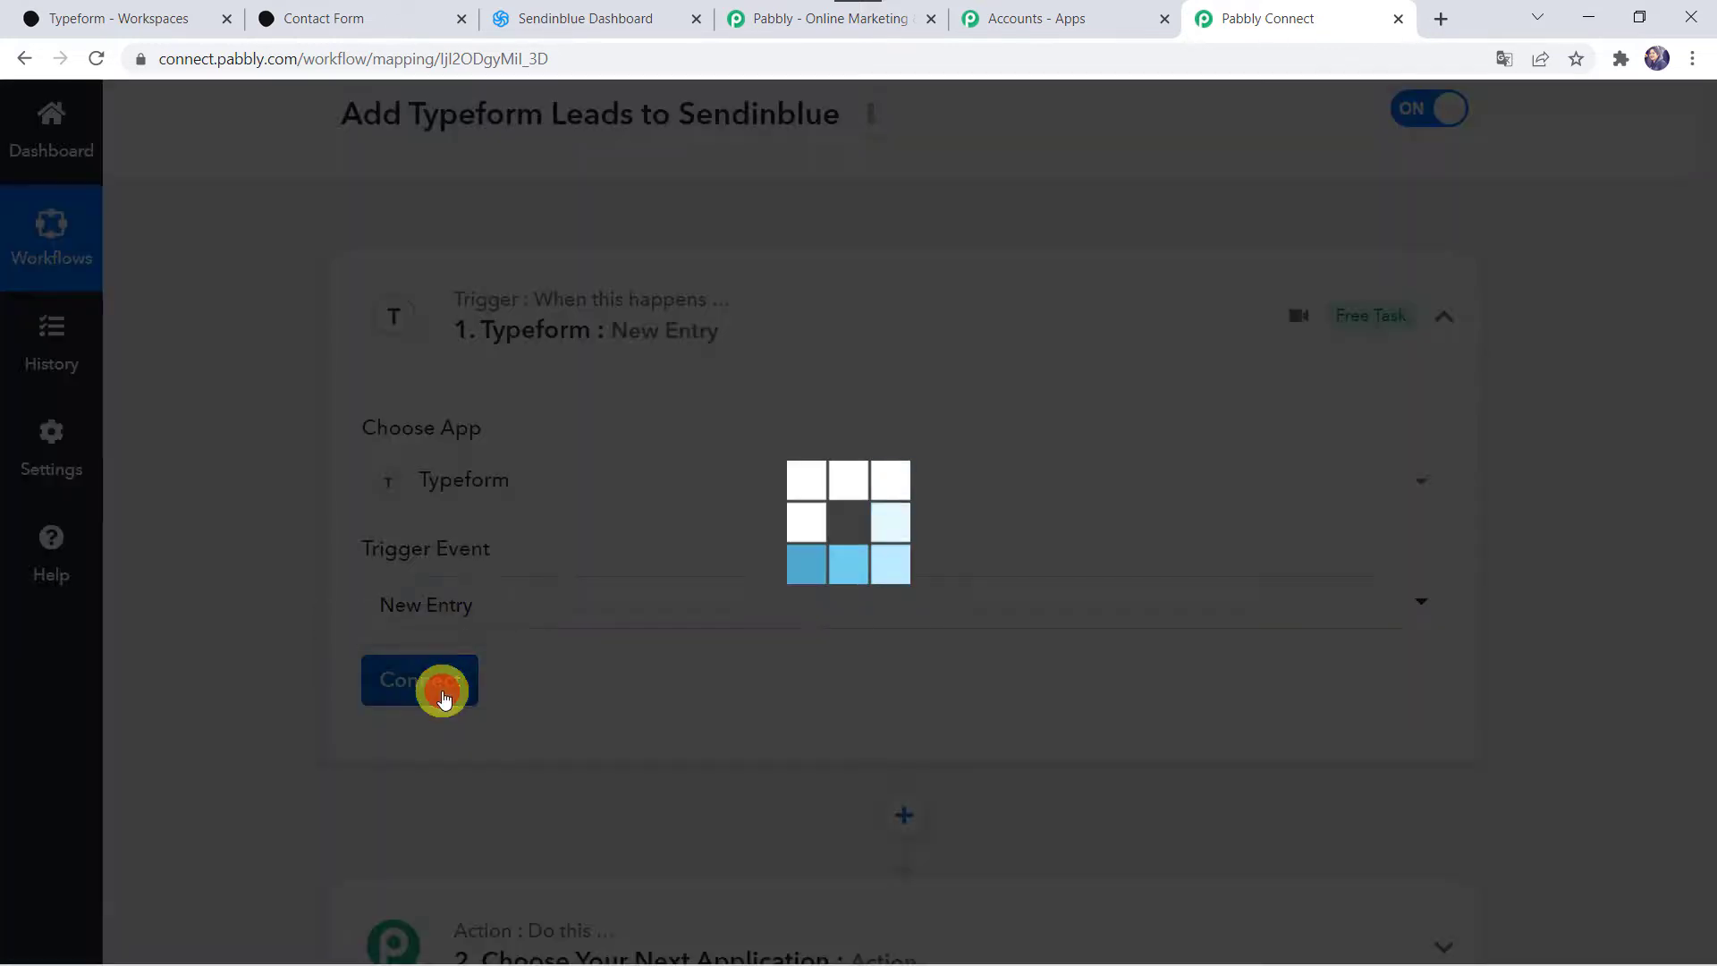
pyautogui.click(851, 379)
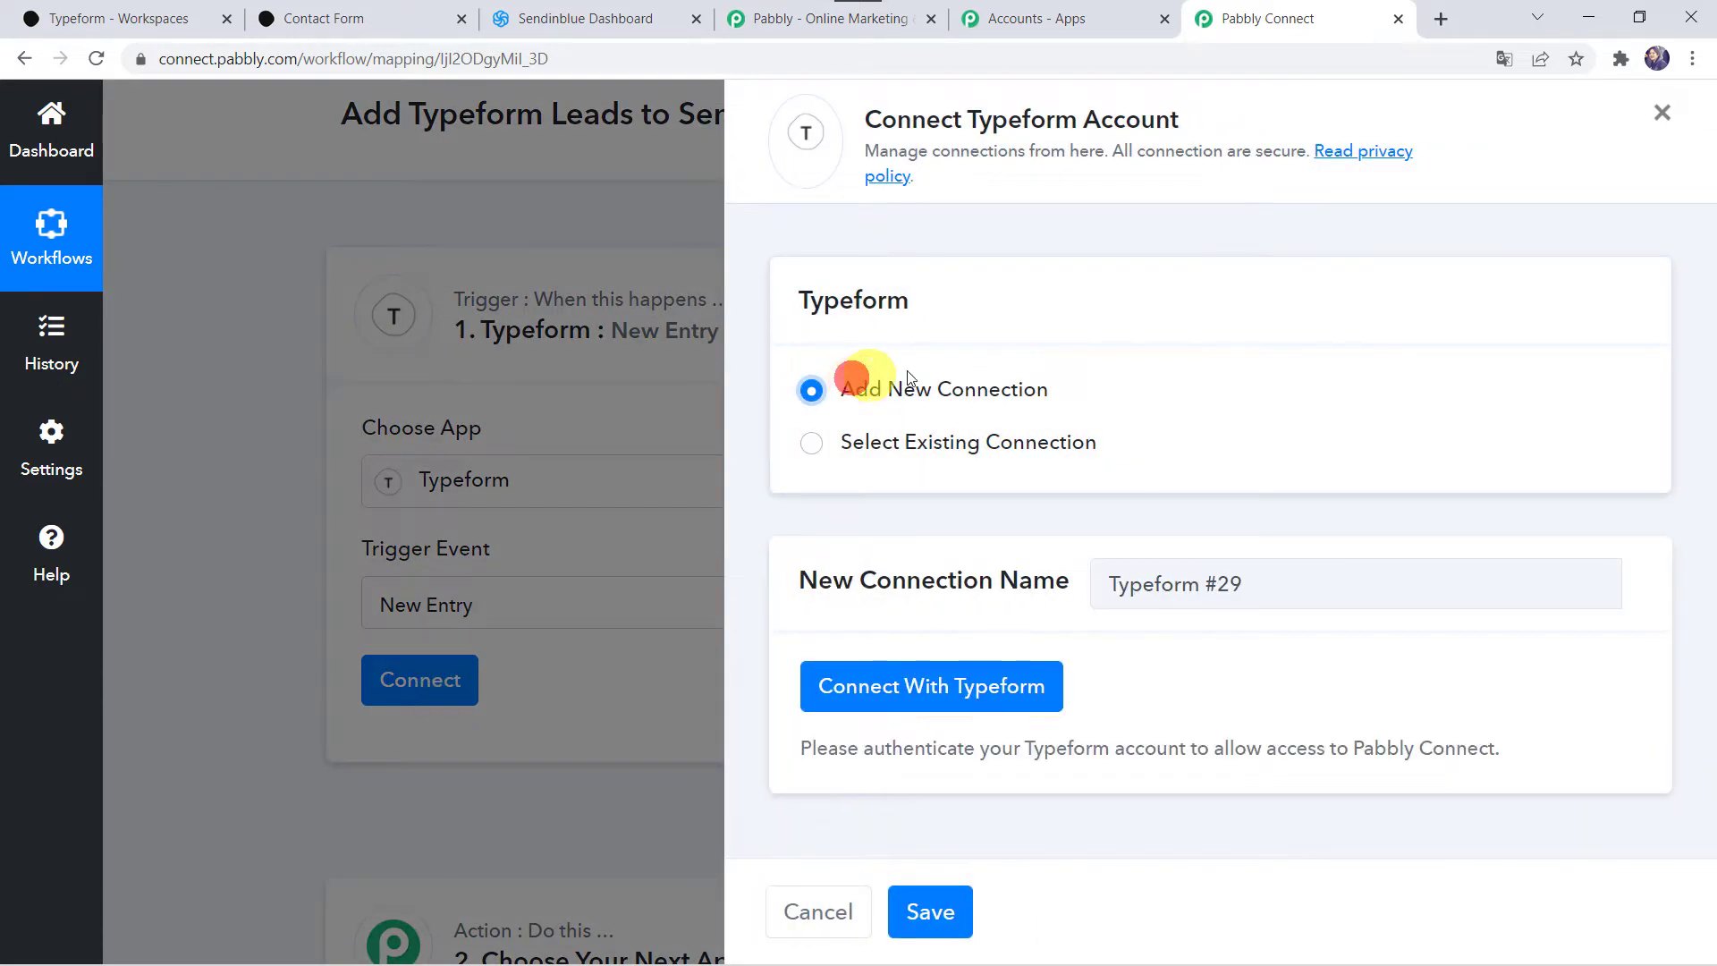
# Step: Grant Pabbly Connect access to the Typeform account, then switch to the Typeform workspace
pyautogui.click(951, 684)
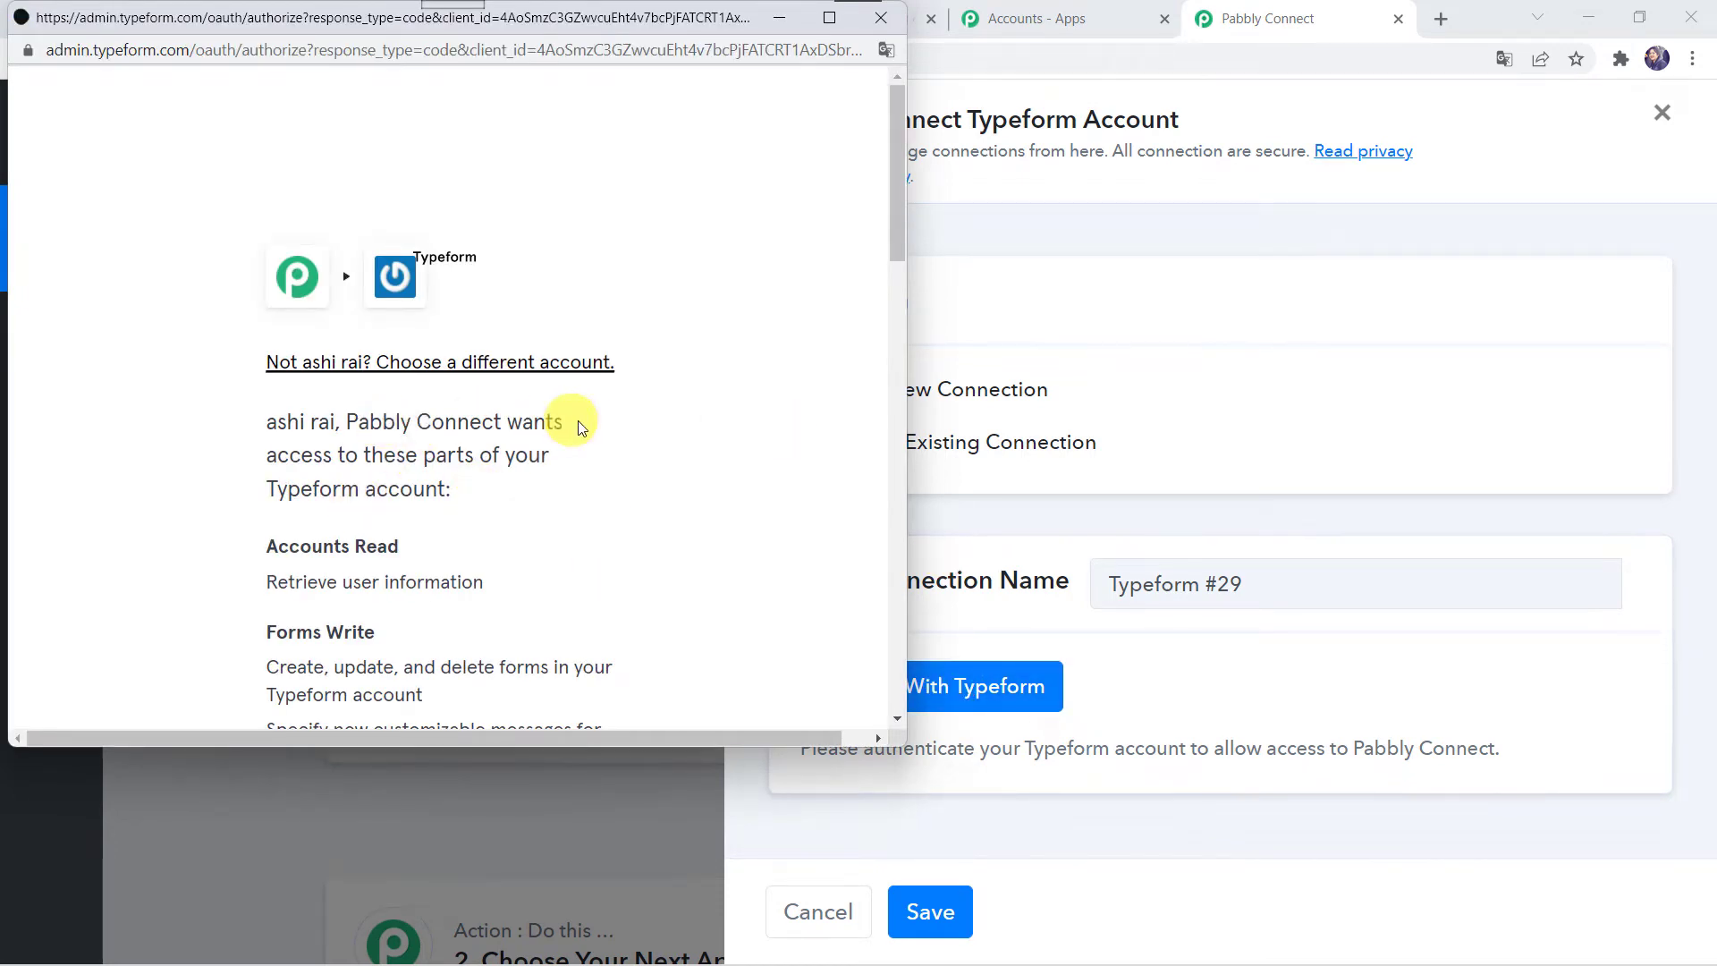
pyautogui.scroll(-8, 626, 474)
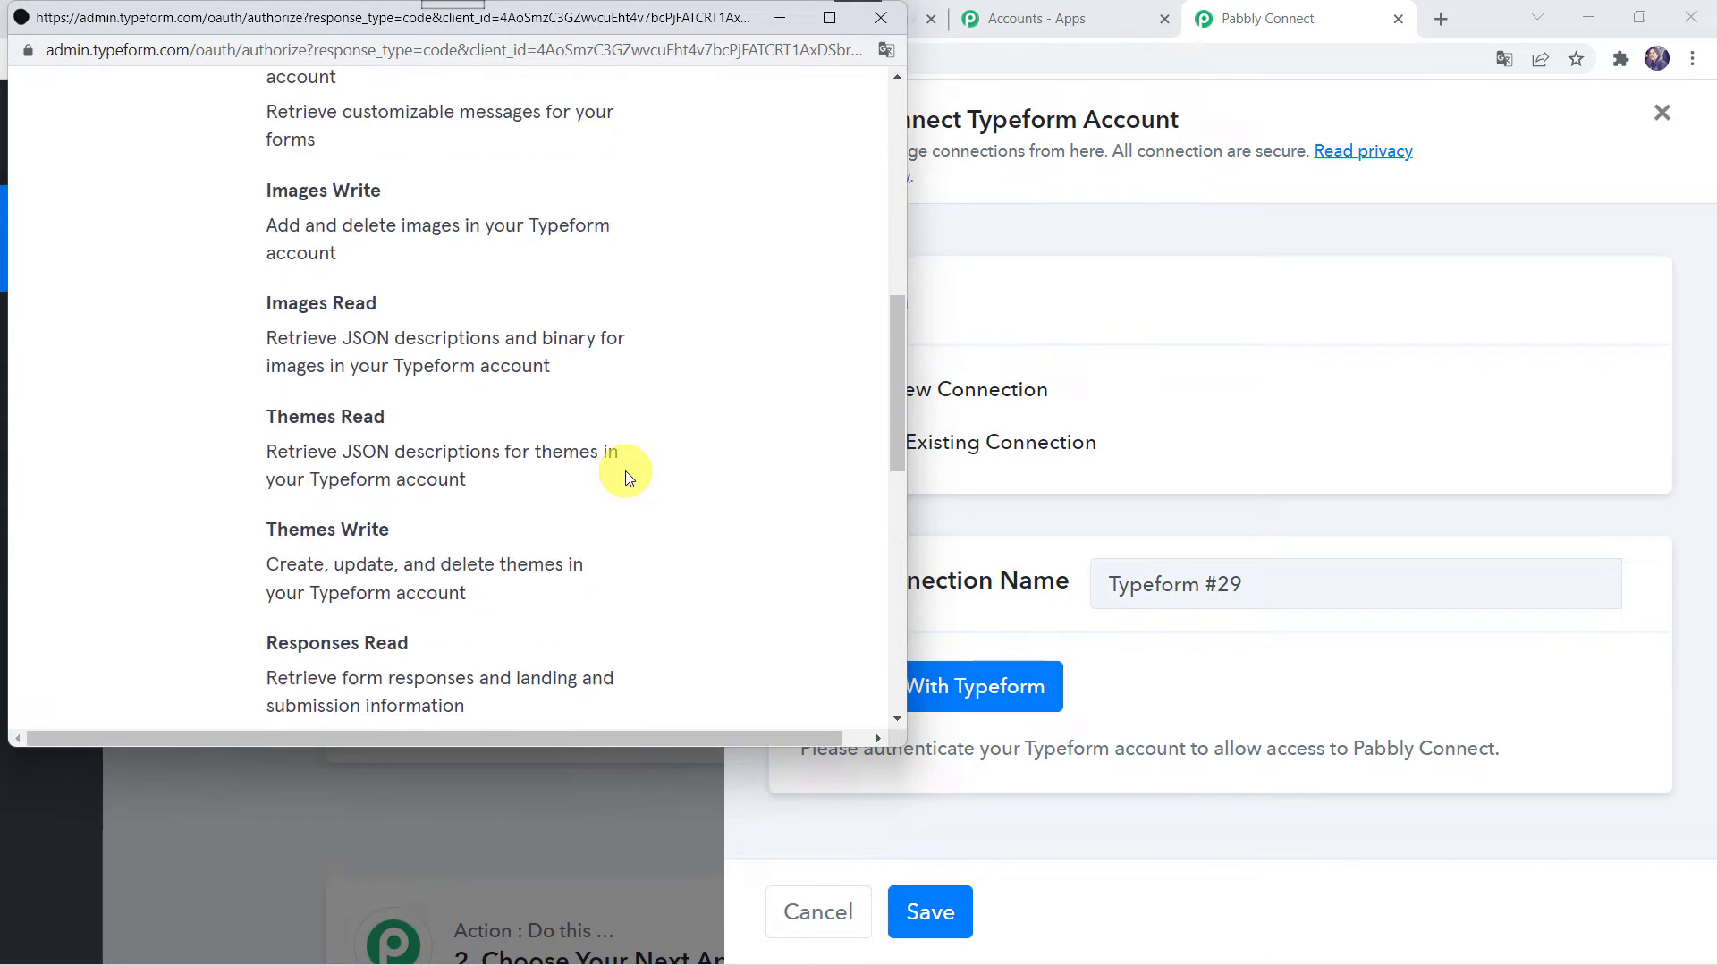
pyautogui.scroll(-8, 626, 474)
pyautogui.click(434, 666)
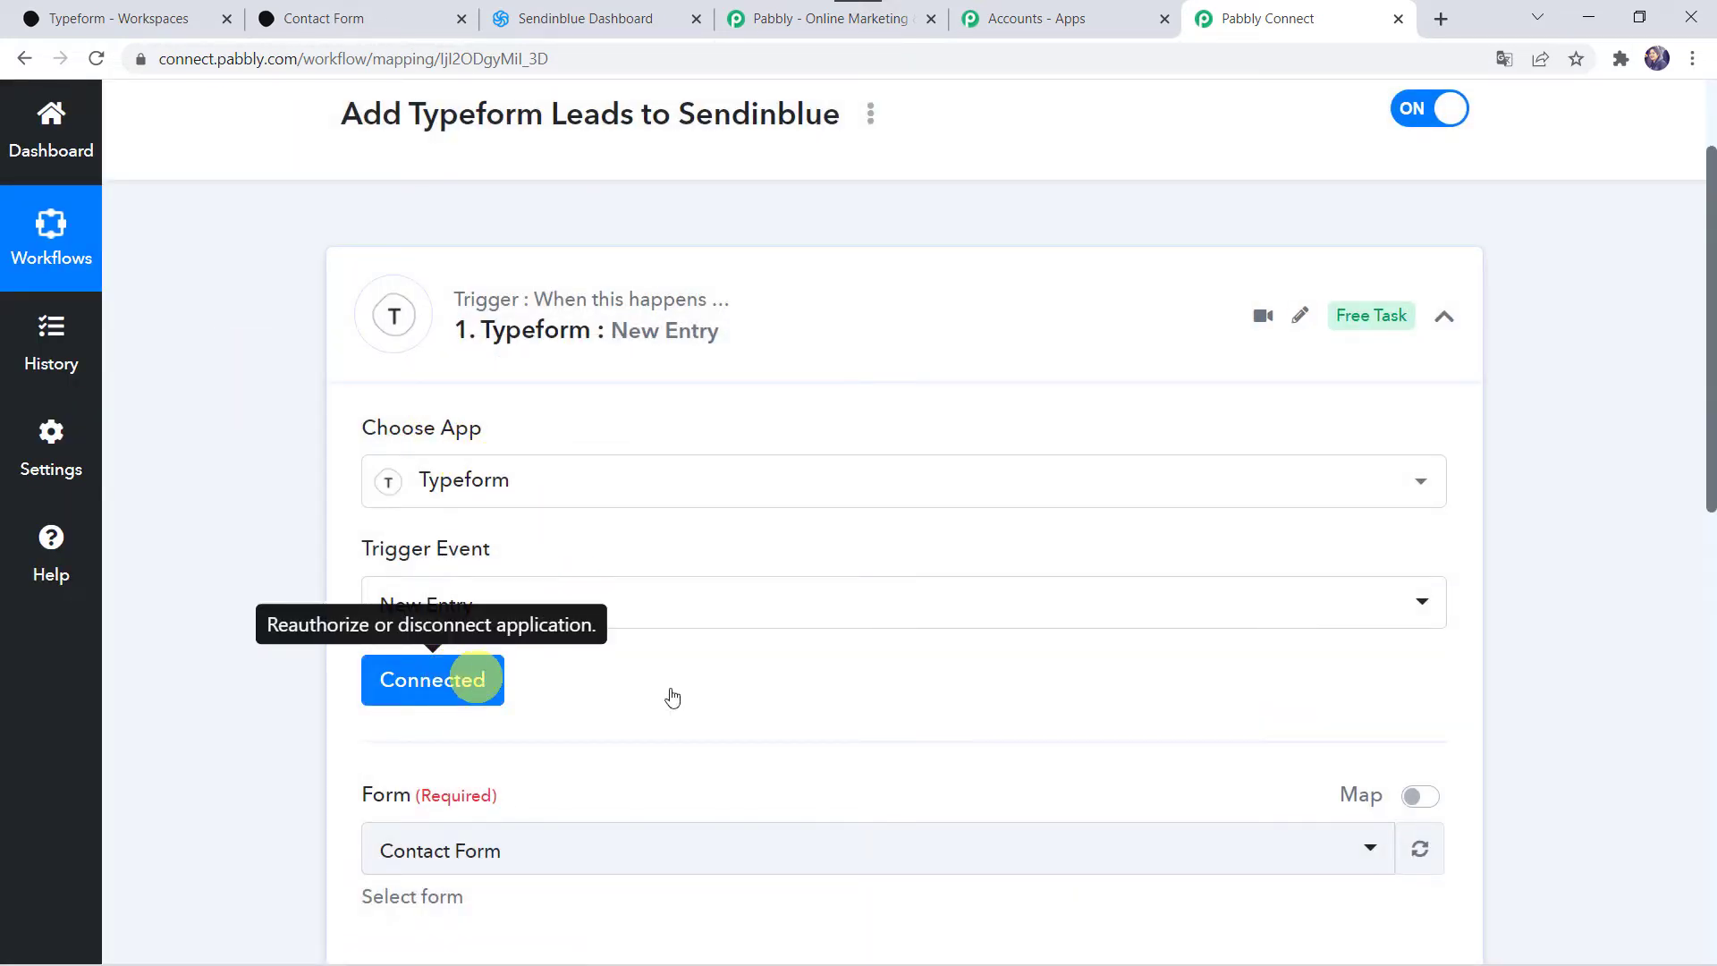
pyautogui.scroll(-3, 675, 689)
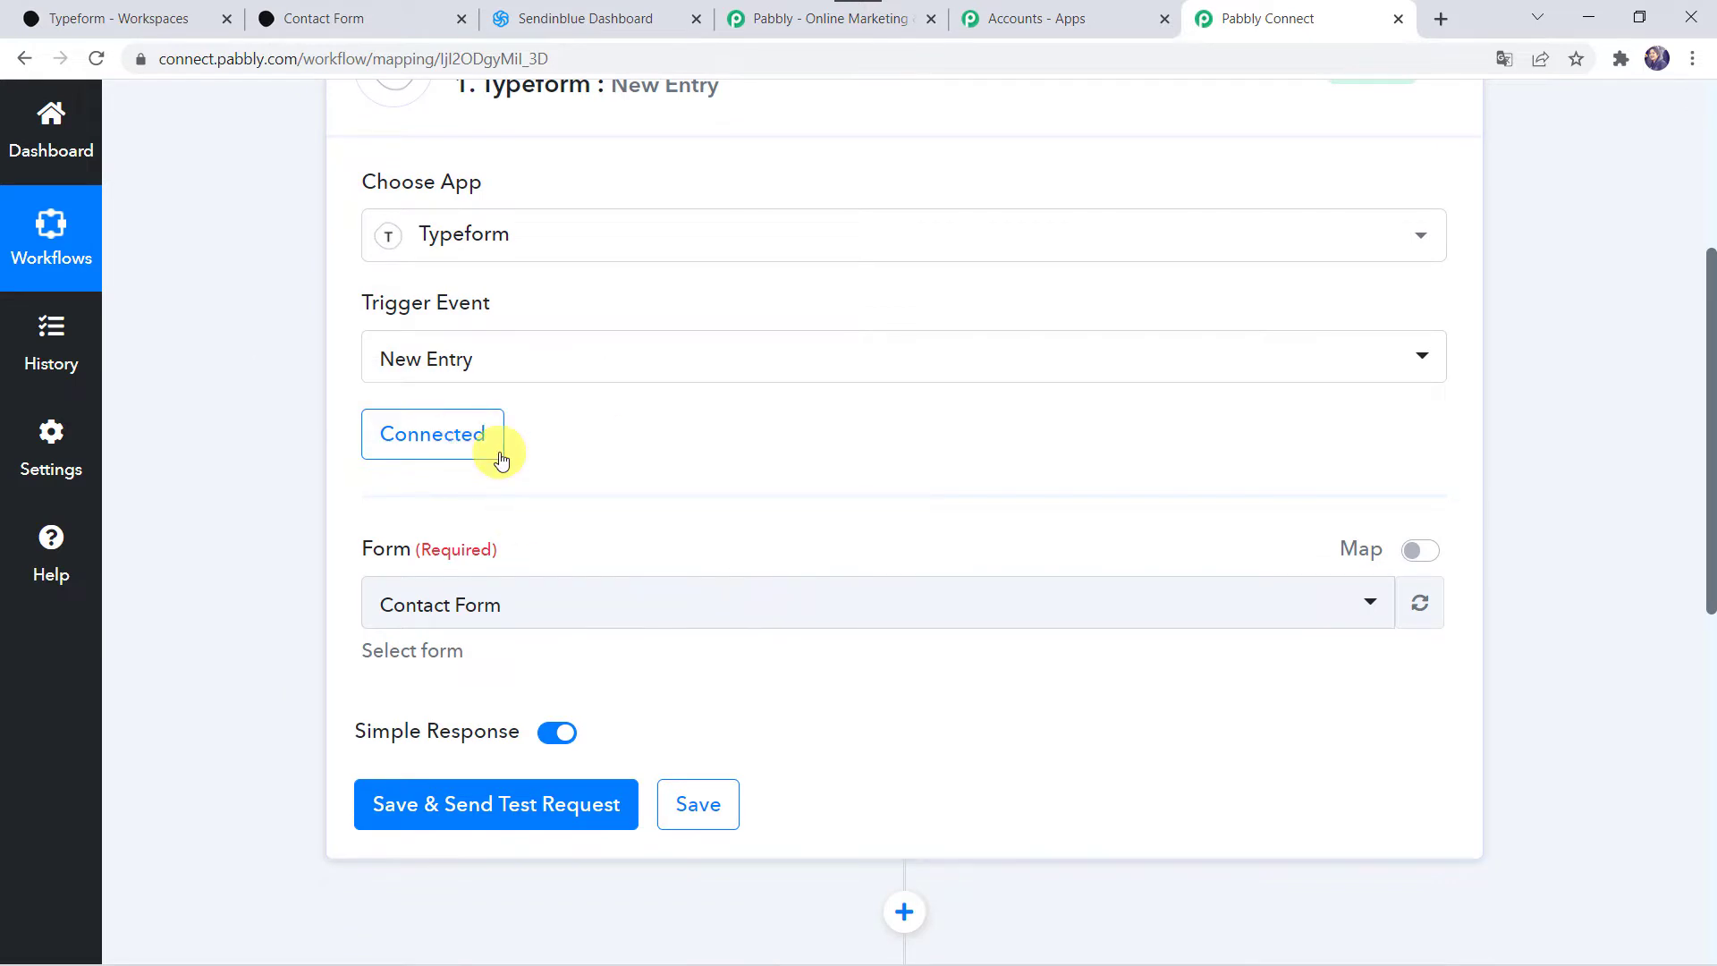
pyautogui.scroll(1, 531, 453)
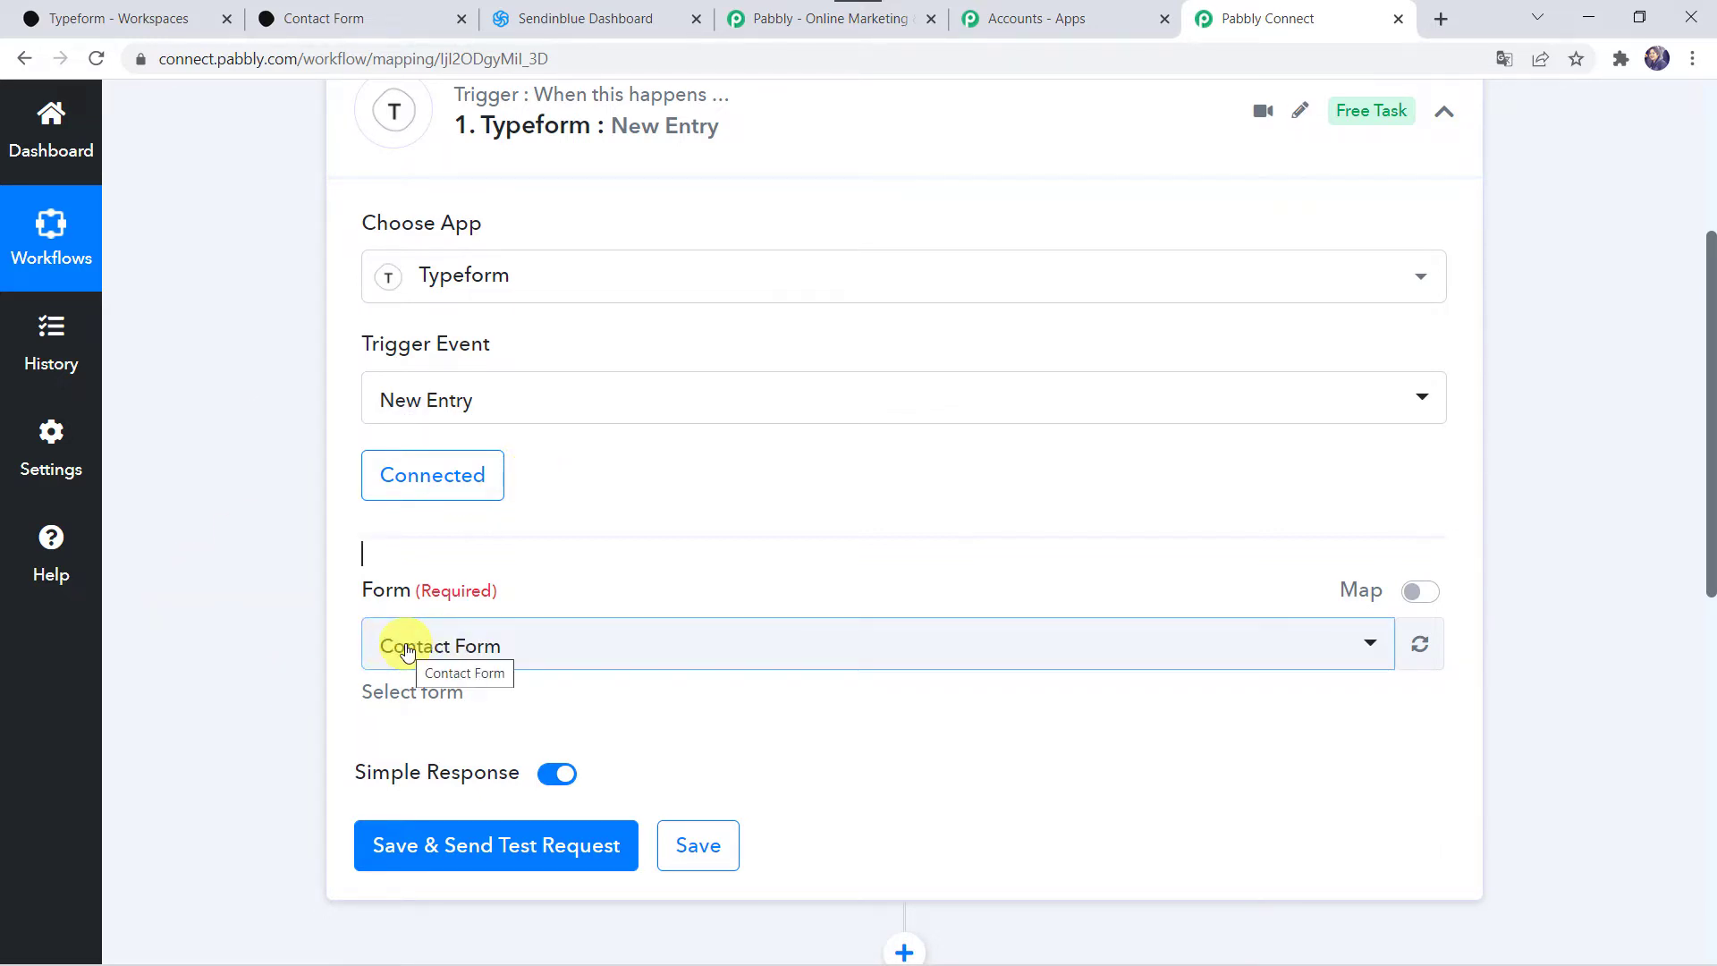
pyautogui.click(125, 16)
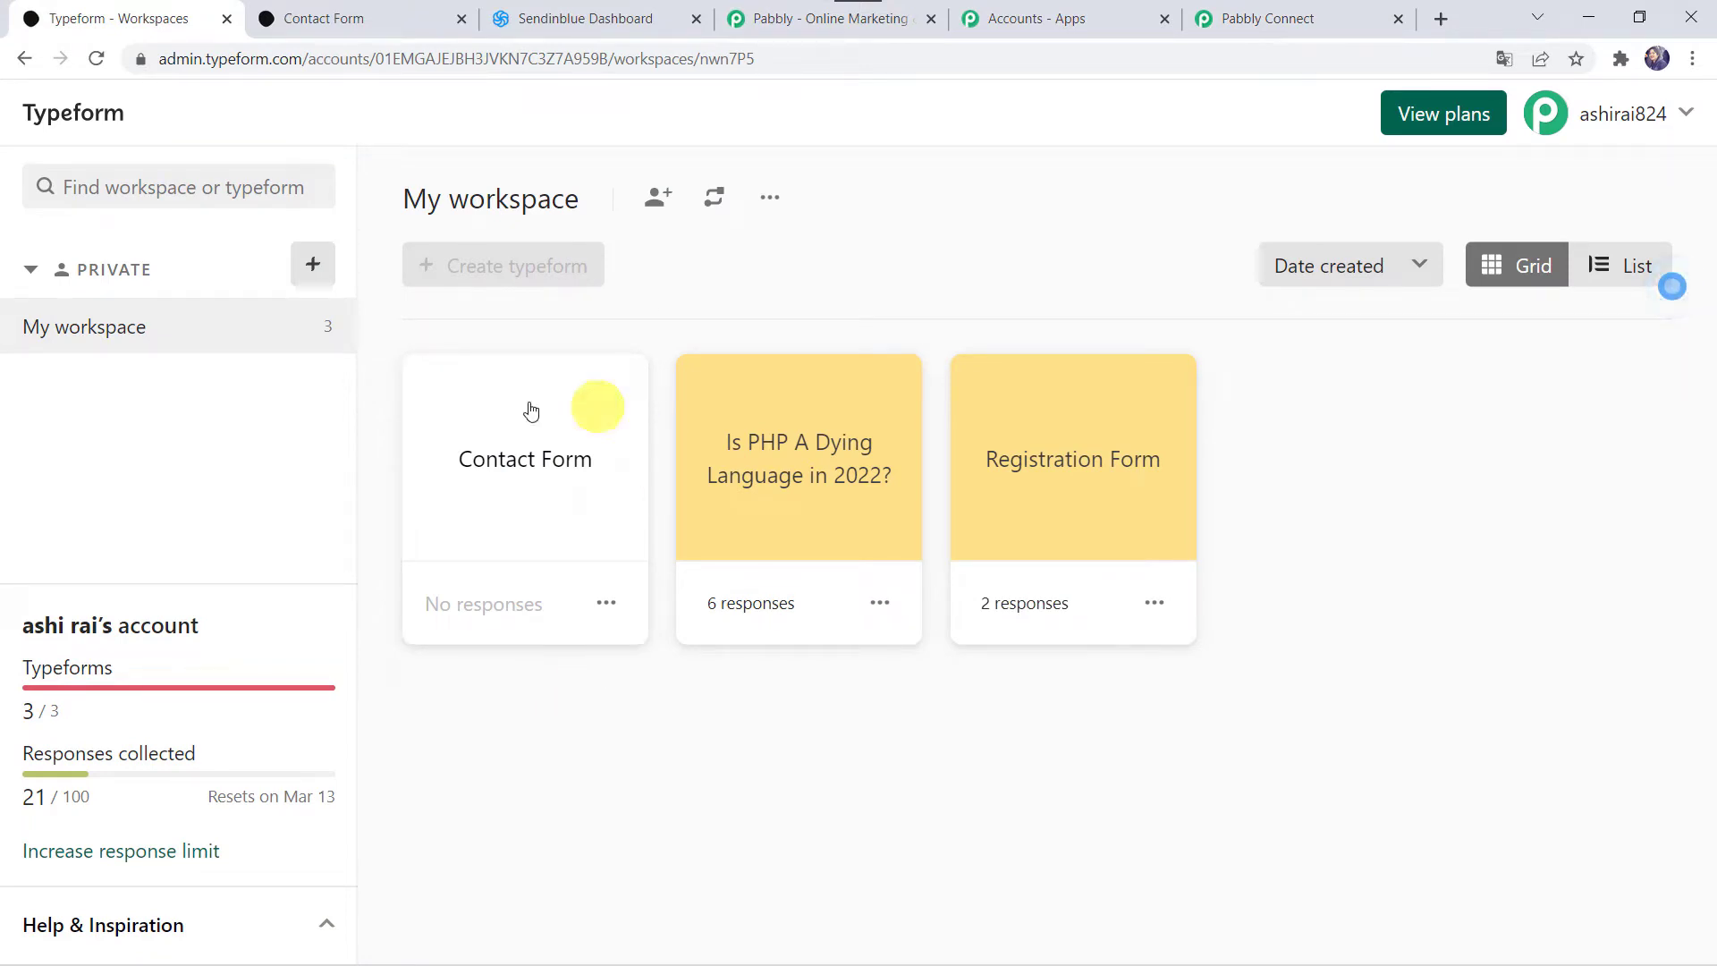
# Step: Open the Contact Form in Typeform, view its Share page, then return to Pabbly Connect
pyautogui.click(565, 468)
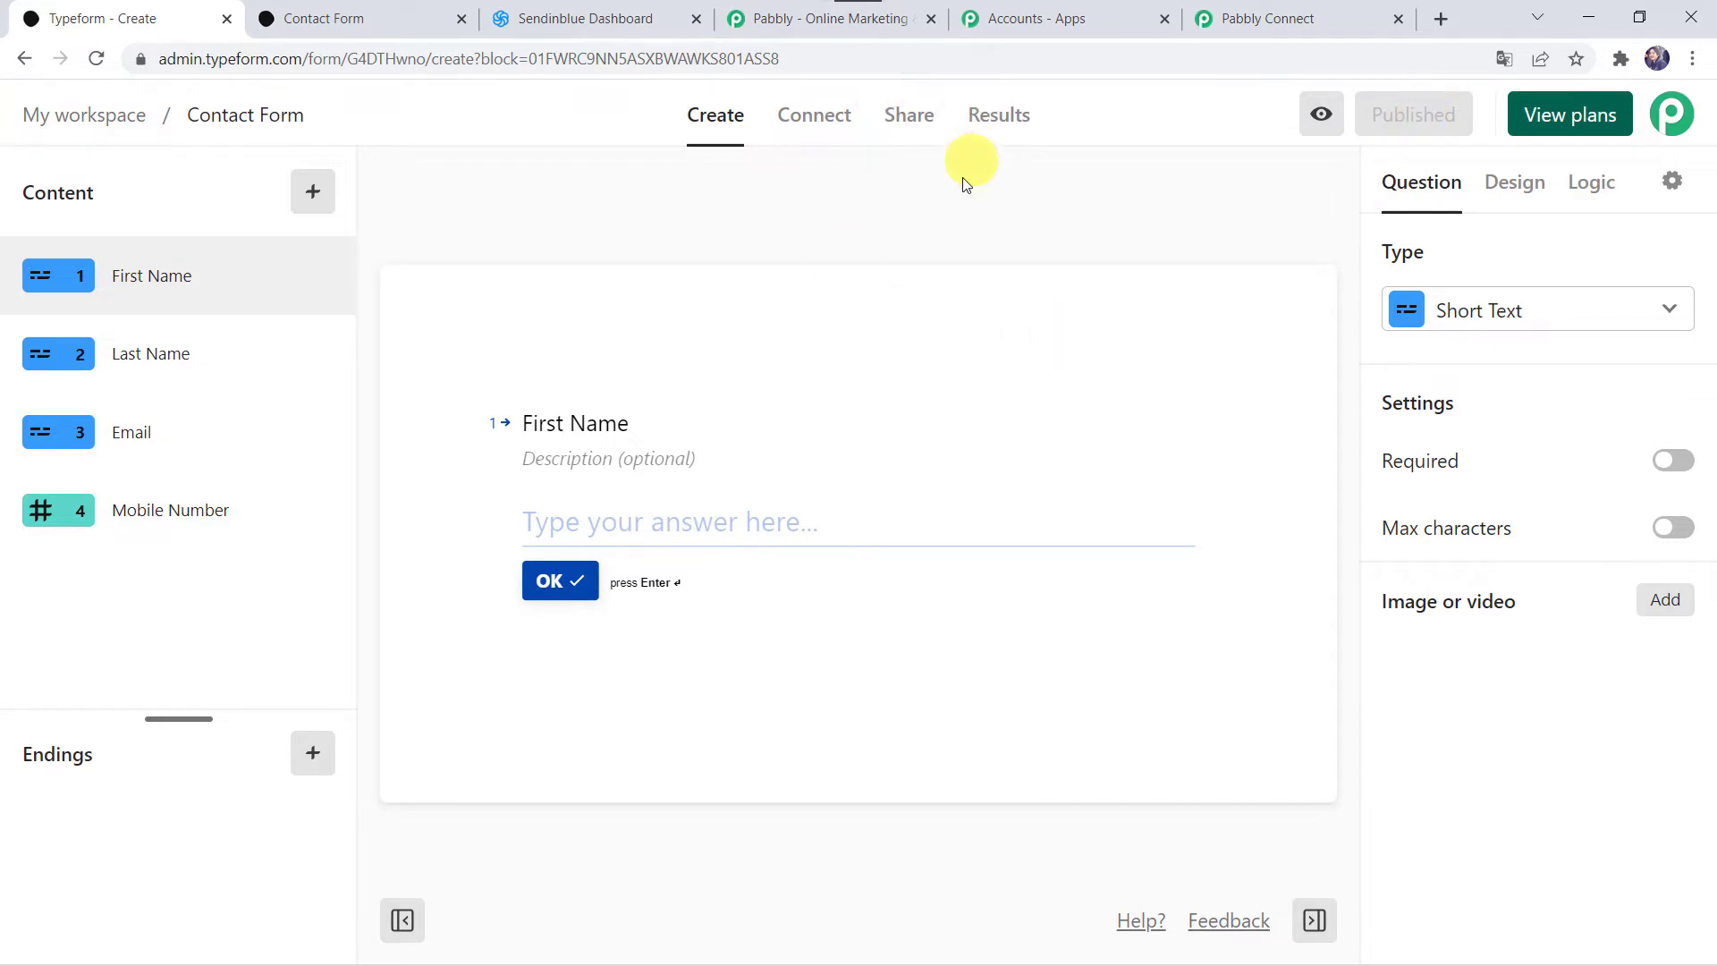
pyautogui.click(912, 124)
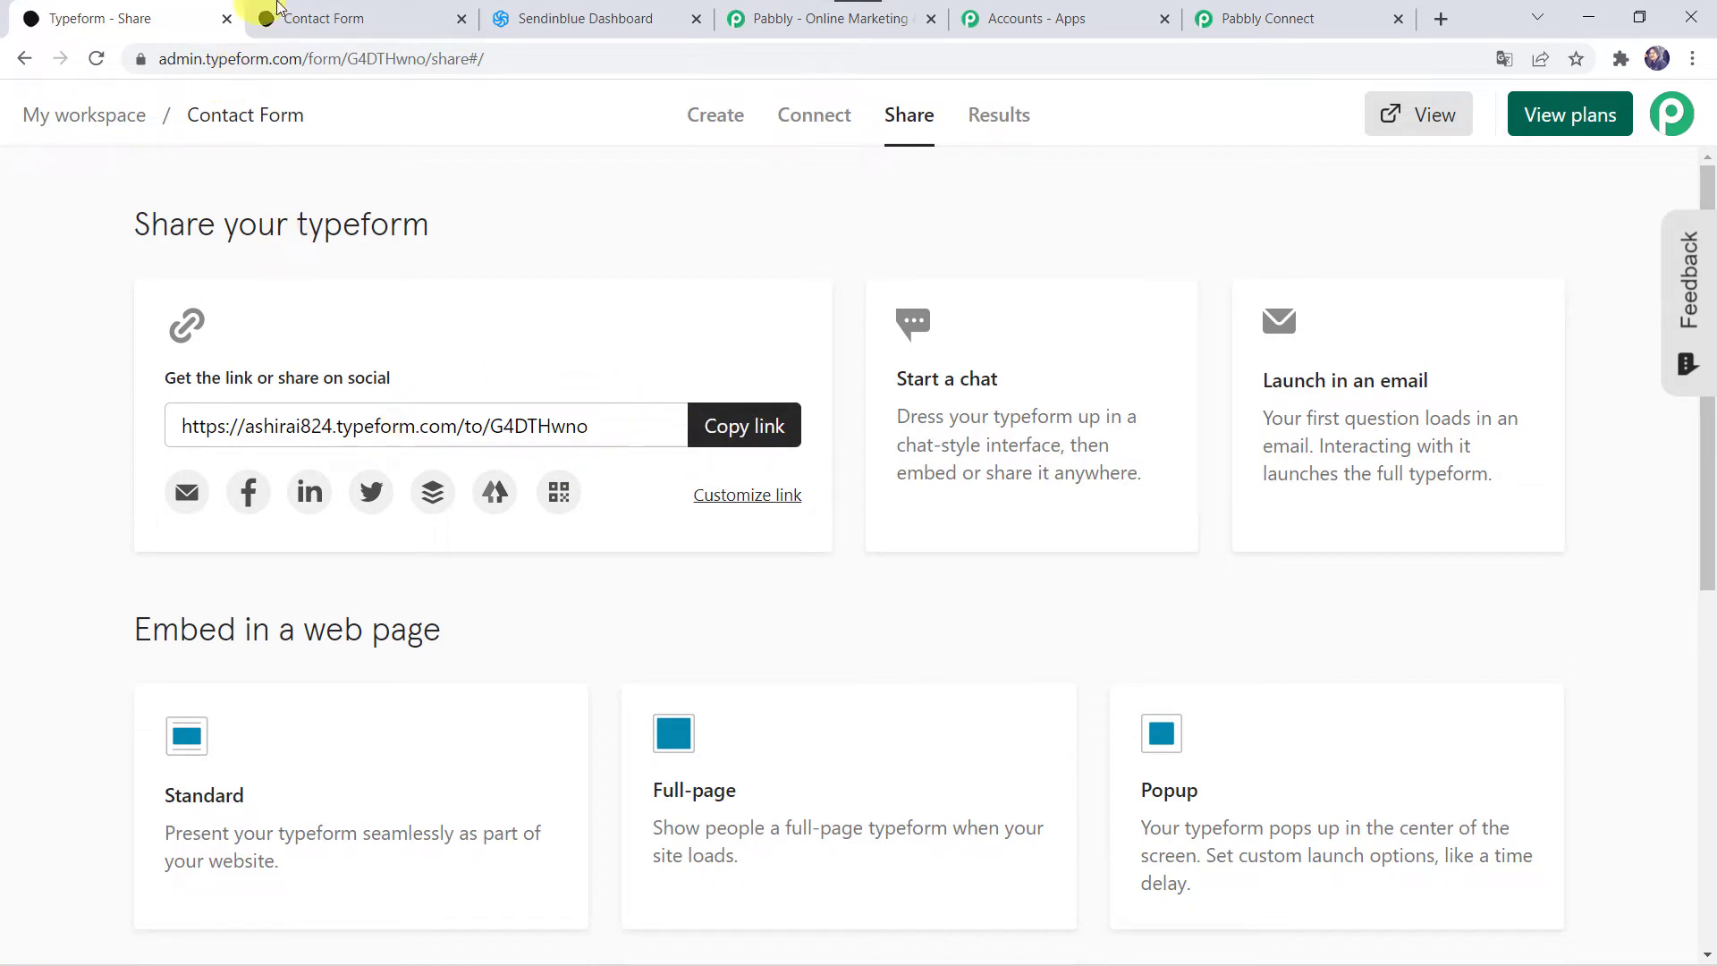
pyautogui.click(1262, 12)
# Step: Choose Contact Form as the trigger form, save and send a test request, then open the live form
pyautogui.click(713, 643)
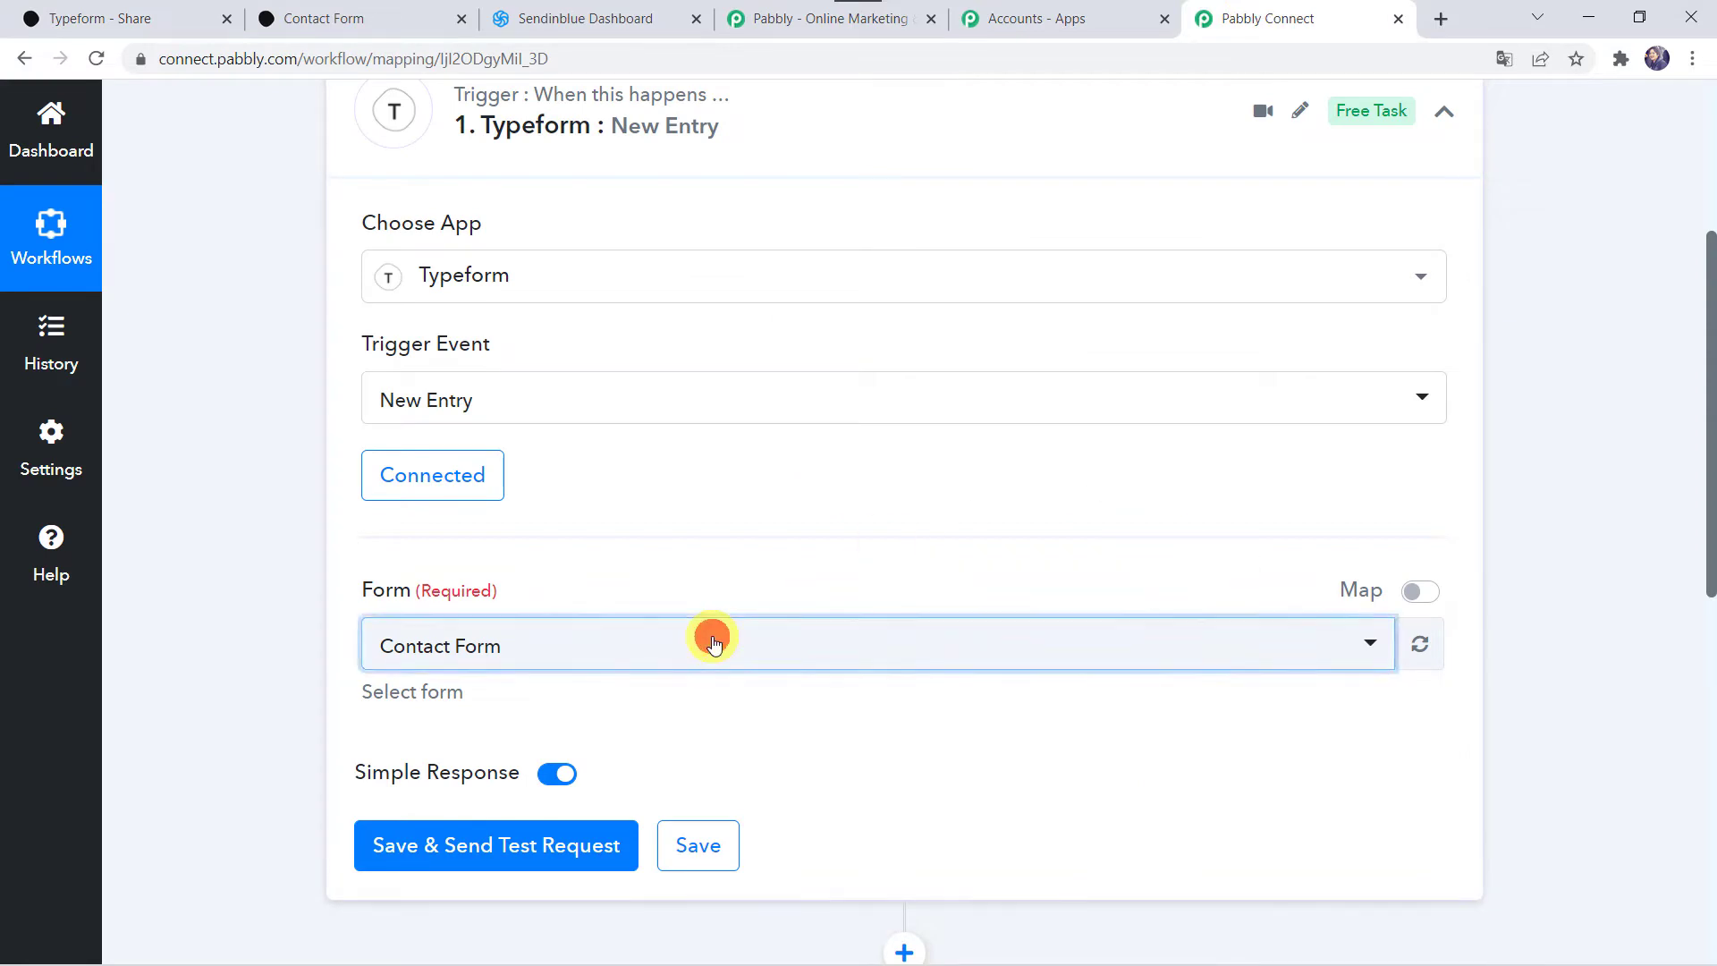
pyautogui.click(470, 766)
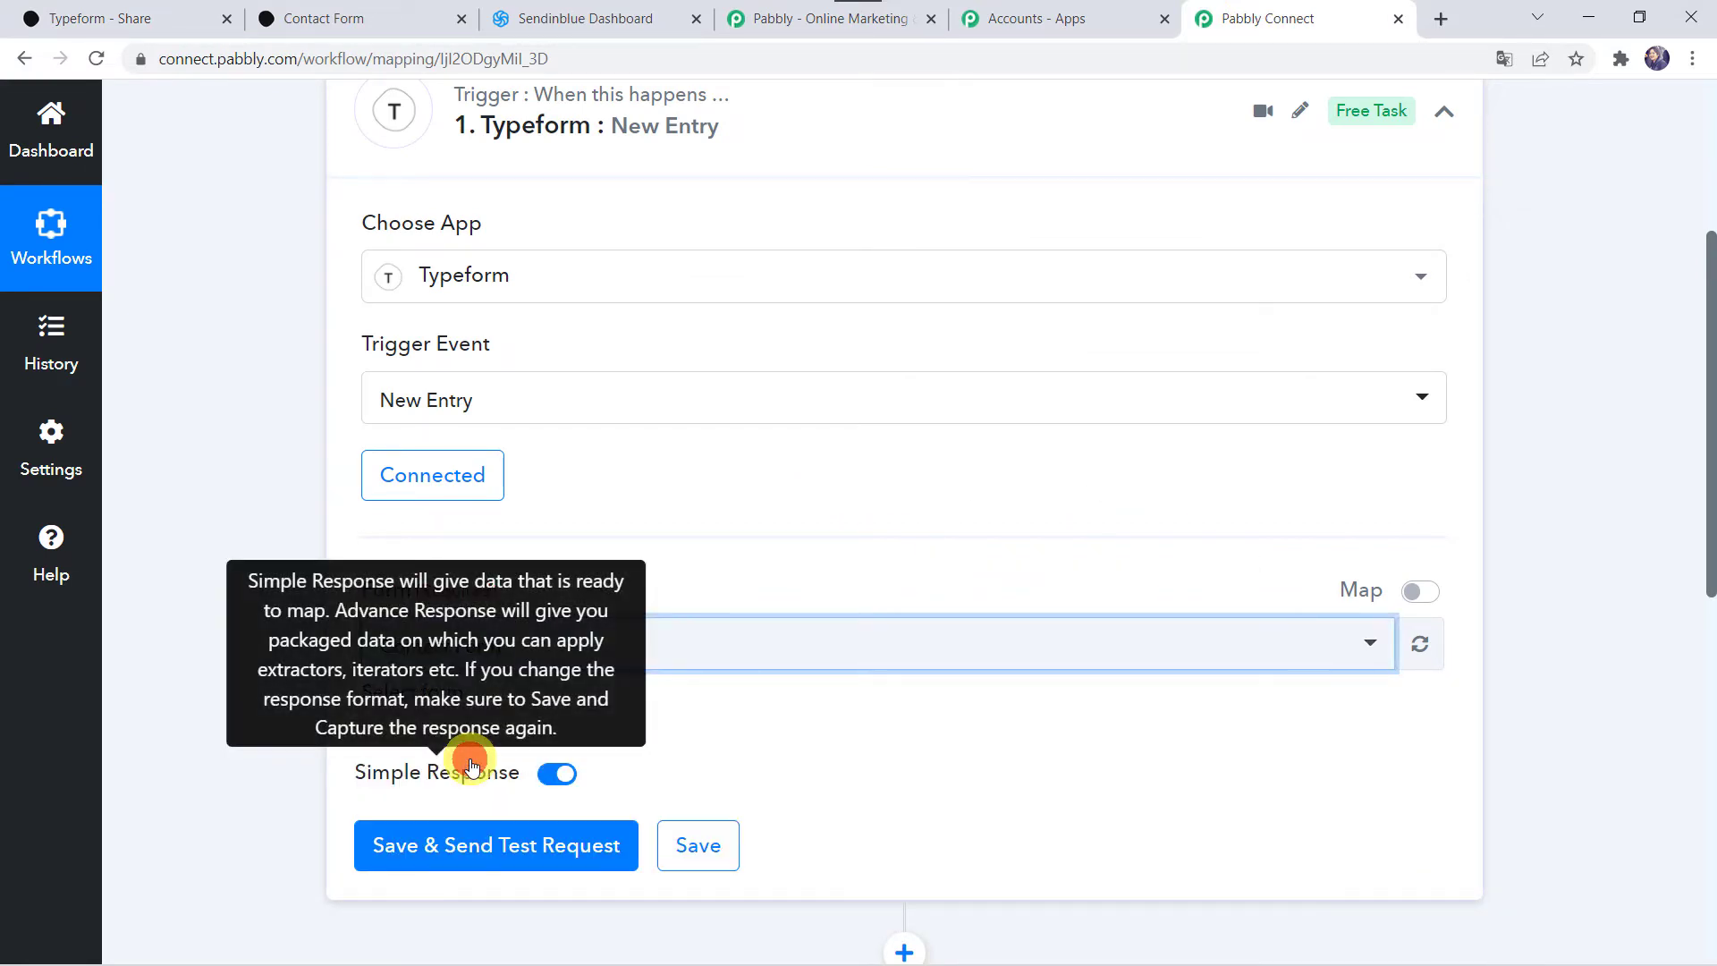
pyautogui.scroll(-2, 250, 758)
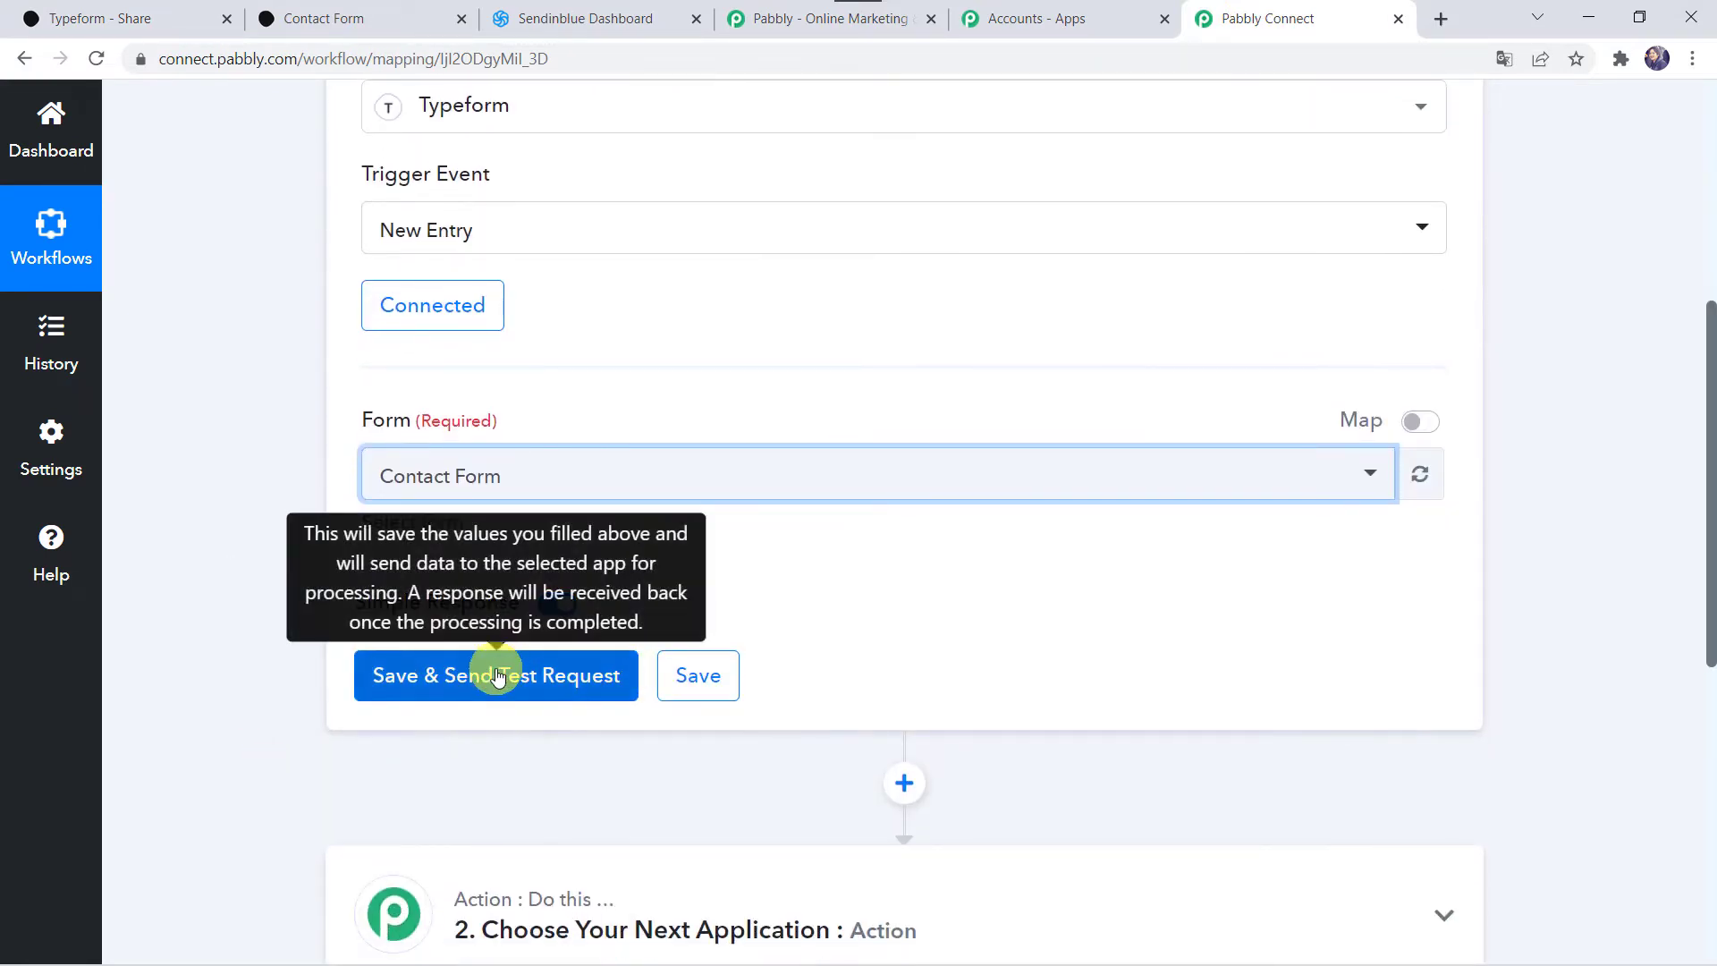
pyautogui.click(491, 680)
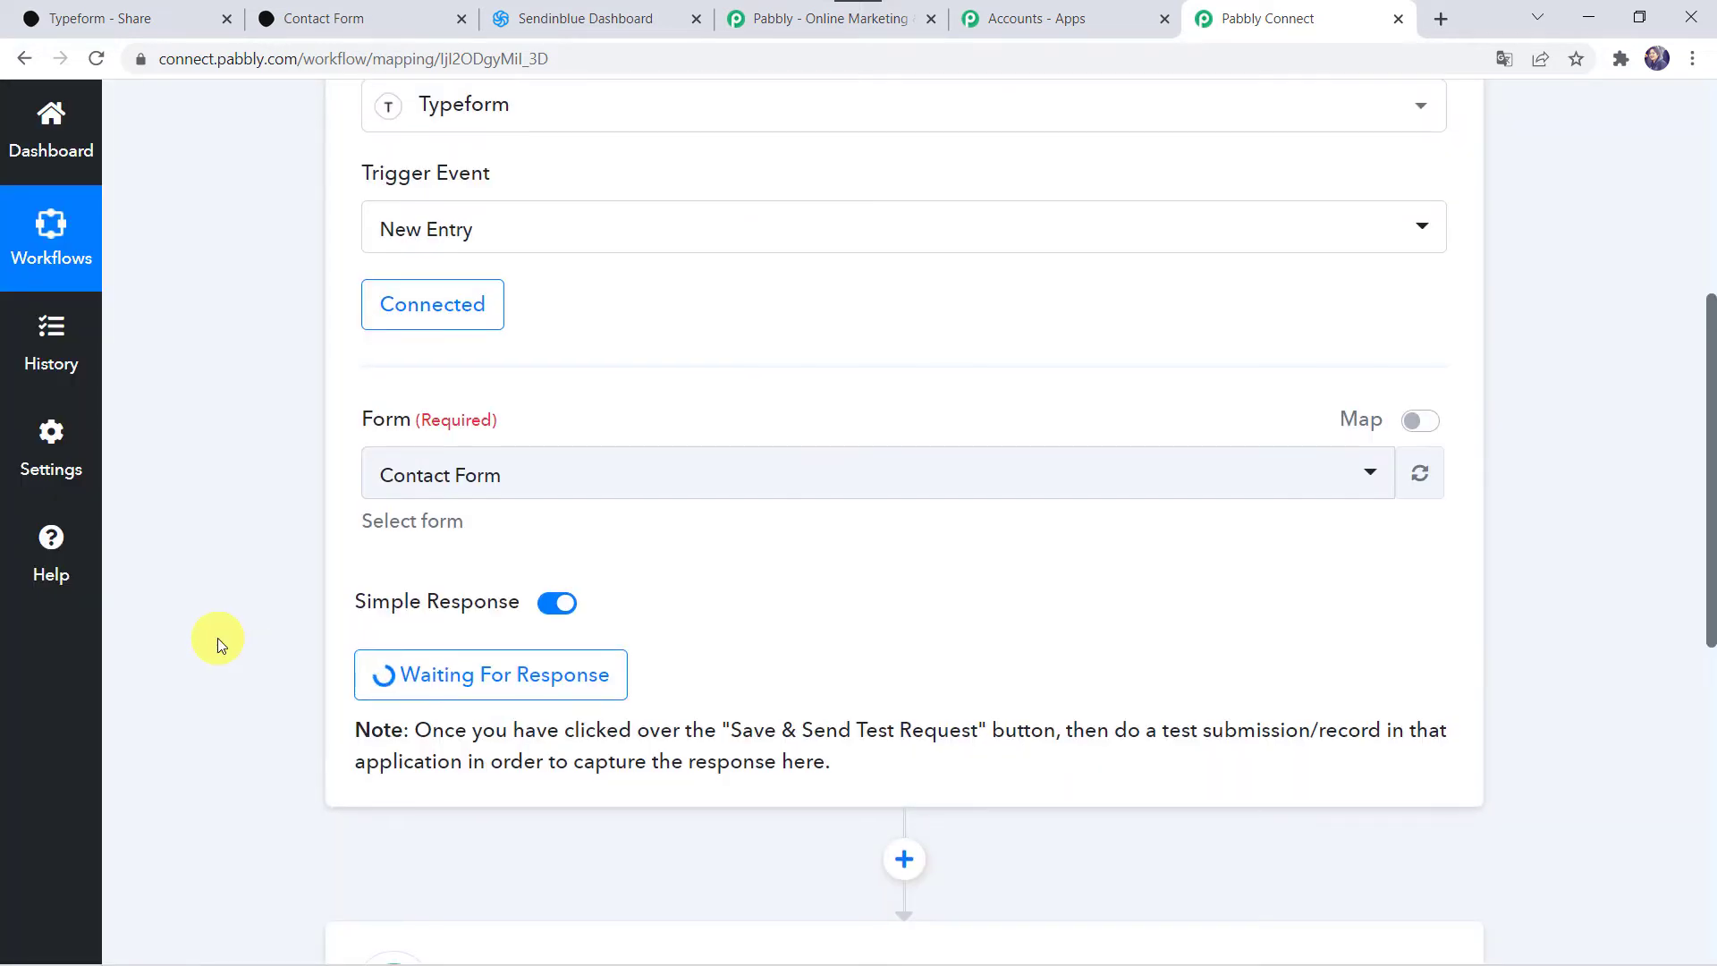
pyautogui.scroll(-2, 459, 644)
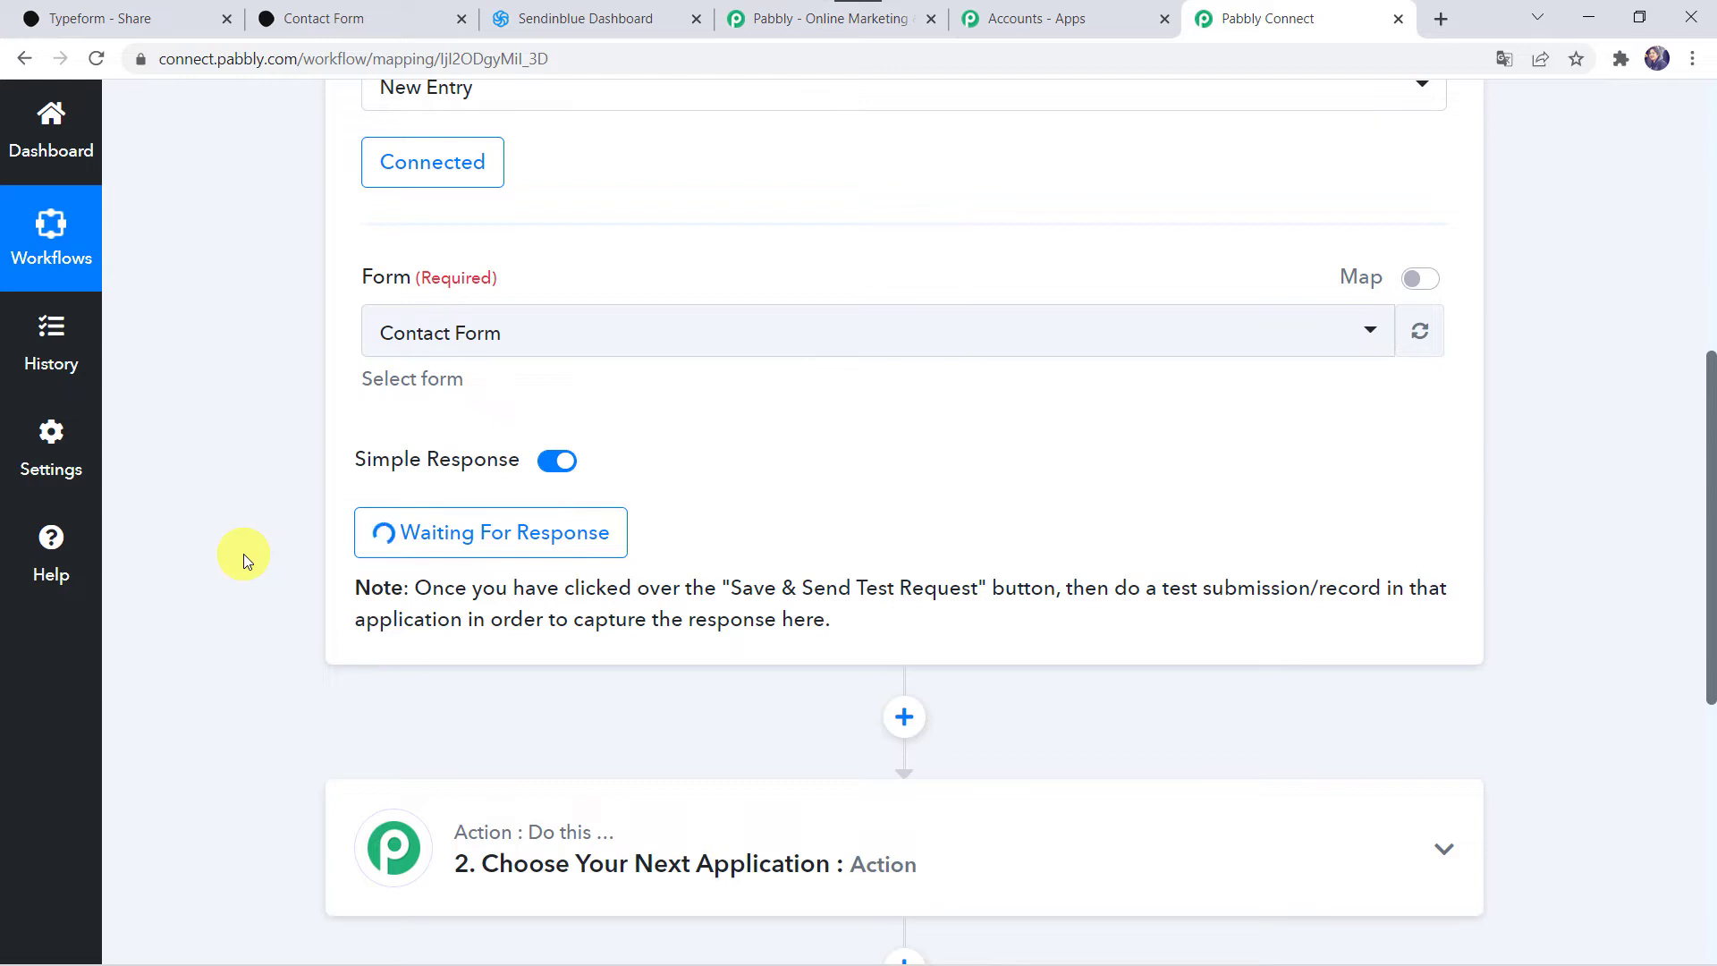
pyautogui.click(373, 9)
# Step: Fill in a test first name, last name, email and mobile number, submit, and return to Pabbly
pyautogui.click(493, 481)
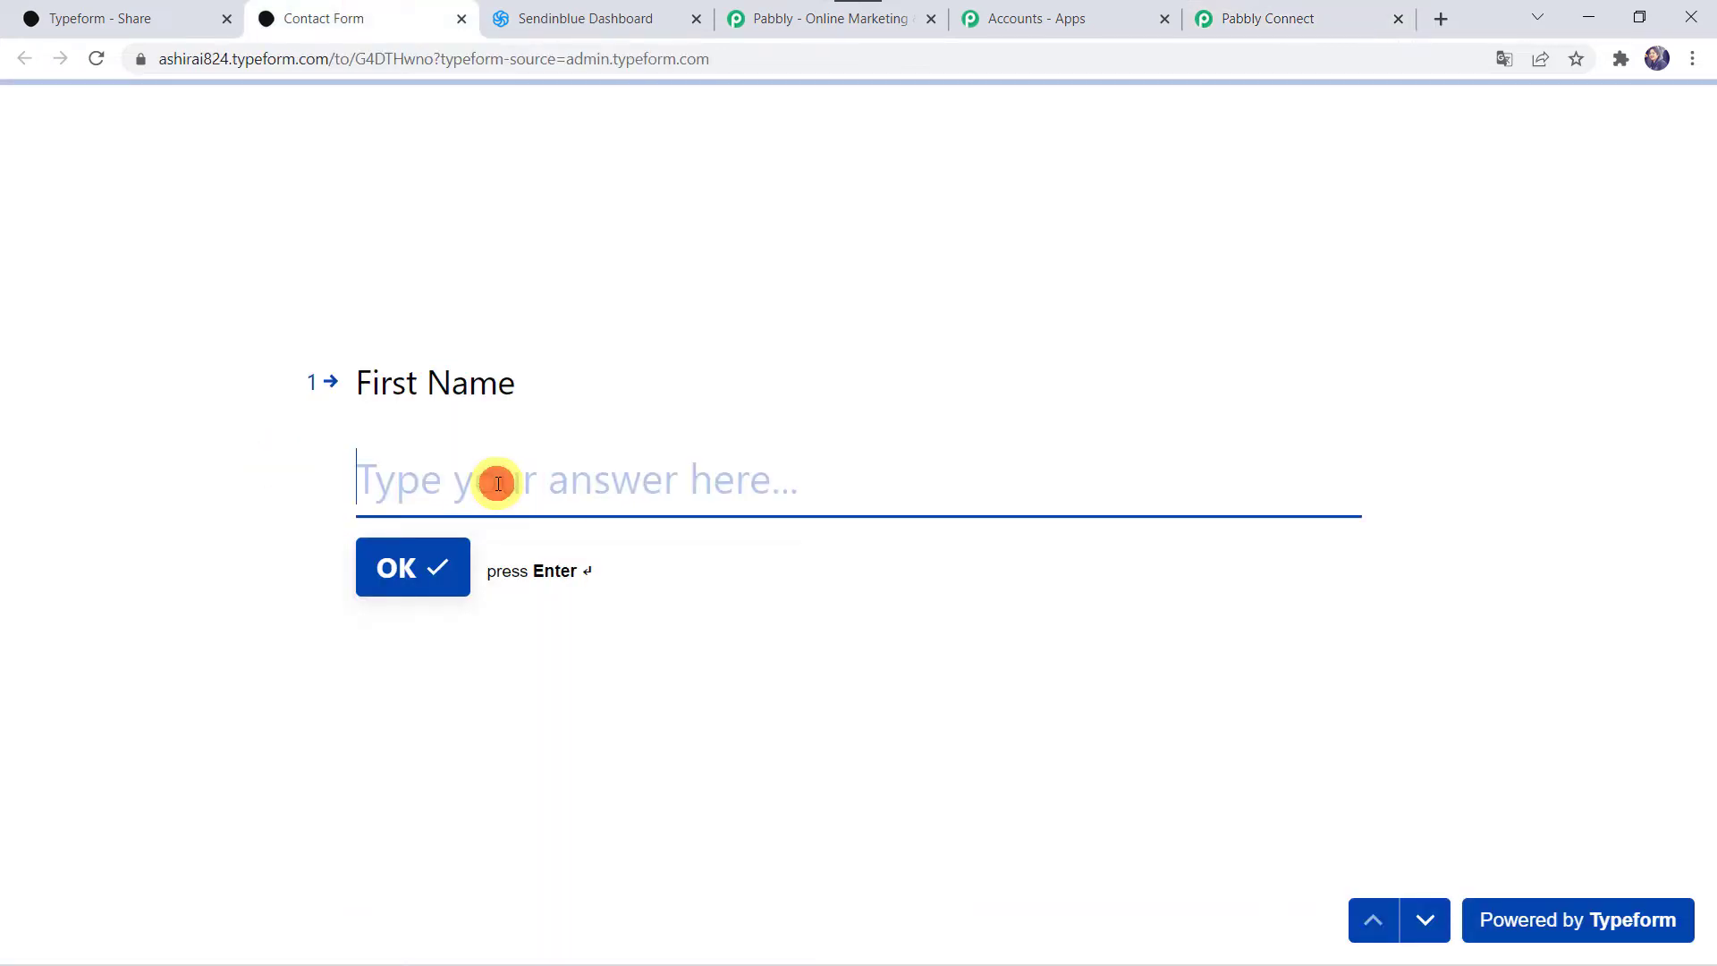
pyautogui.write('Adam')
pyautogui.press('Return')
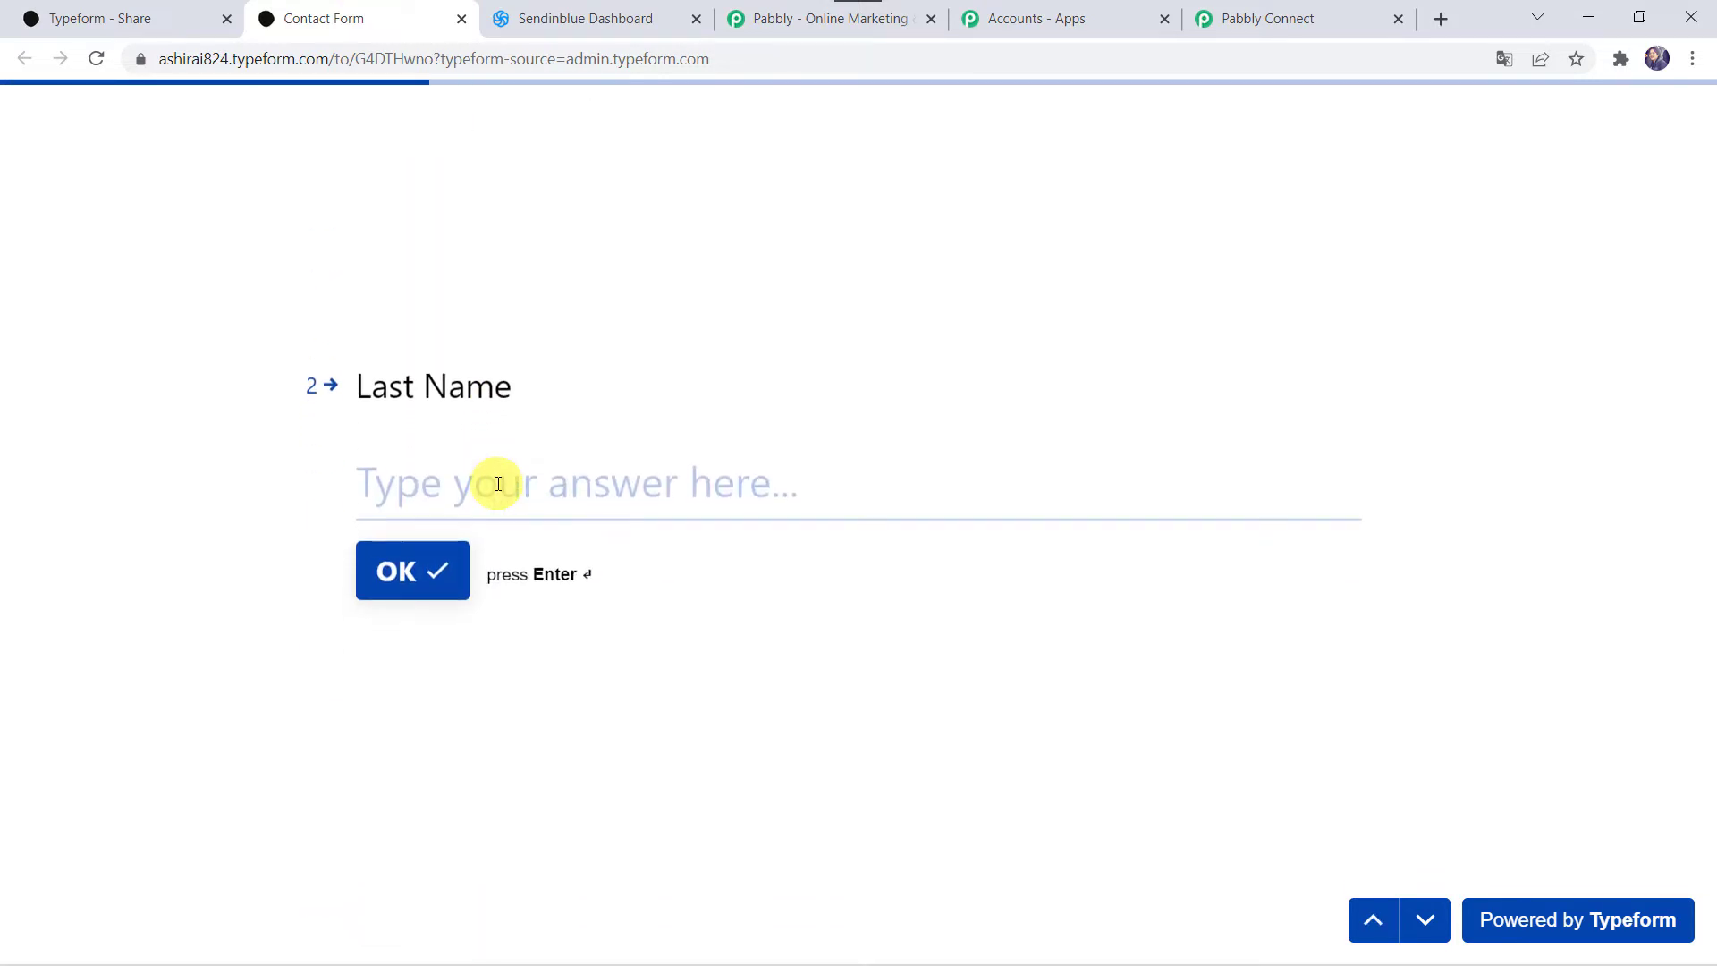
pyautogui.write('Smith')
pyautogui.press('Return')
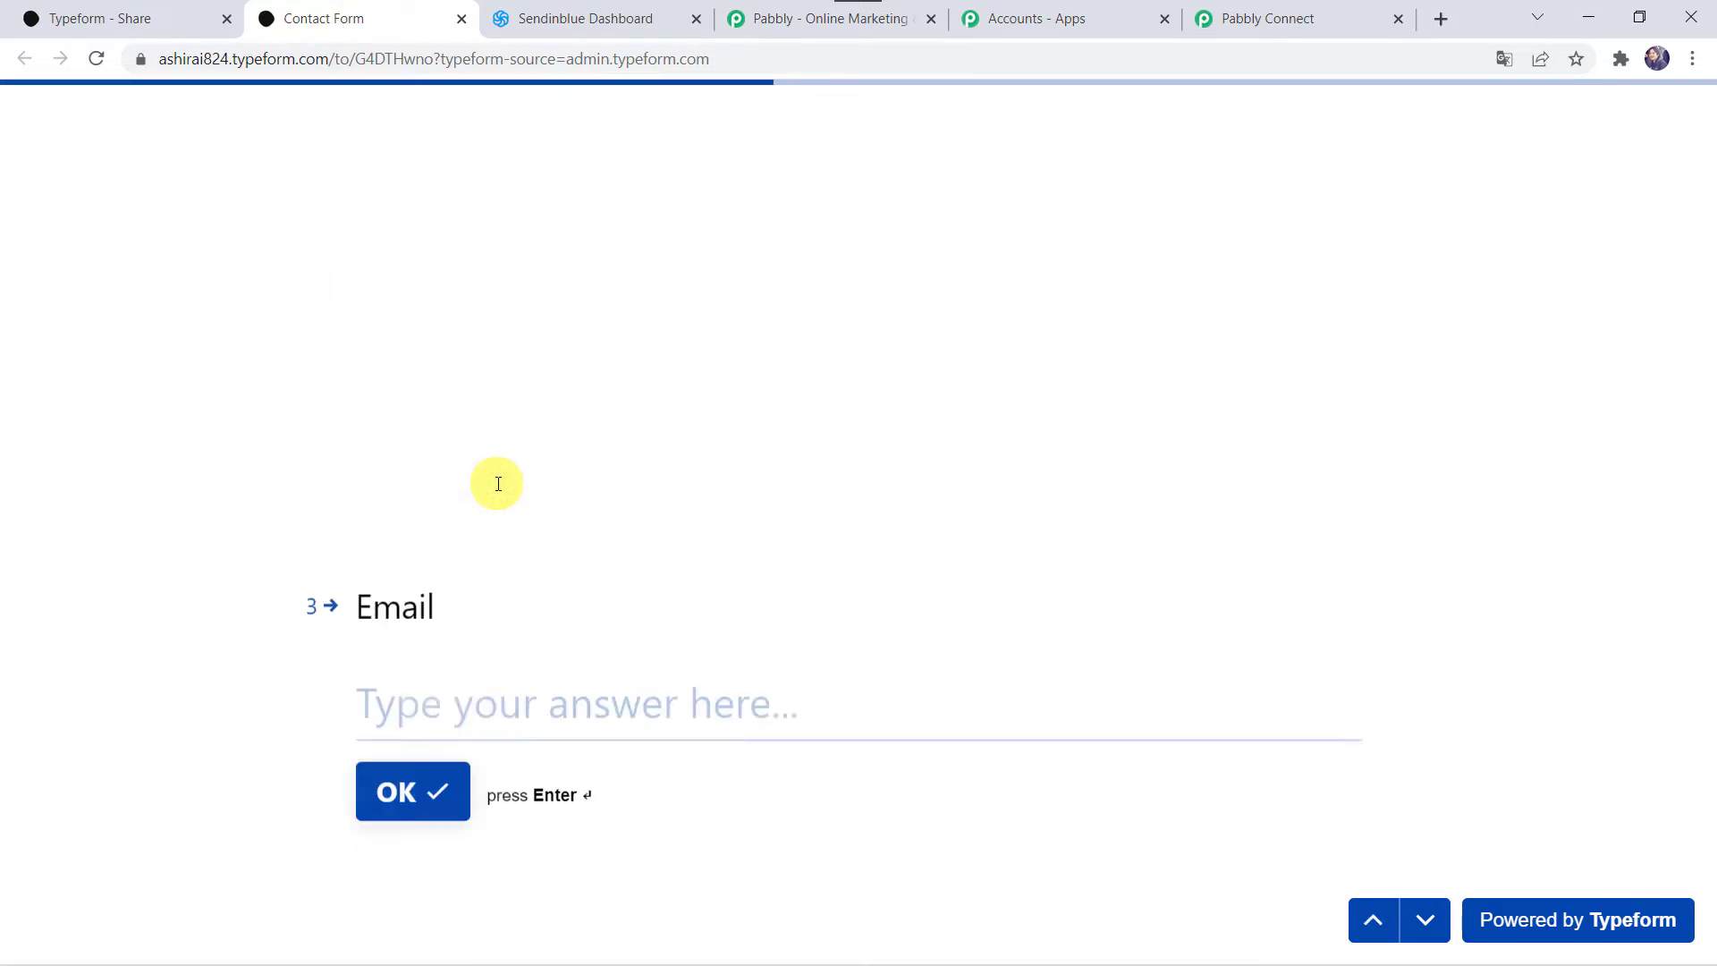
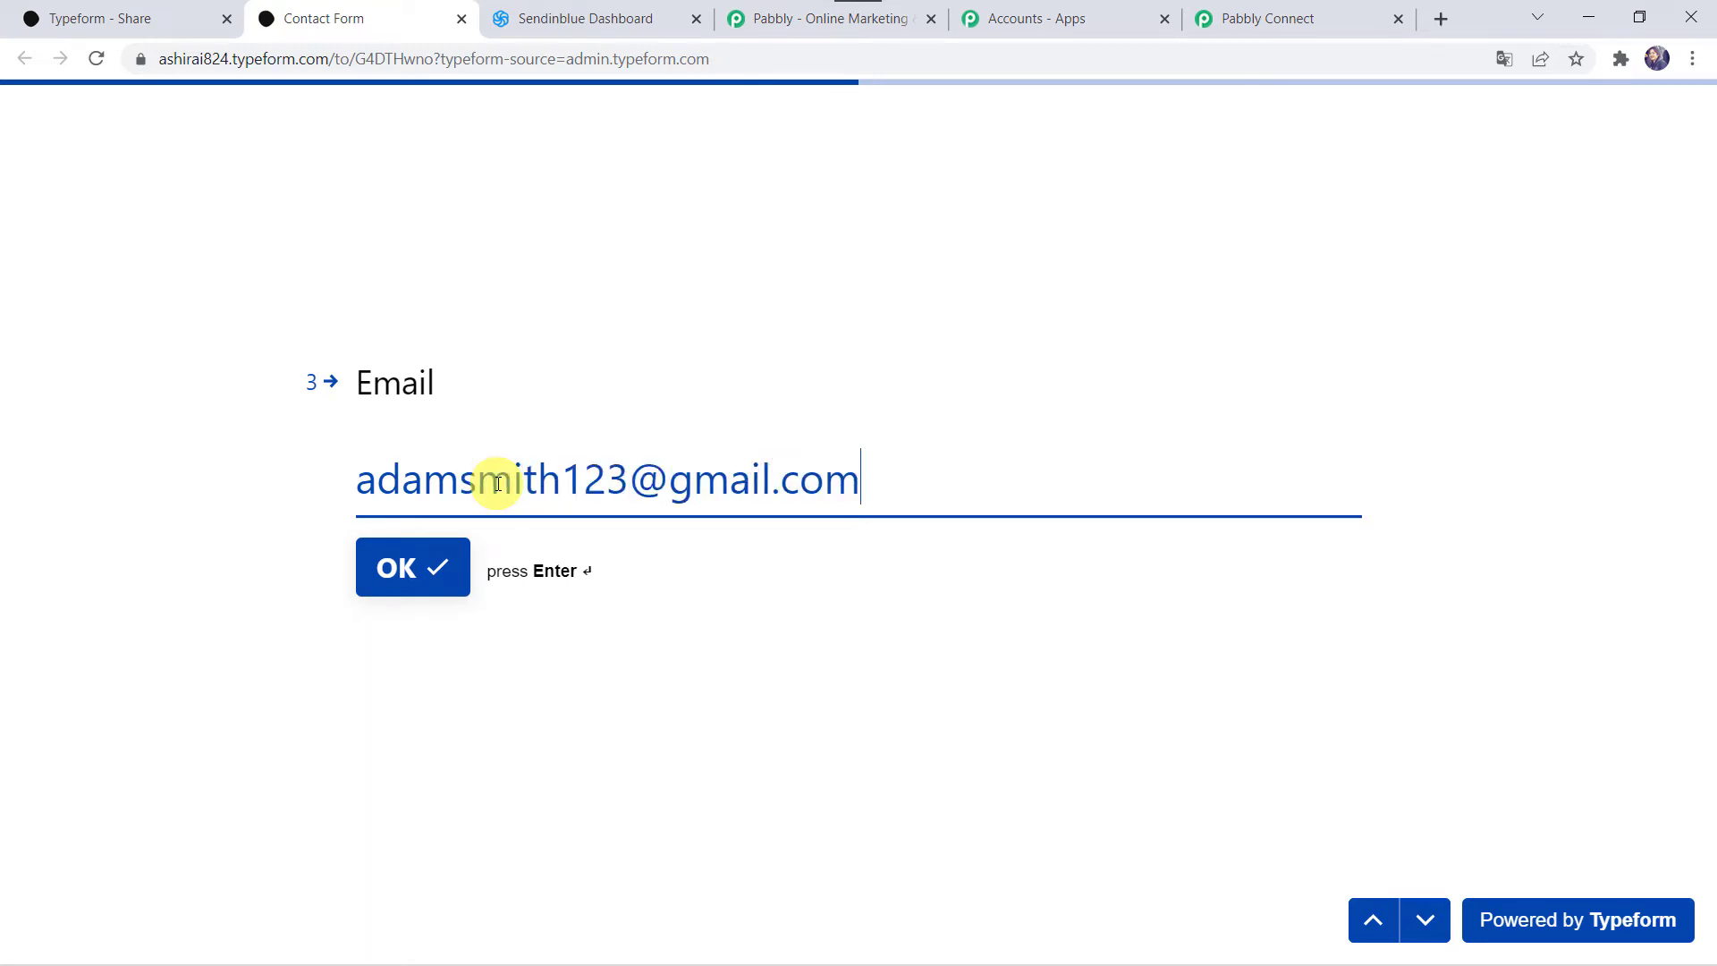
pyautogui.press('Return')
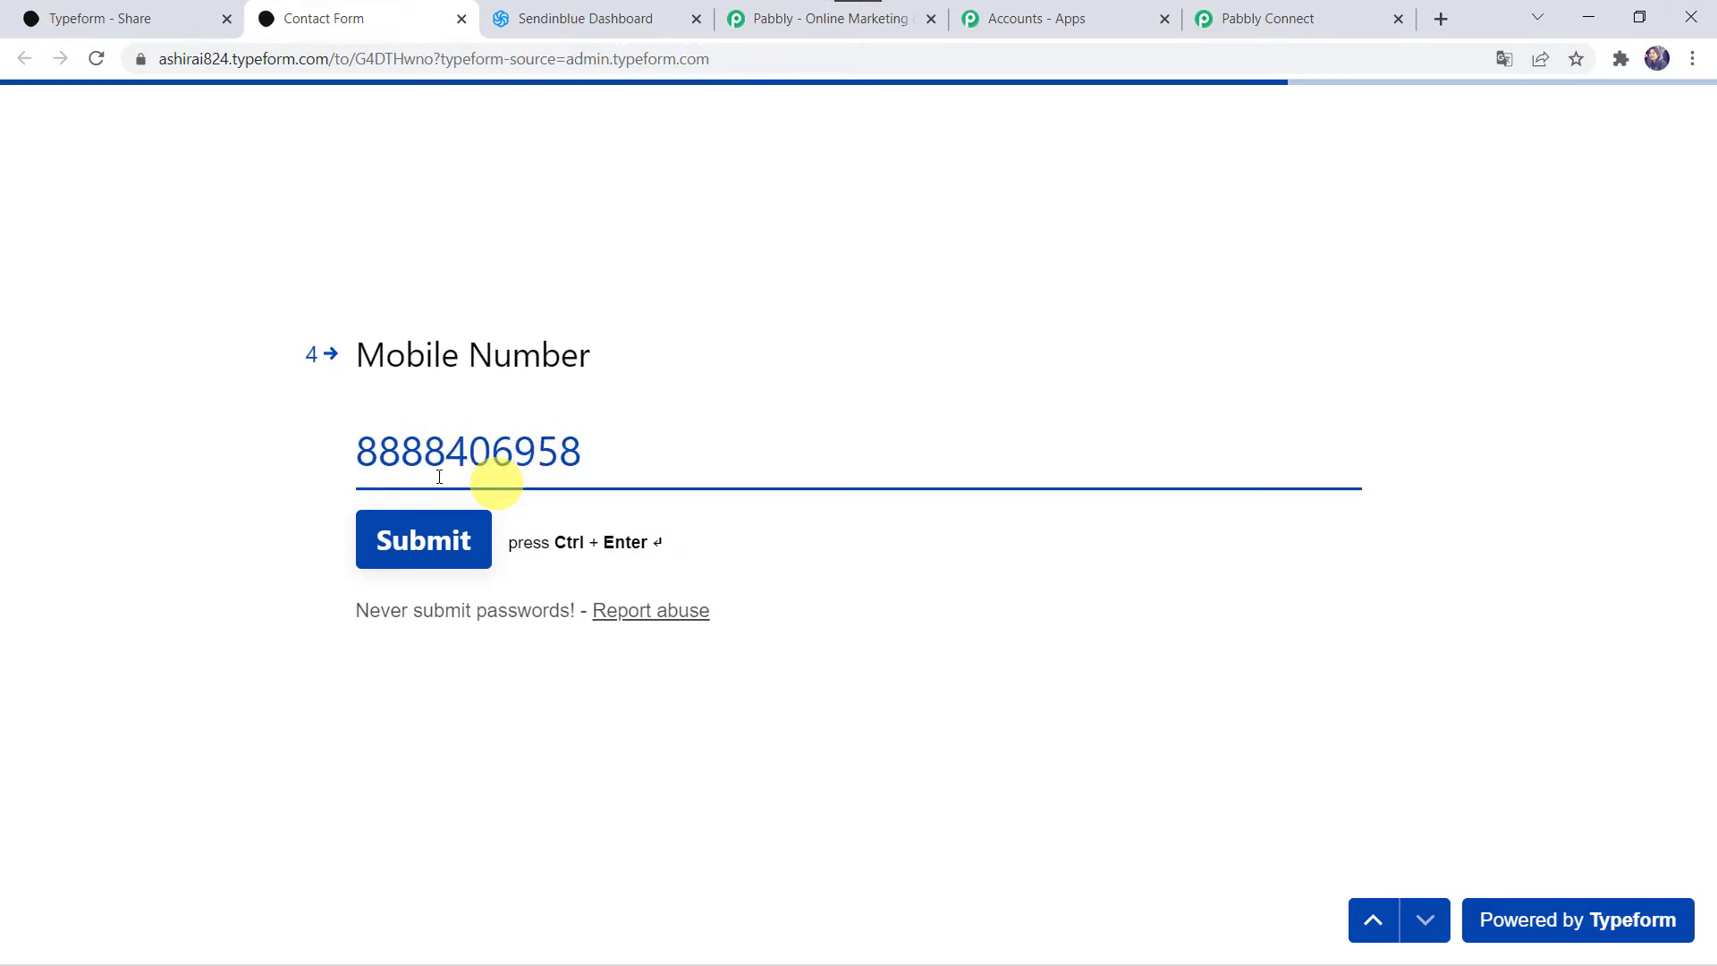
pyautogui.click(401, 542)
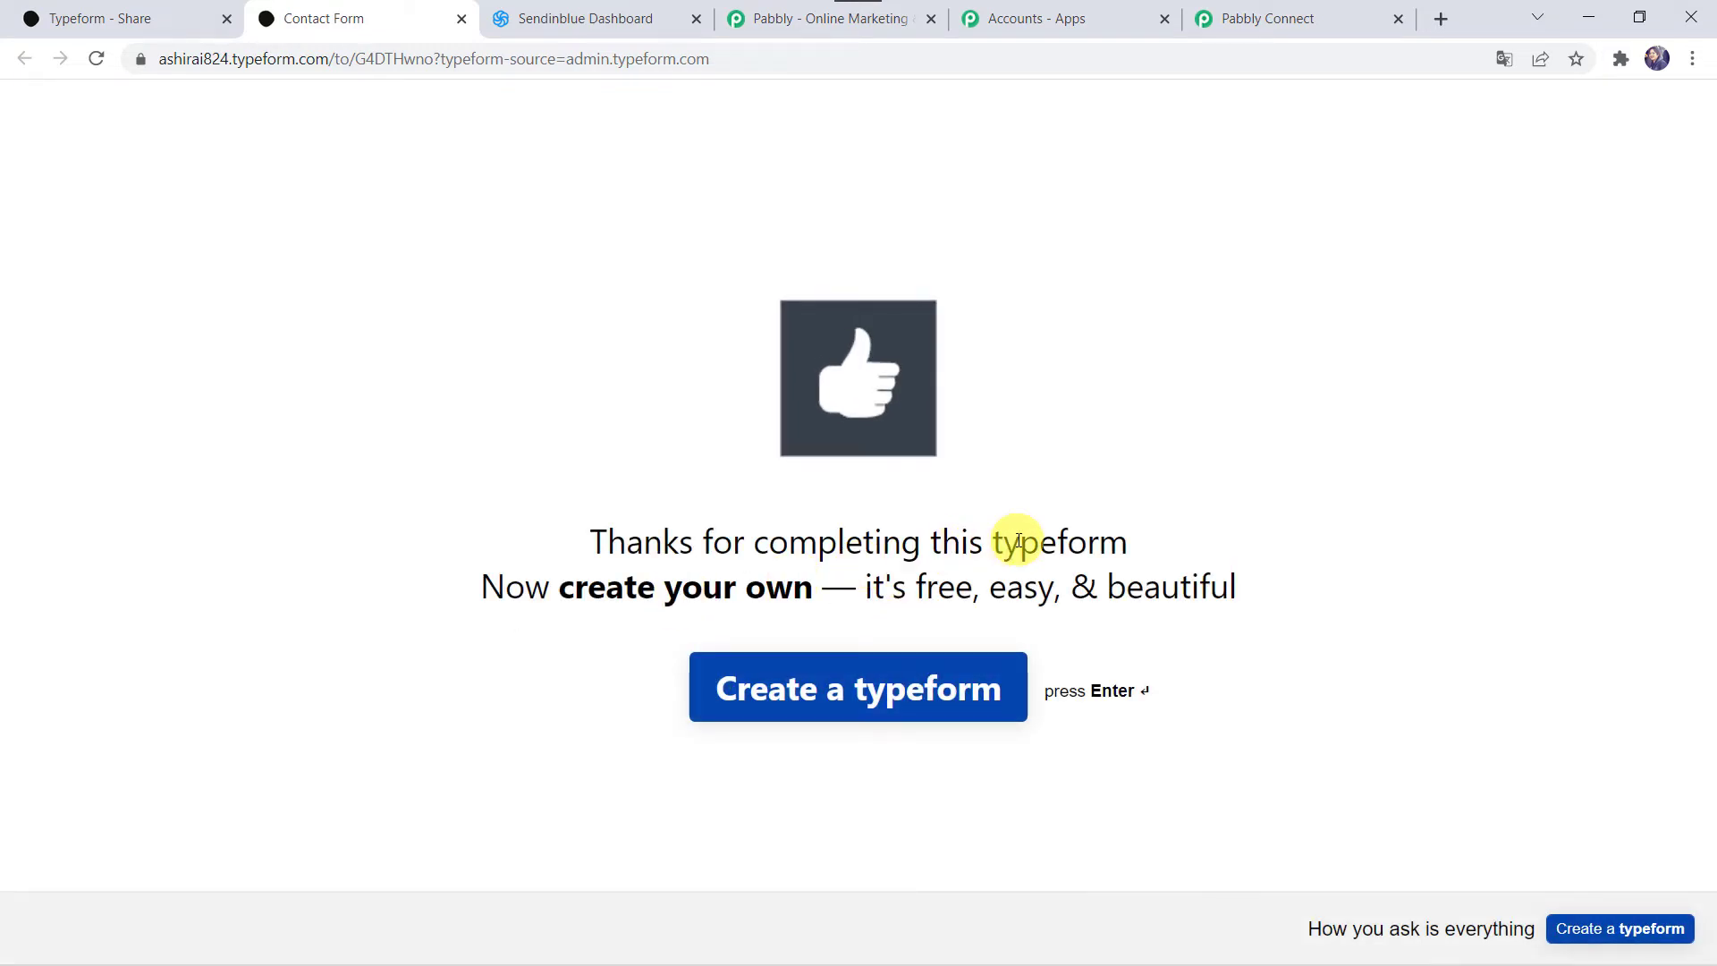
pyautogui.click(1295, 12)
pyautogui.scroll(-5, 293, 757)
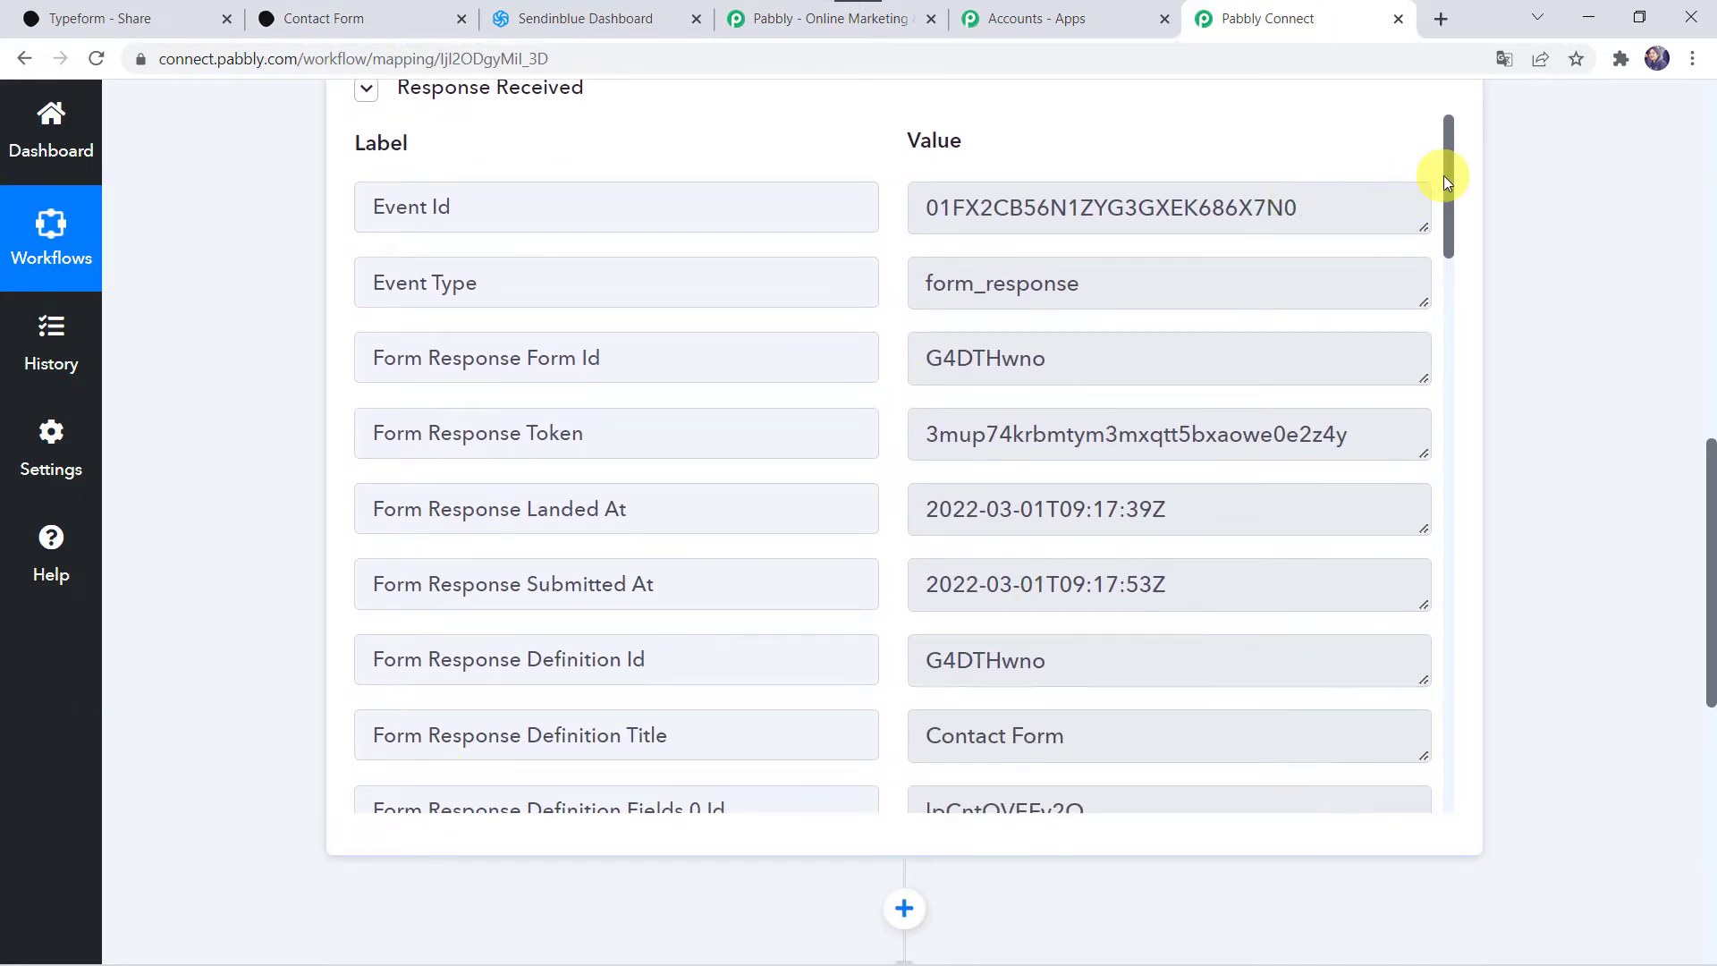
pyautogui.moveTo(1448, 176); pyautogui.dragTo(1494, 670)
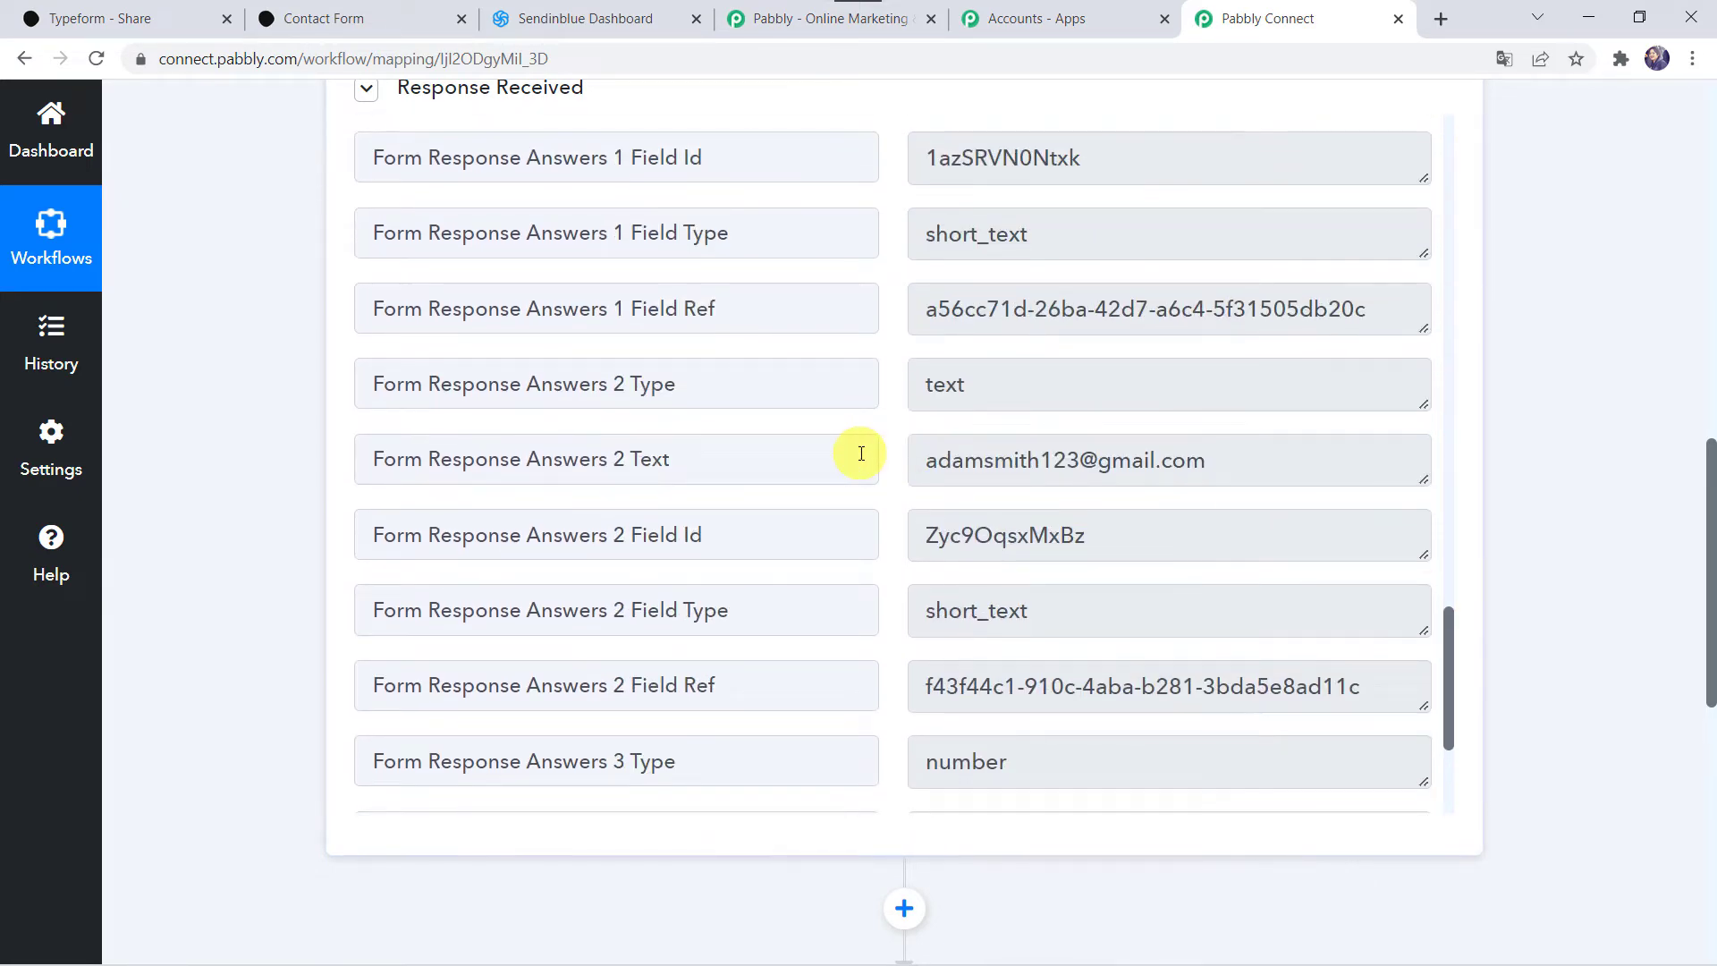
pyautogui.scroll(5, 861, 453)
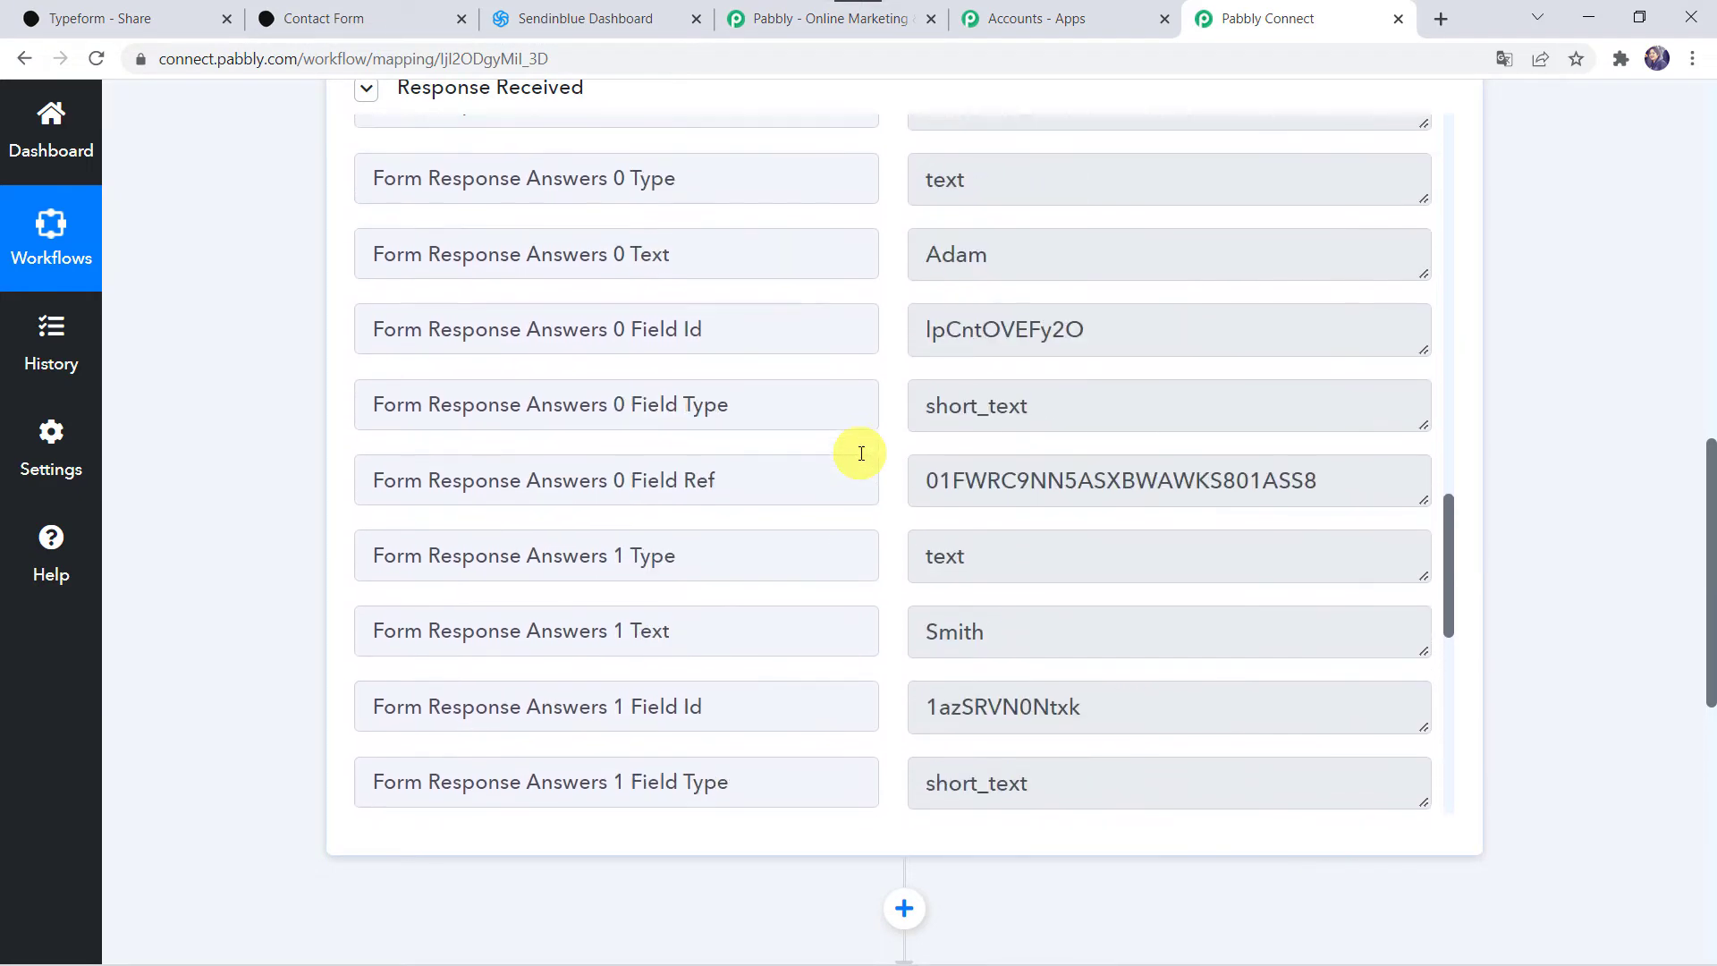
pyautogui.scroll(1, 861, 453)
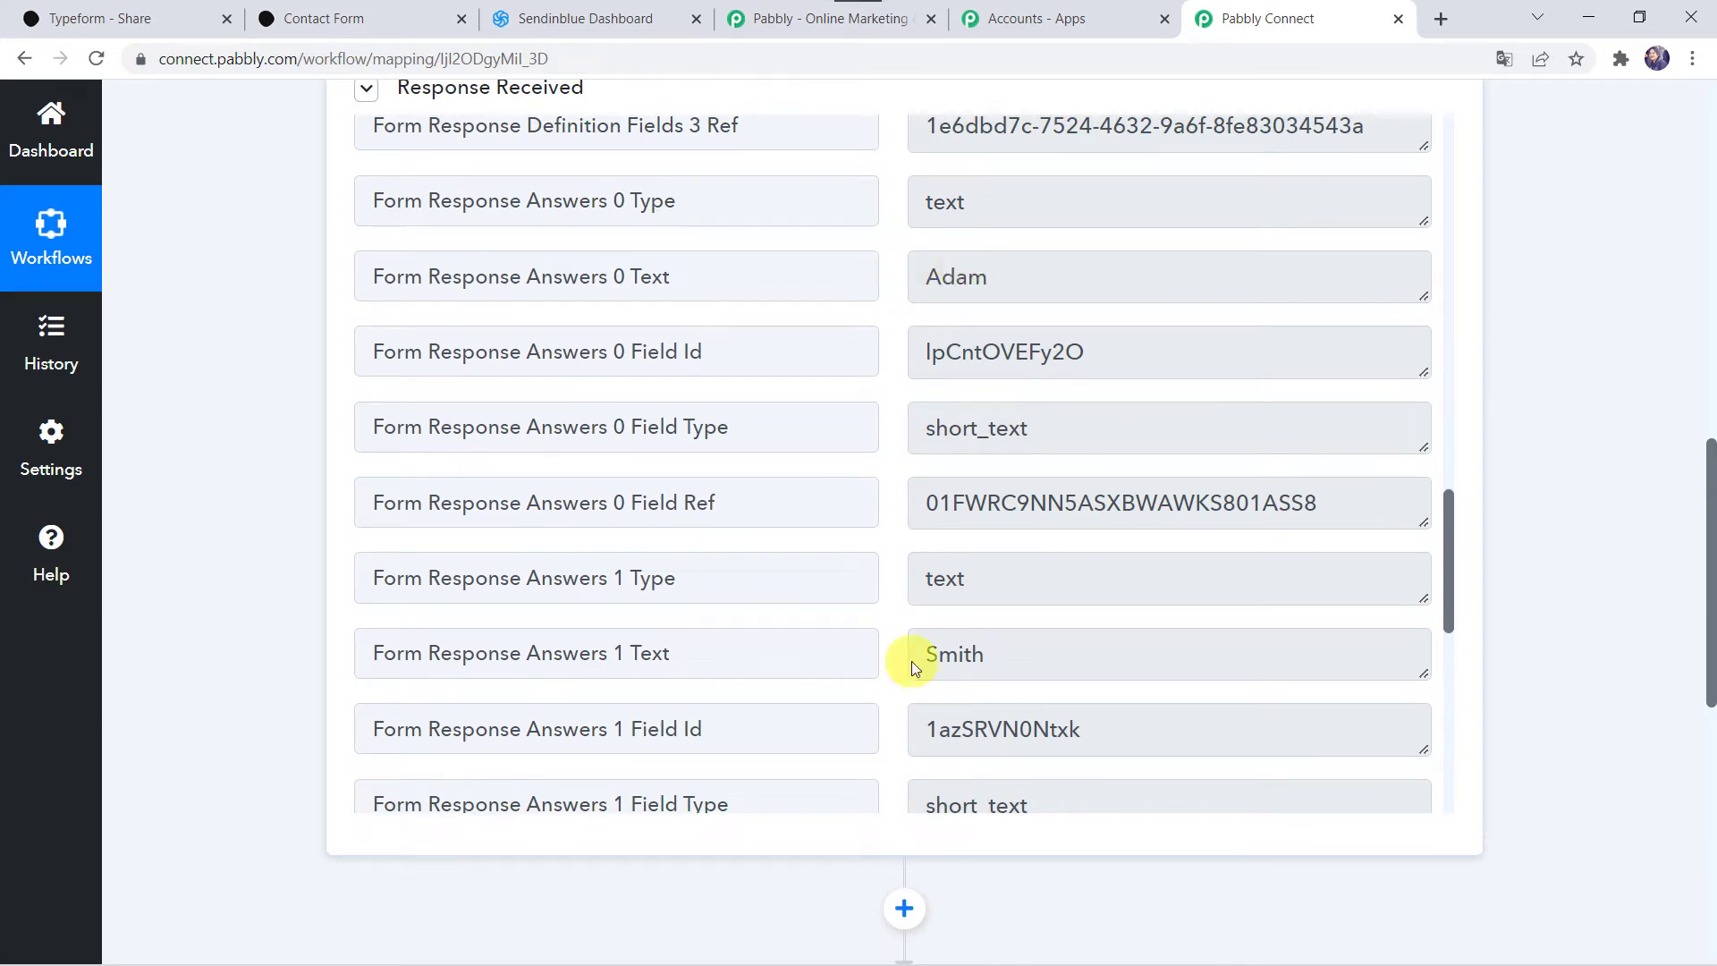
pyautogui.scroll(-4, 955, 652)
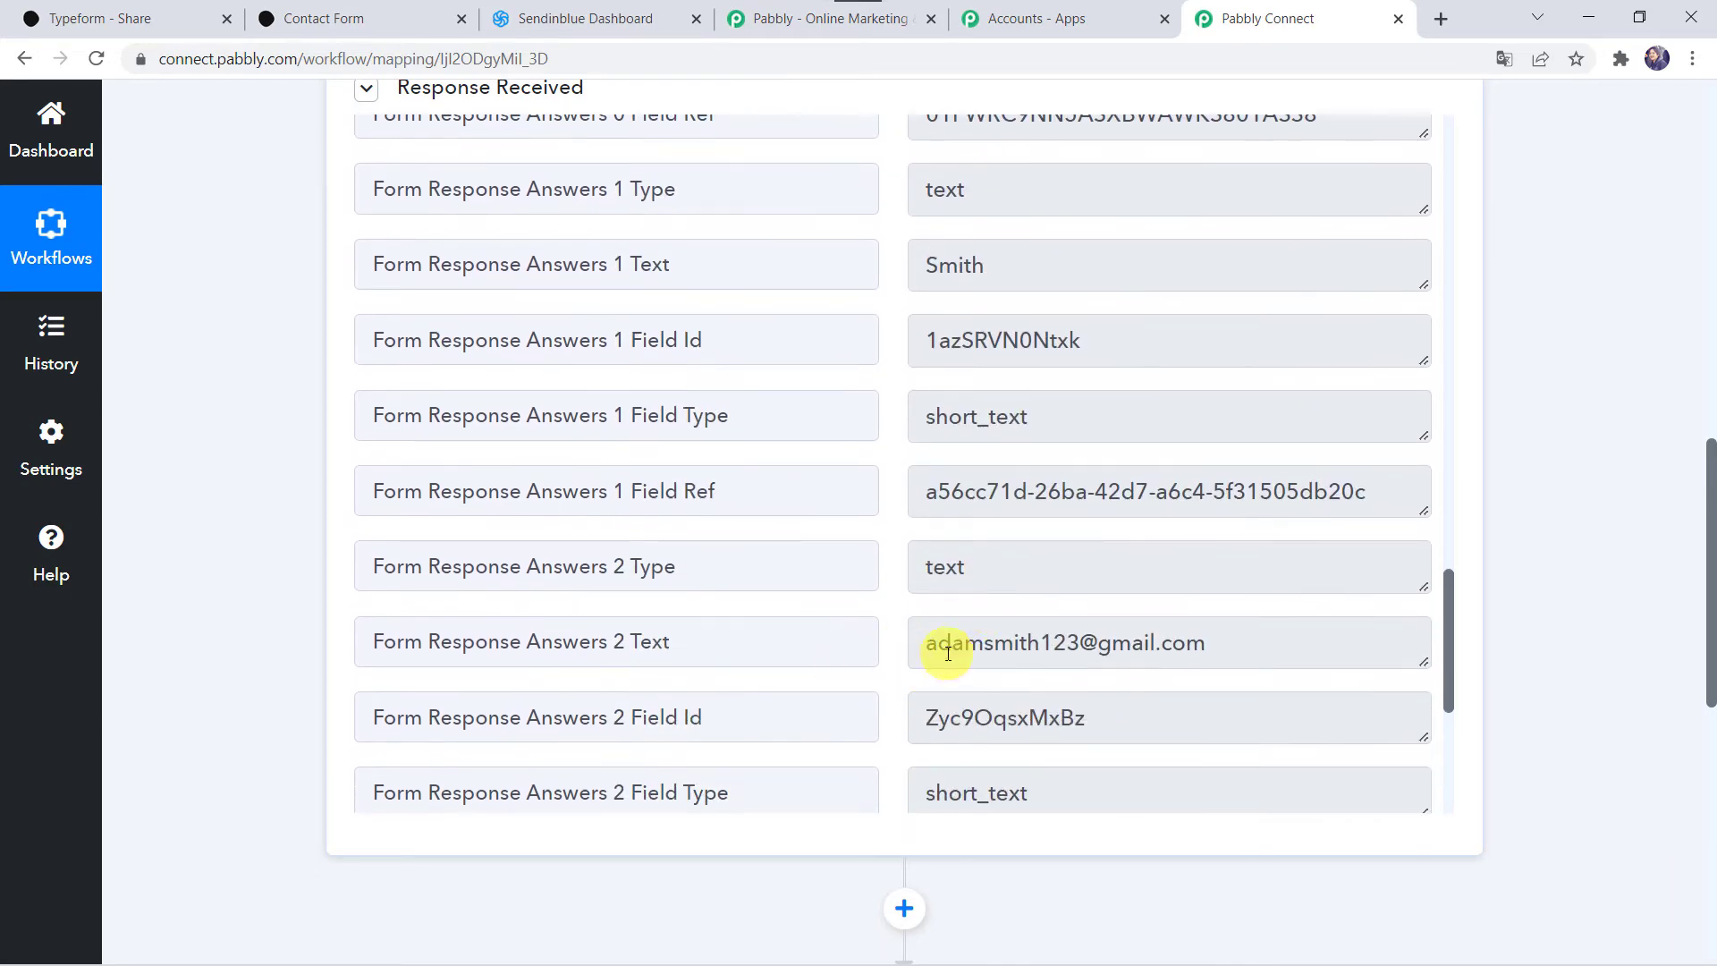
pyautogui.scroll(-4, 943, 640)
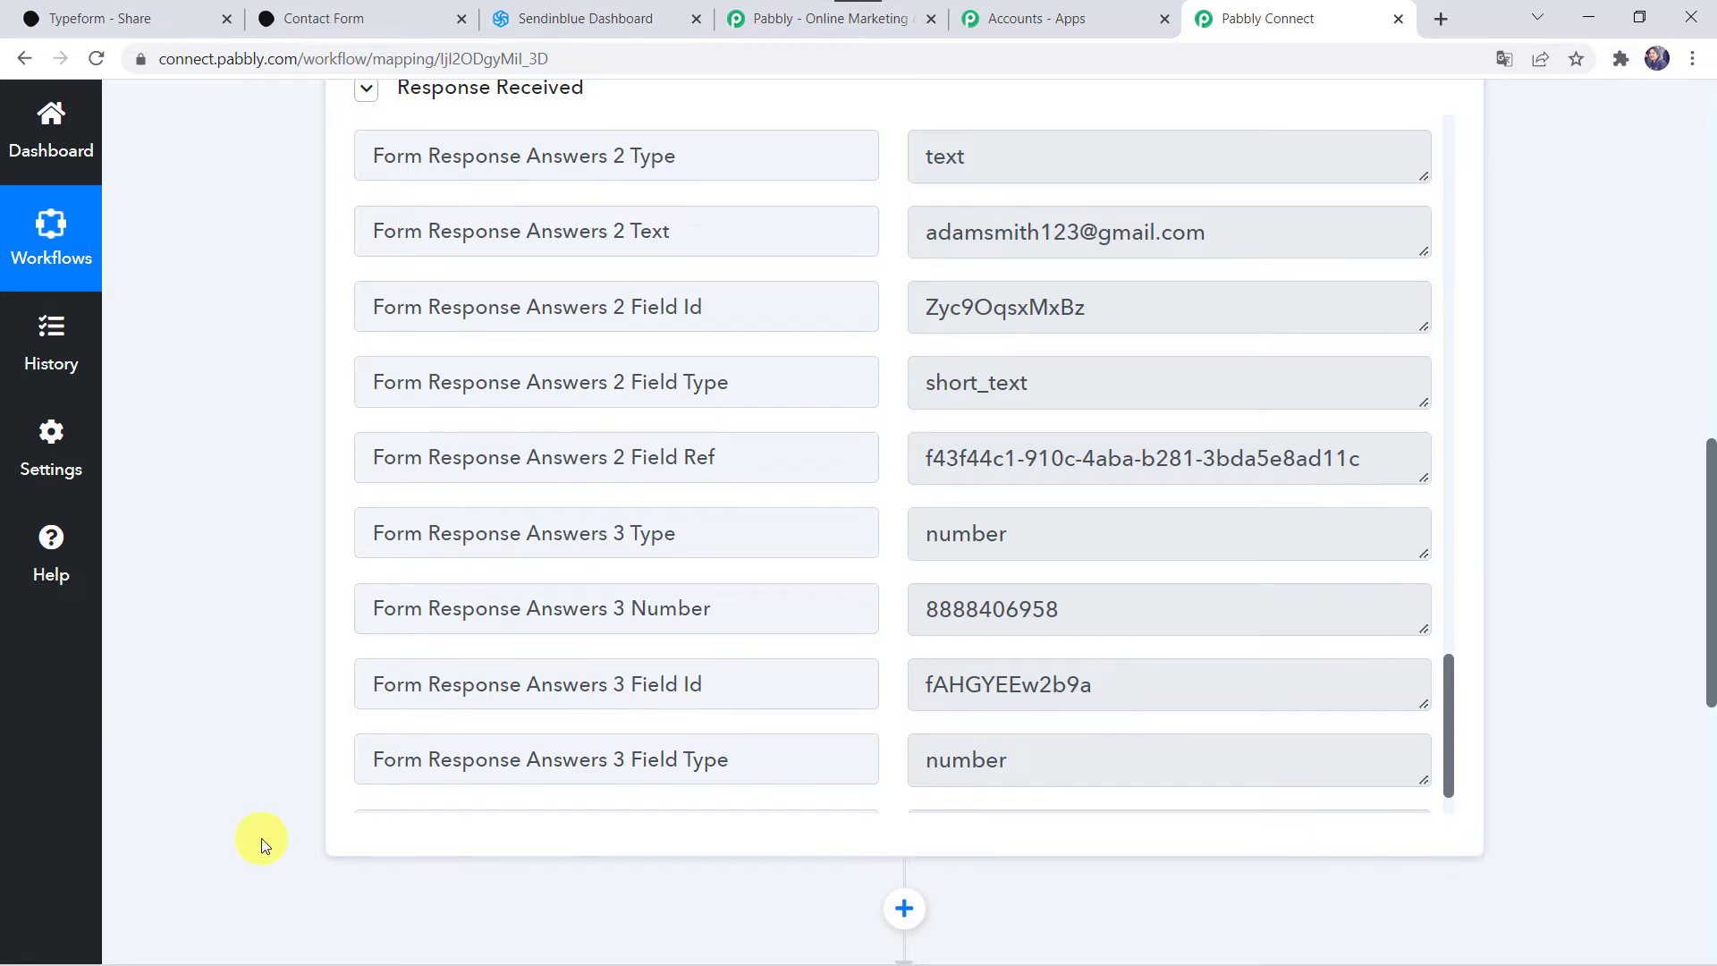
pyautogui.scroll(-8, 259, 841)
# Step: Set the action step to Sendinblue with the Create or Update Contact event
pyautogui.click(652, 273)
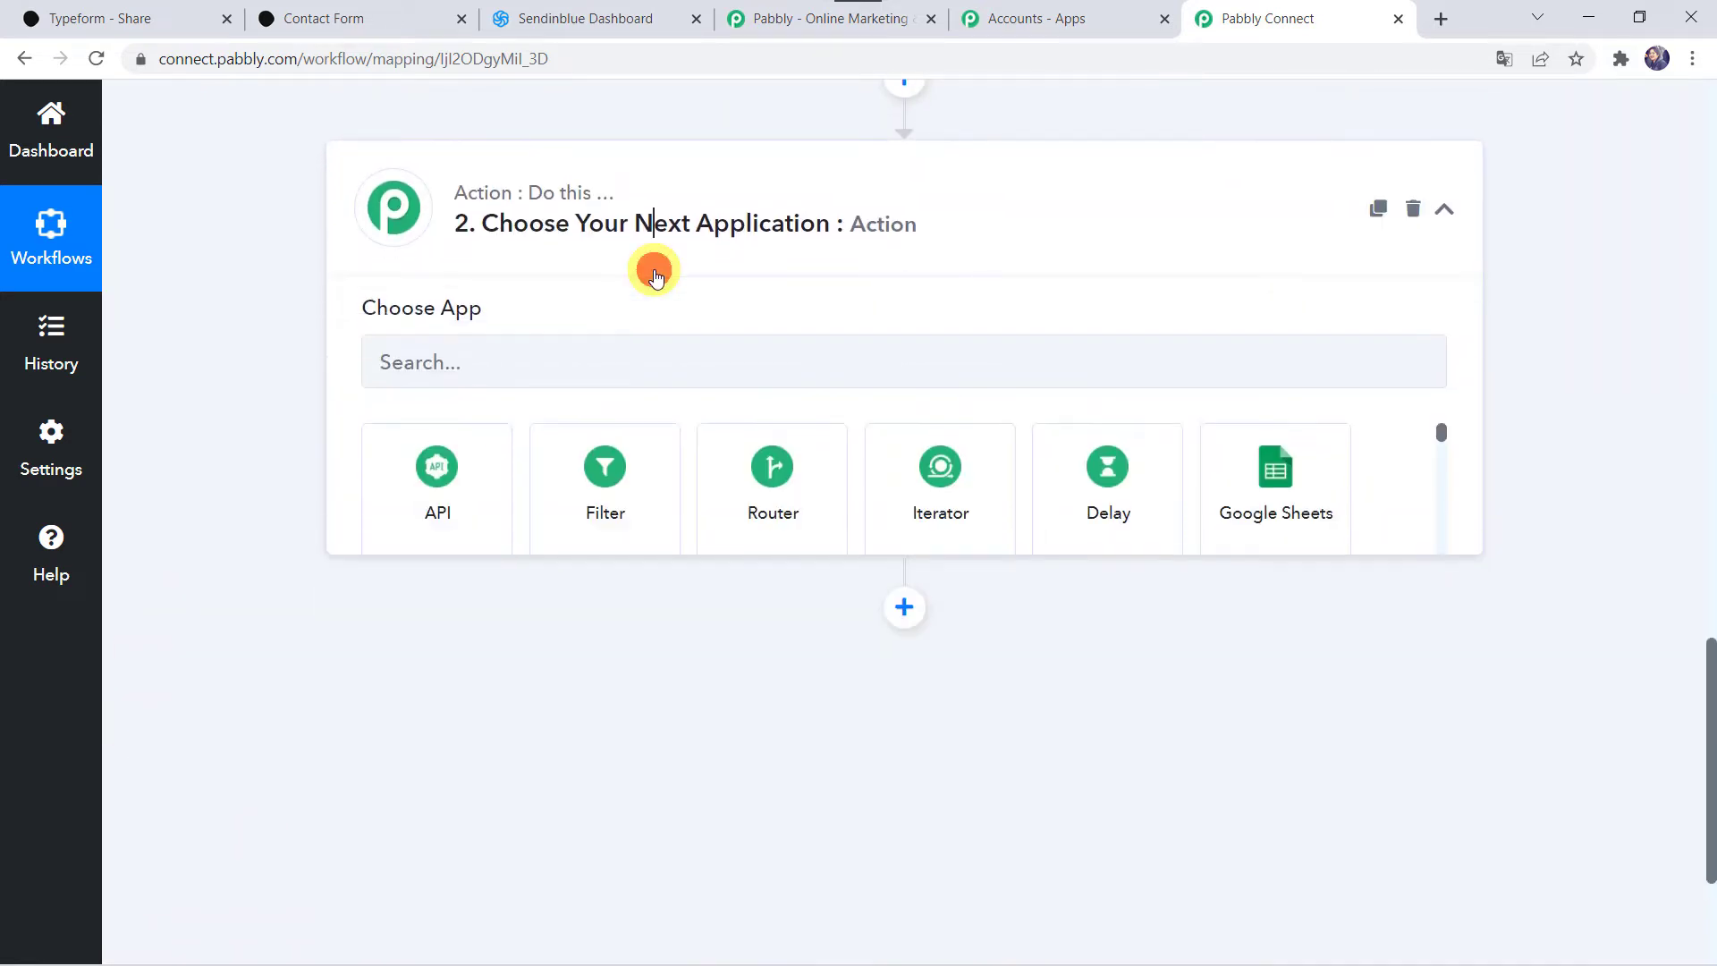
pyautogui.click(526, 372)
pyautogui.write('Sendin')
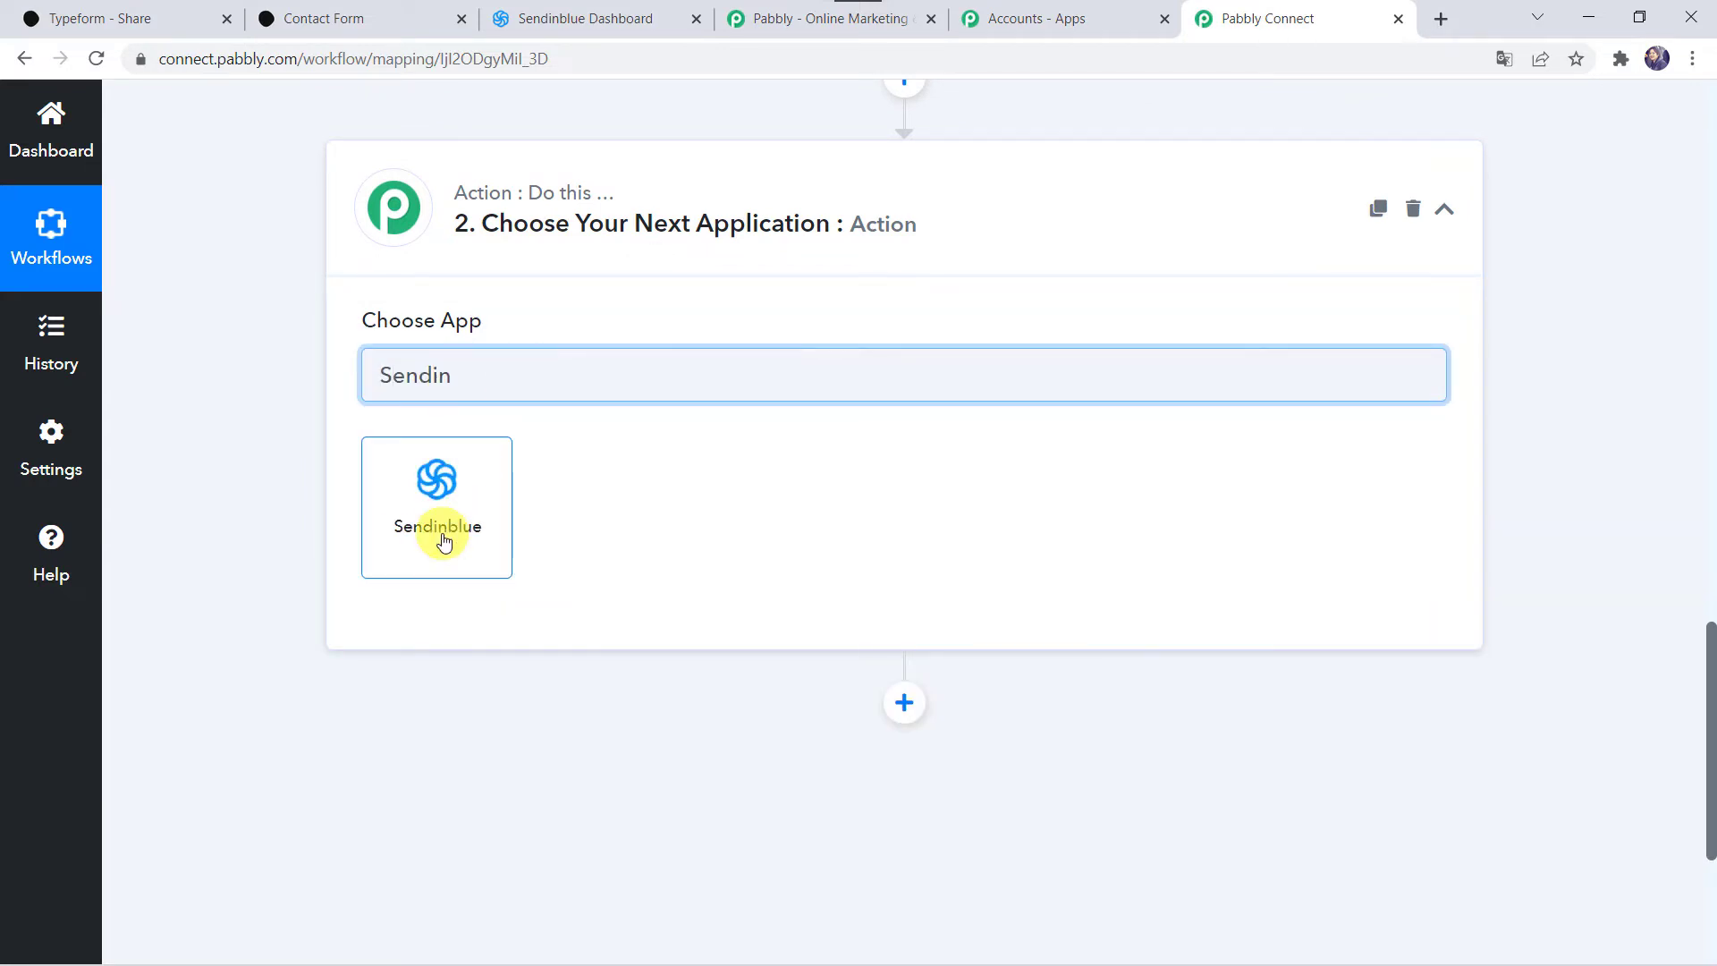
pyautogui.click(443, 542)
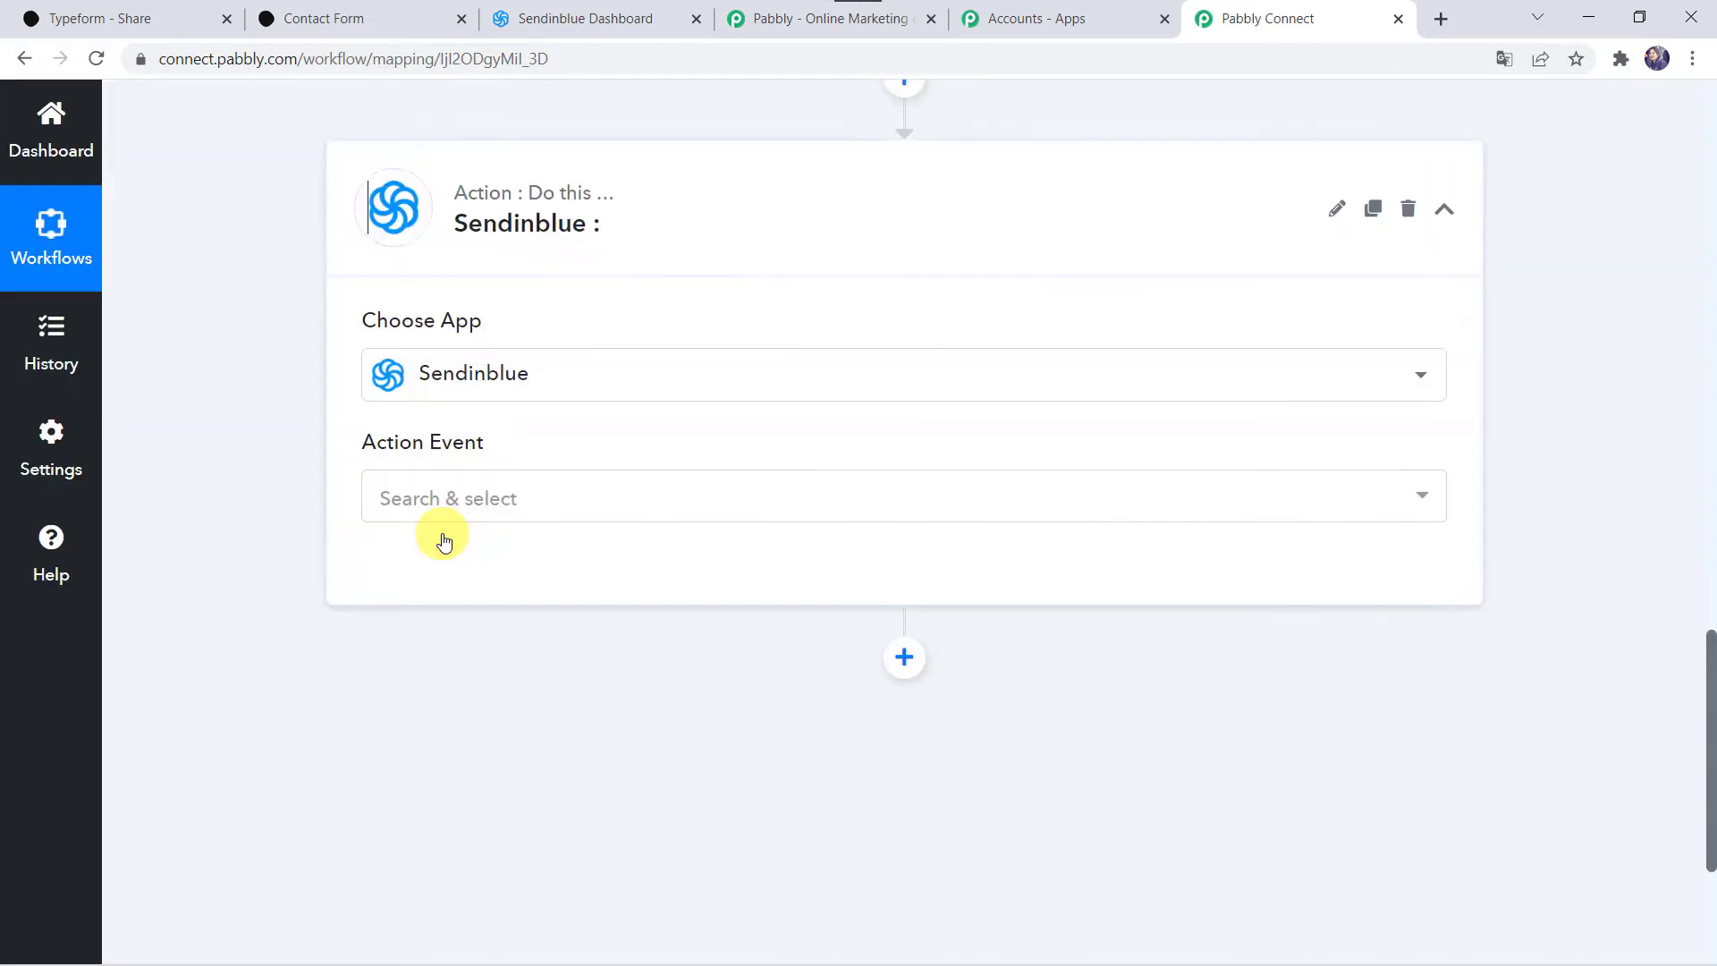
pyautogui.click(427, 501)
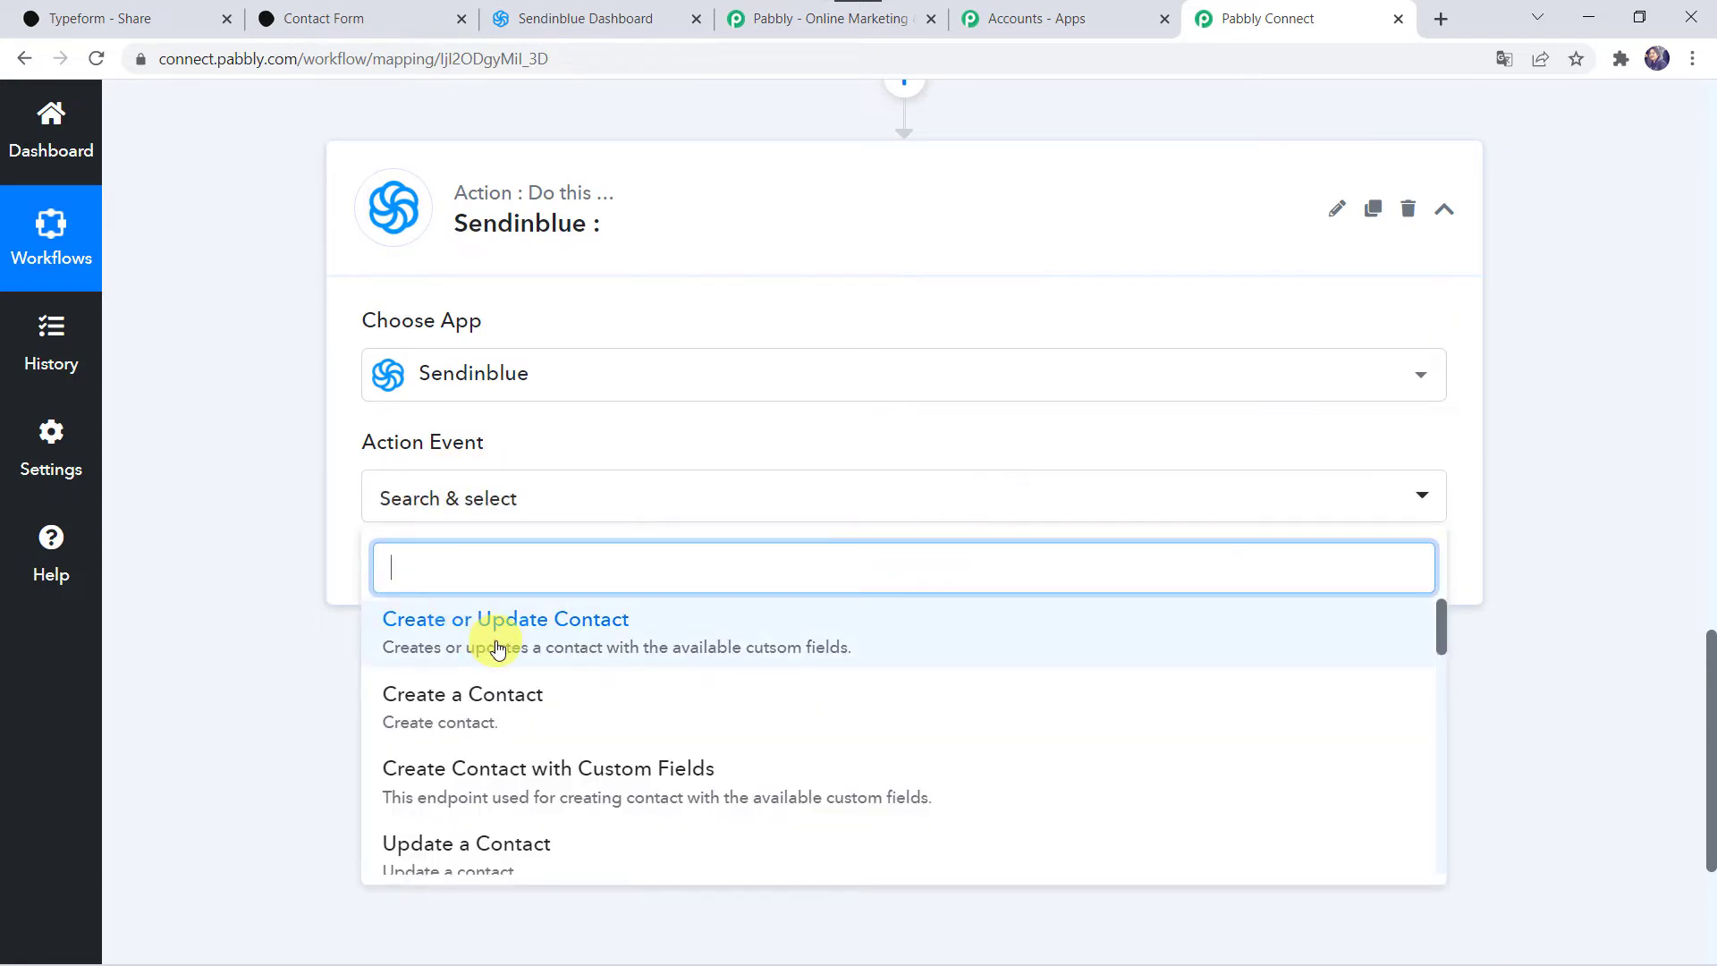
pyautogui.click(498, 649)
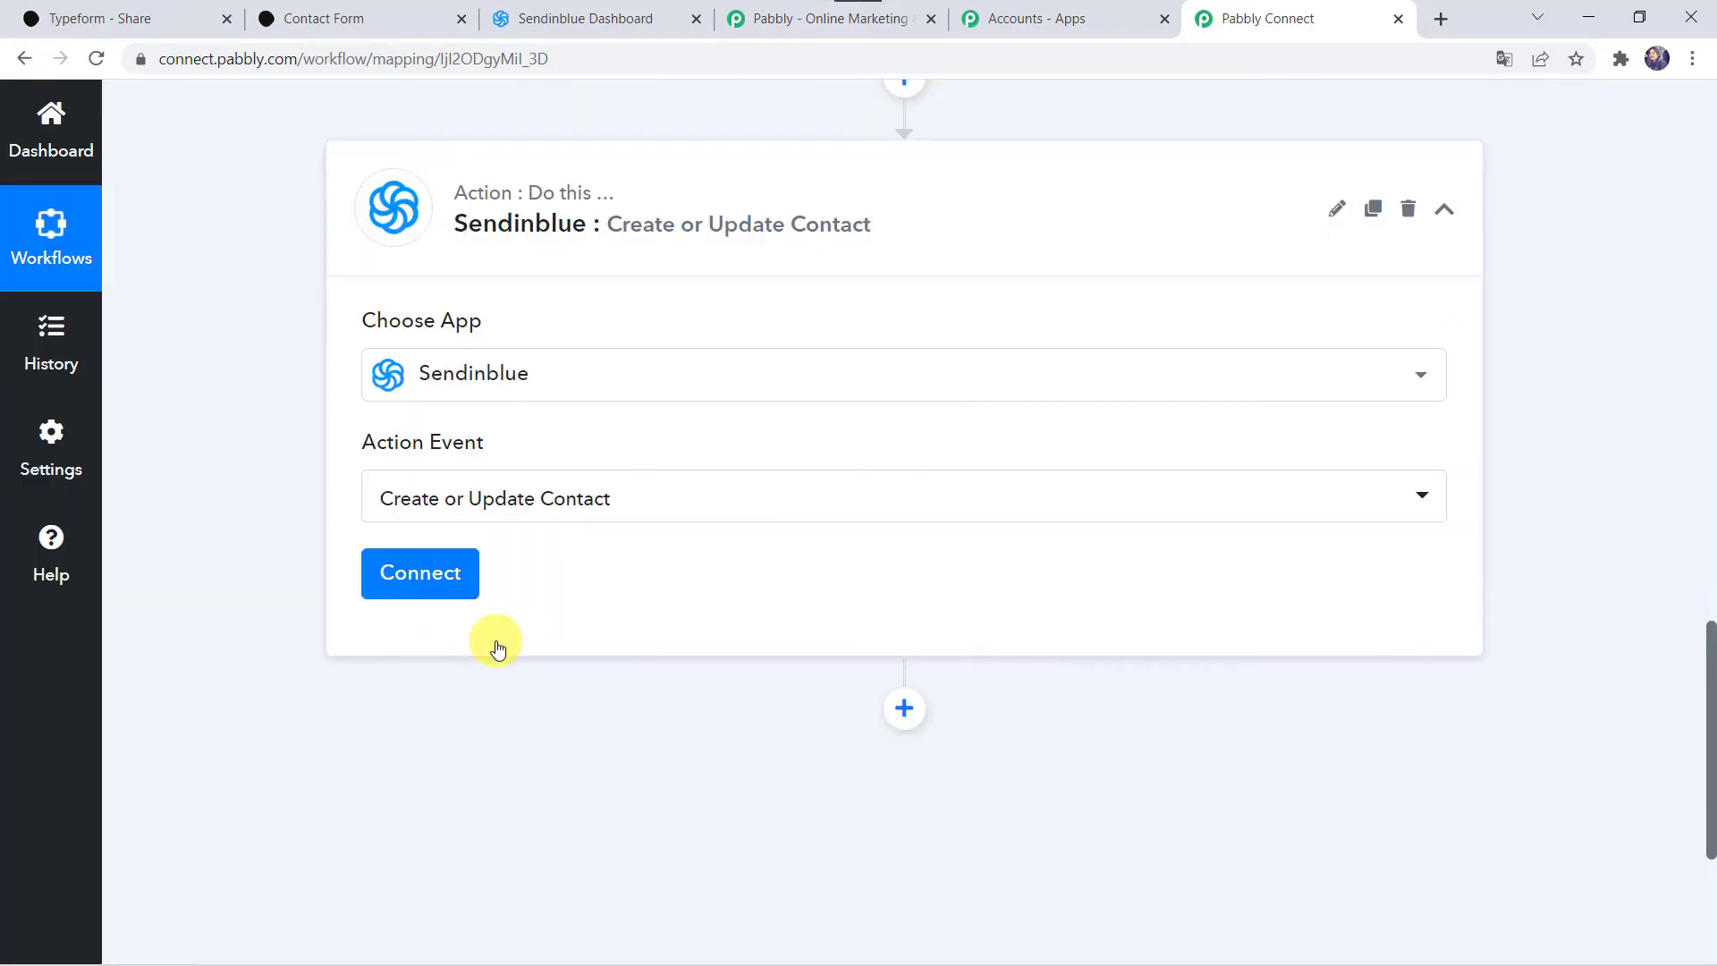
# Step: Add a new Sendinblue connection, then switch to the Sendinblue dashboard
pyautogui.click(453, 572)
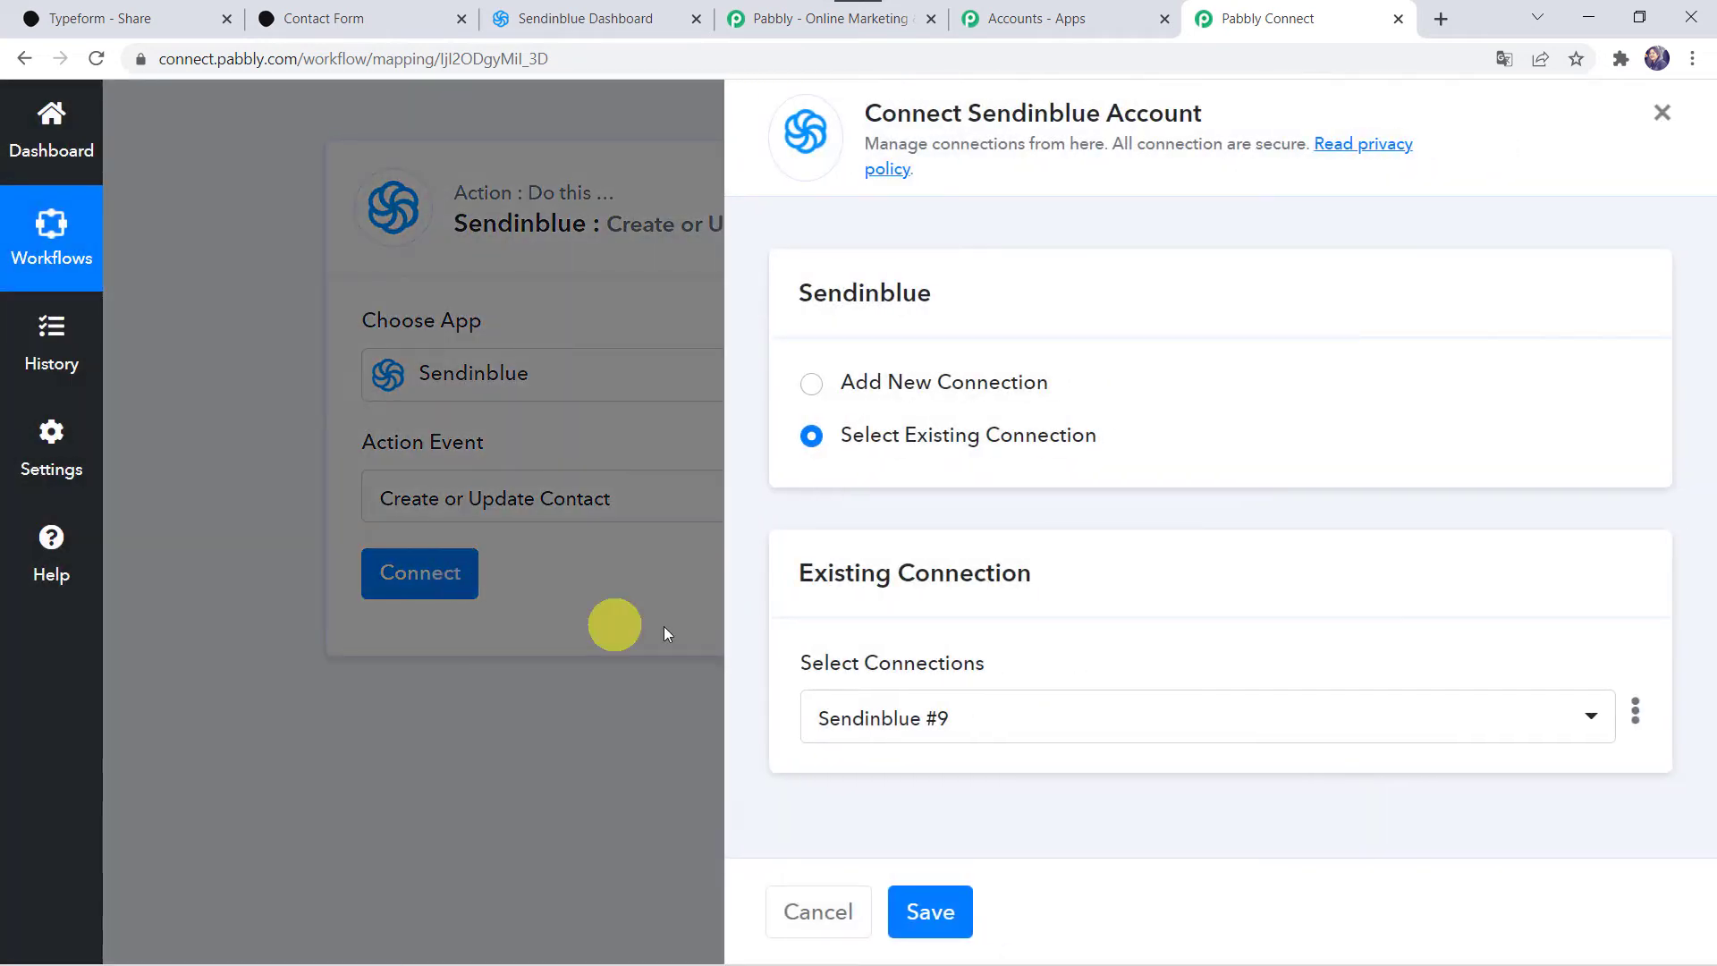
pyautogui.click(899, 395)
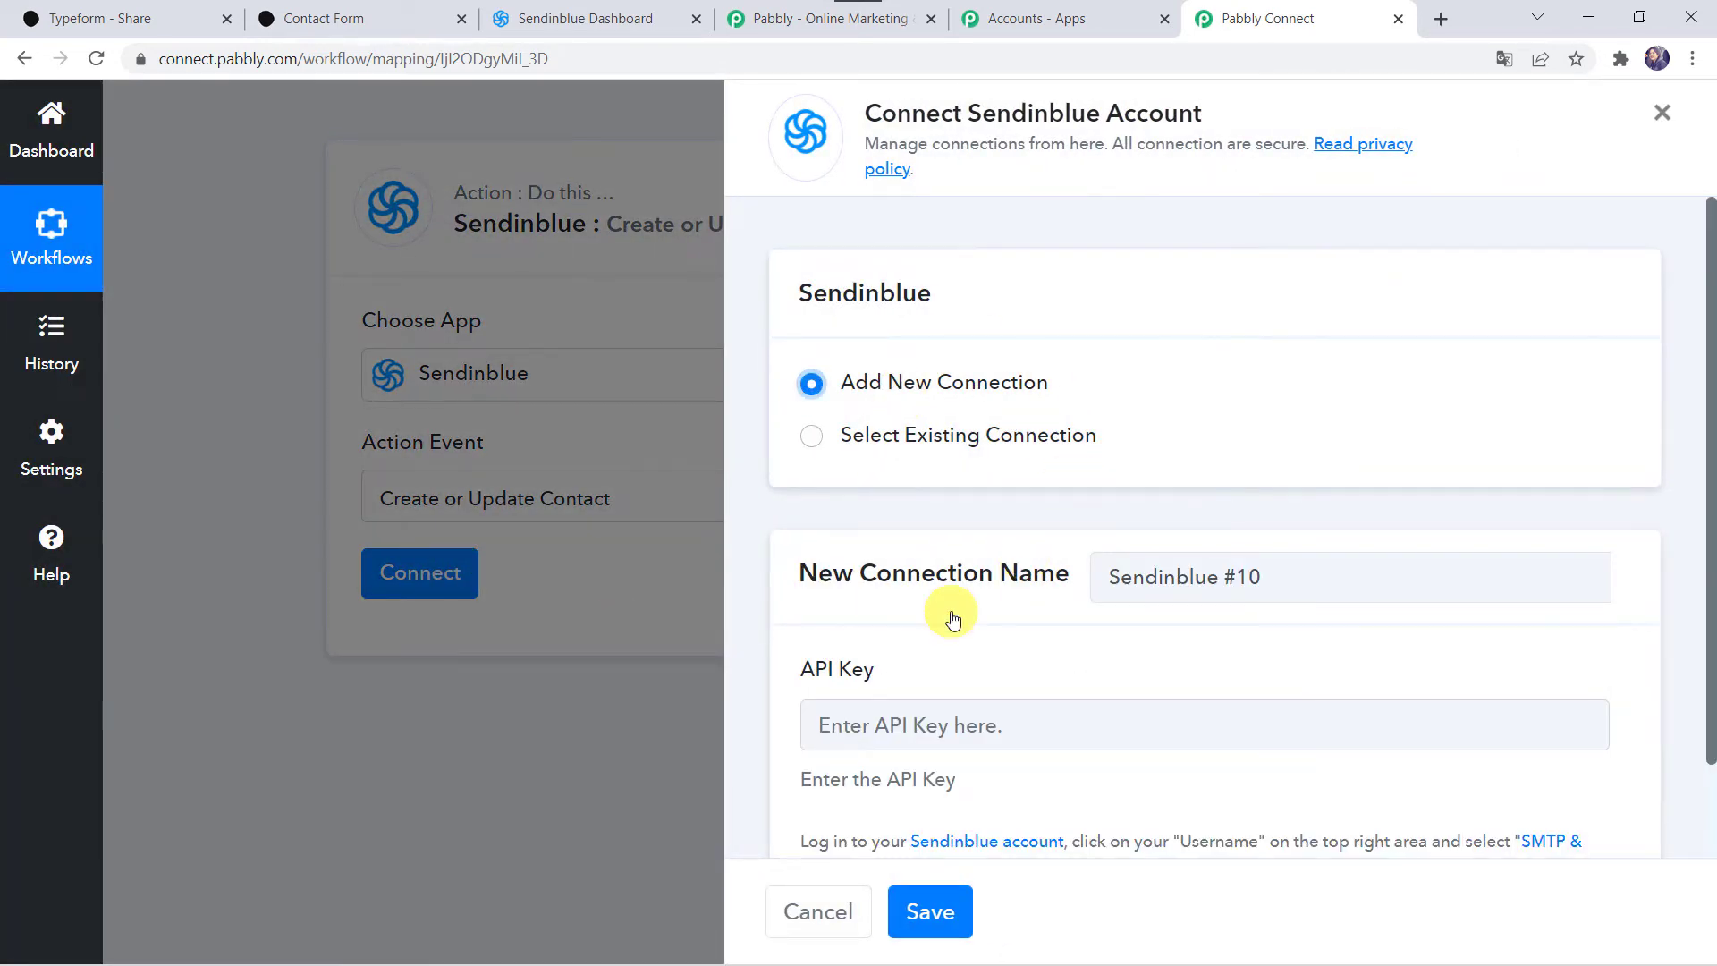
pyautogui.scroll(-1, 950, 613)
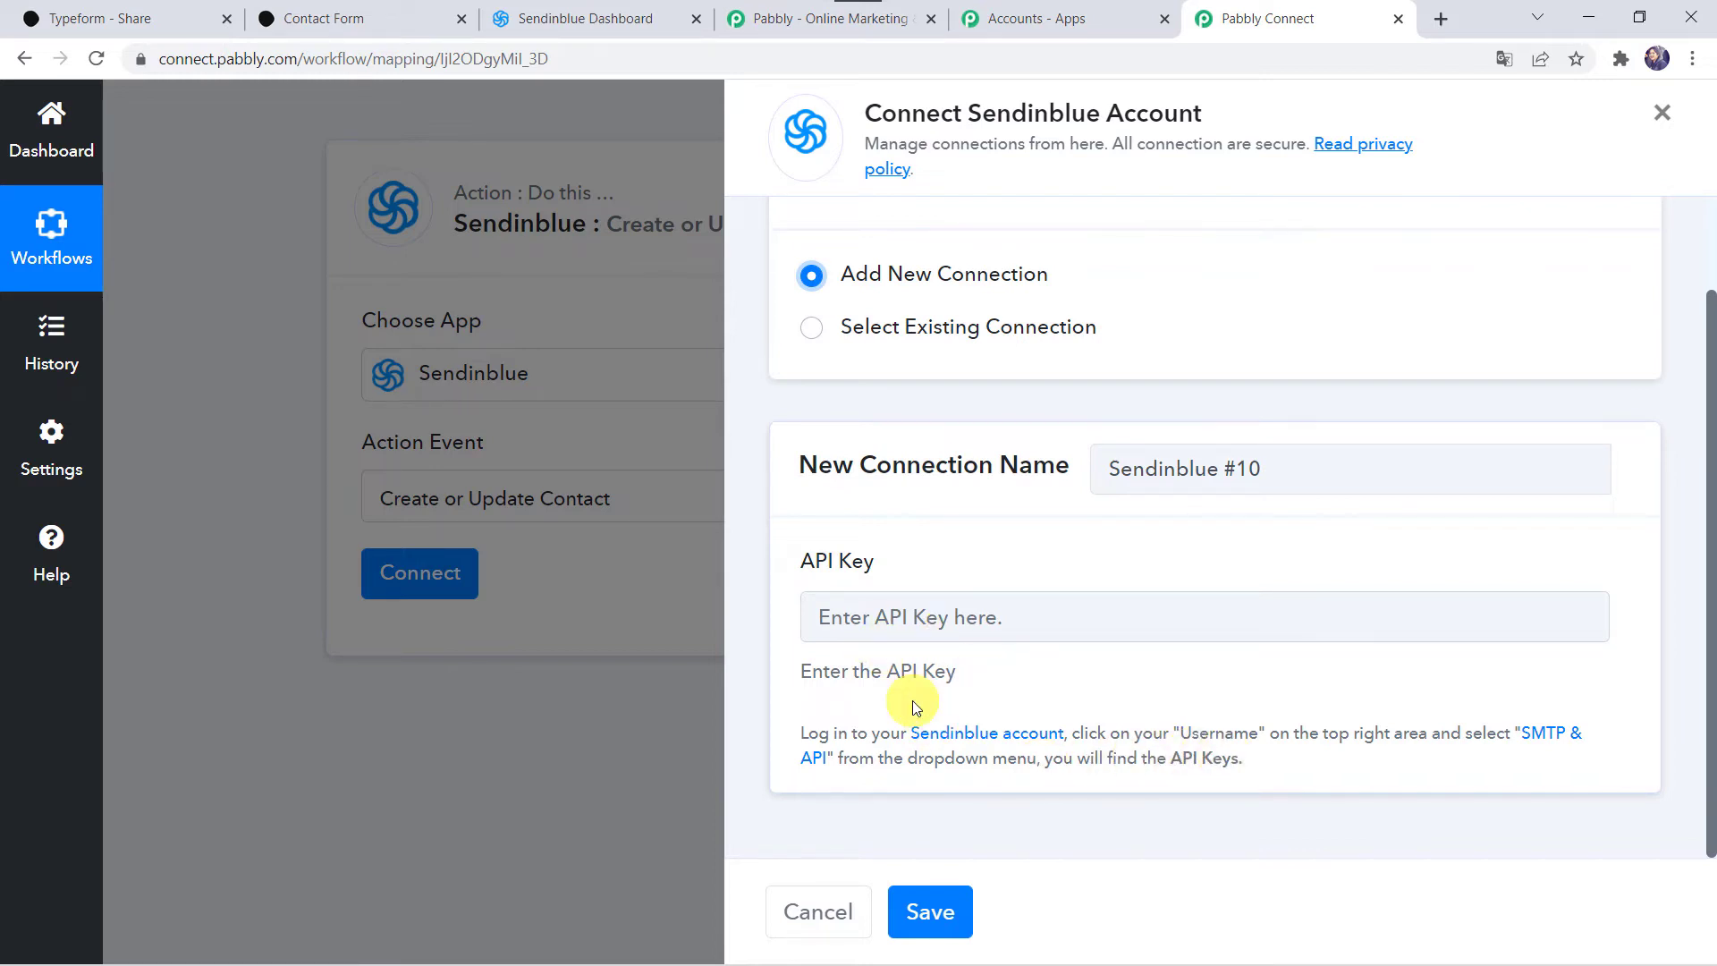
pyautogui.click(562, 17)
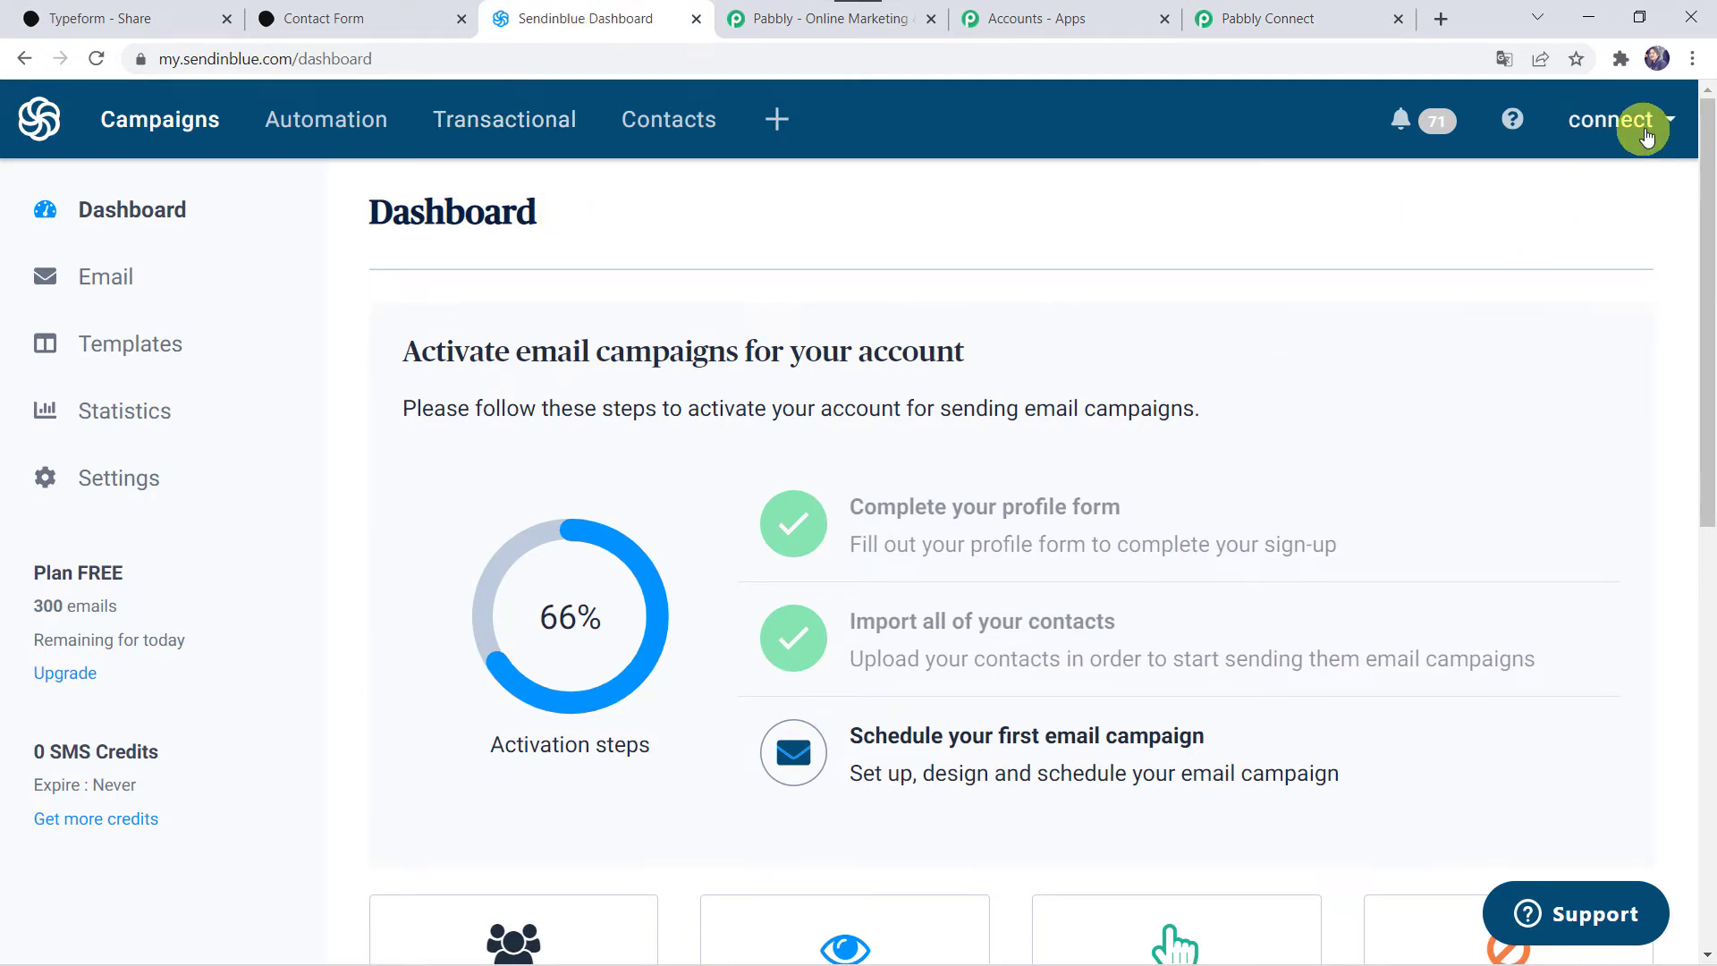
# Step: In SMTP & API settings, generate a new API key named 'Typeform' and copy it
pyautogui.click(1646, 132)
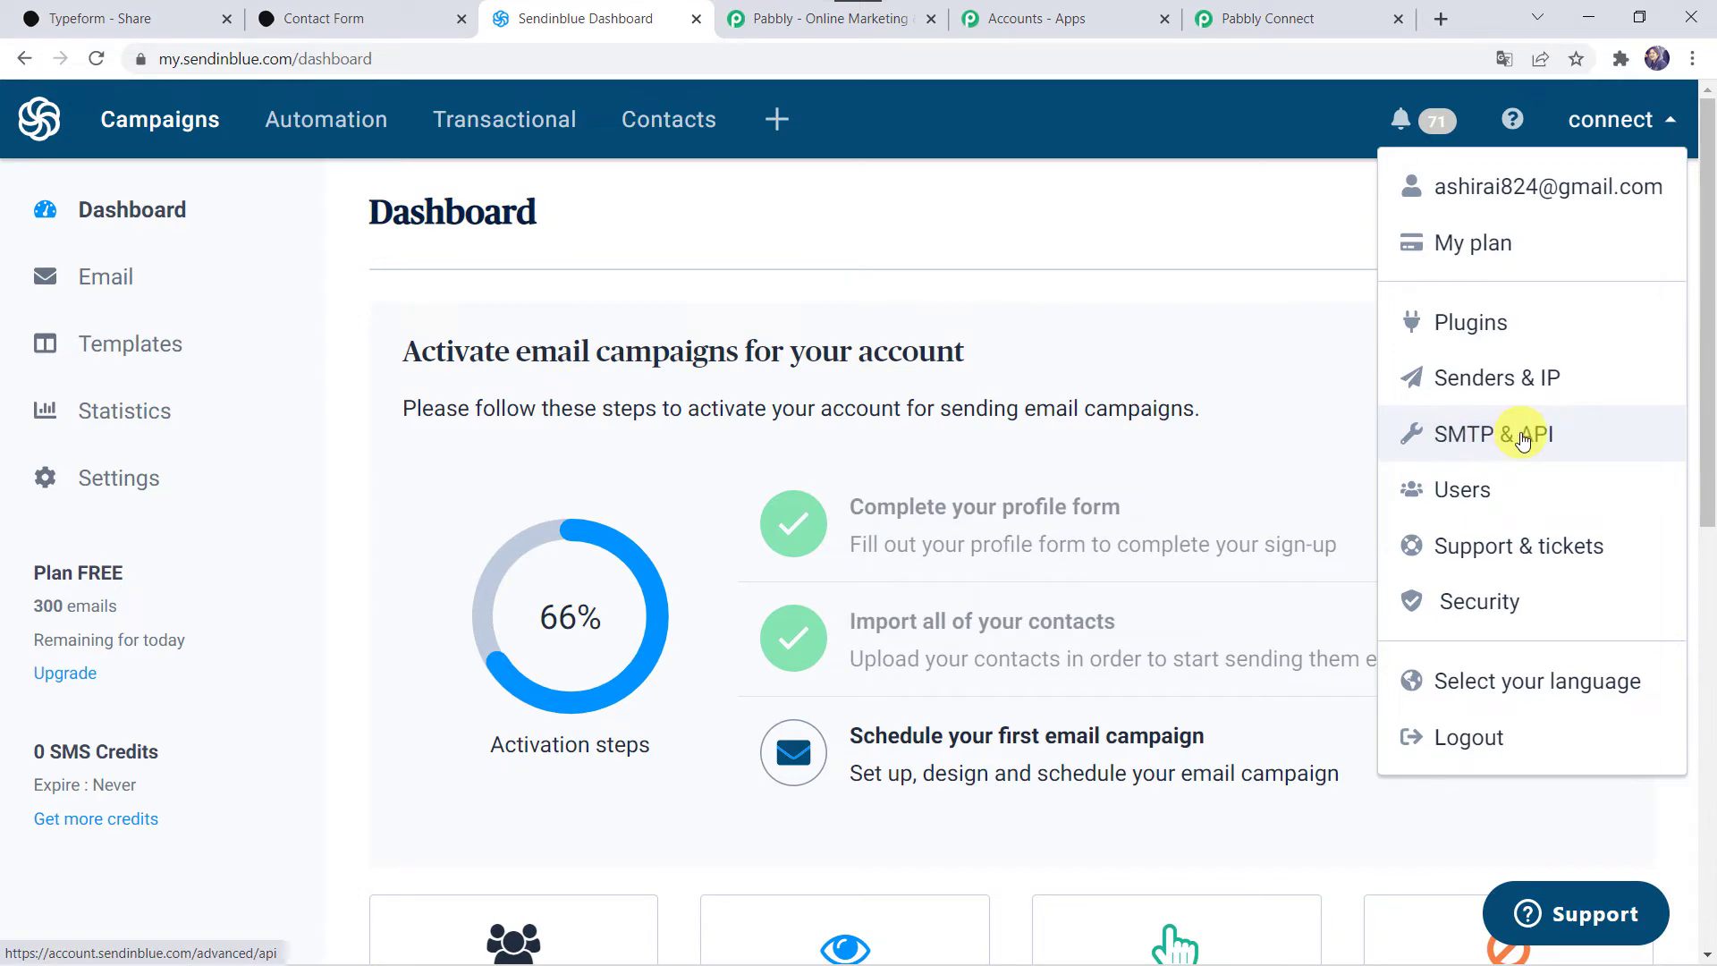
pyautogui.click(1531, 444)
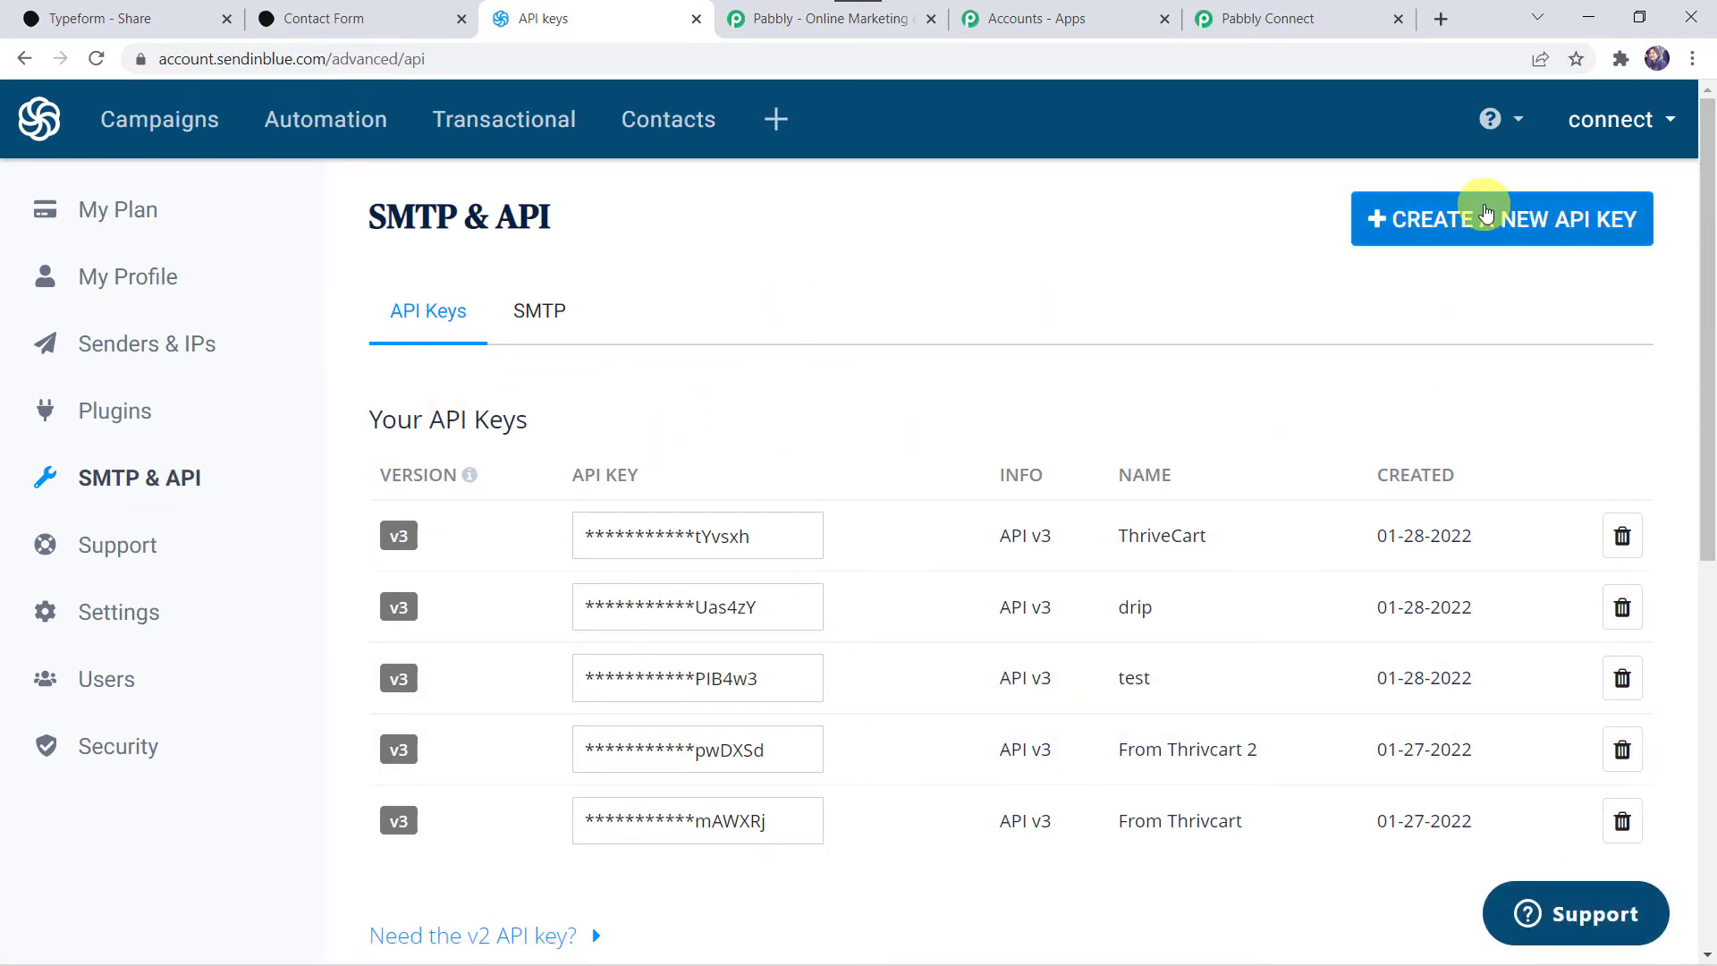
pyautogui.click(1525, 219)
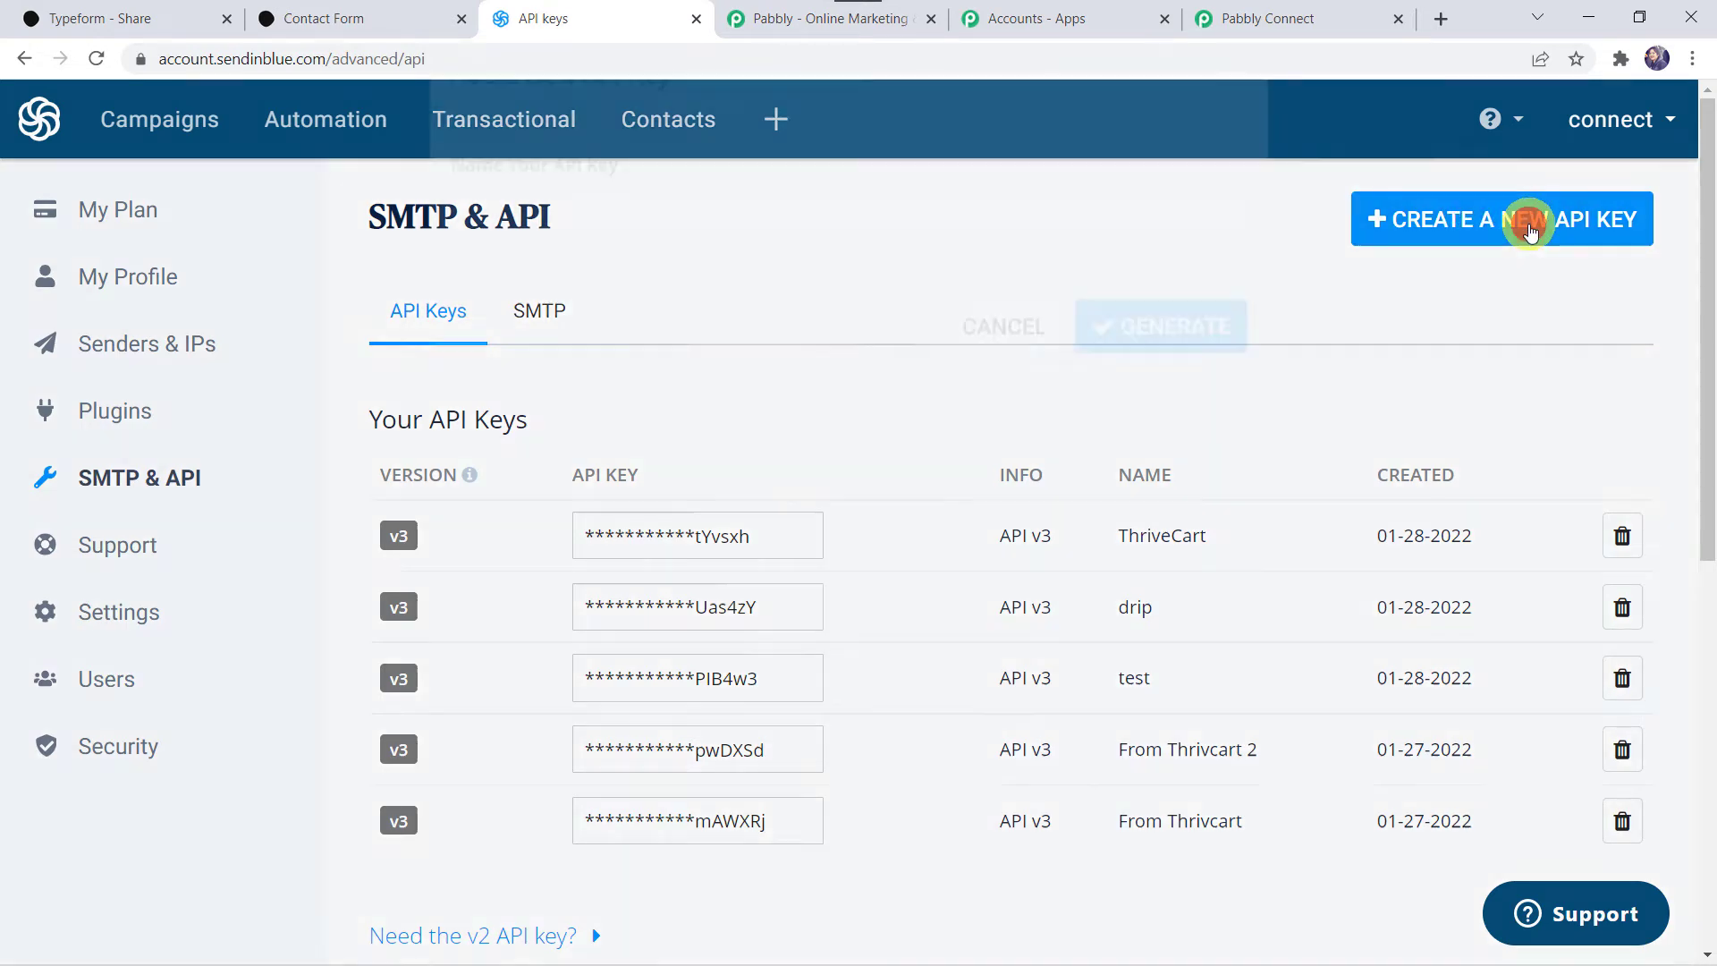
pyautogui.click(836, 300)
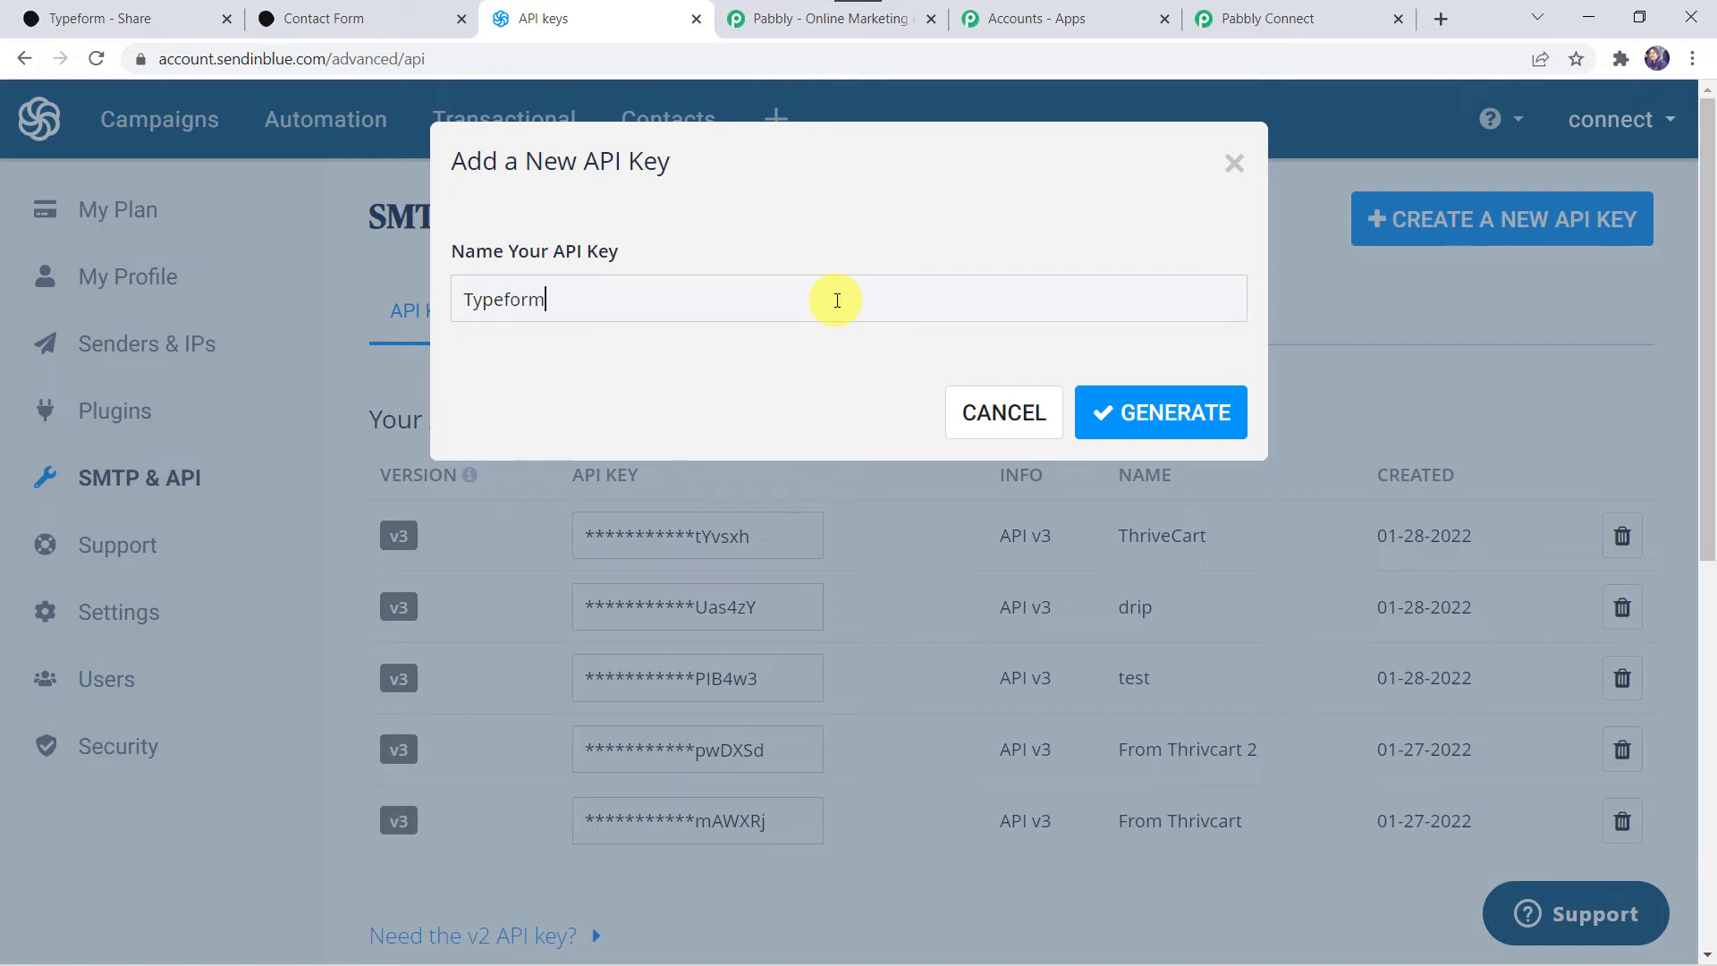
pyautogui.click(1164, 414)
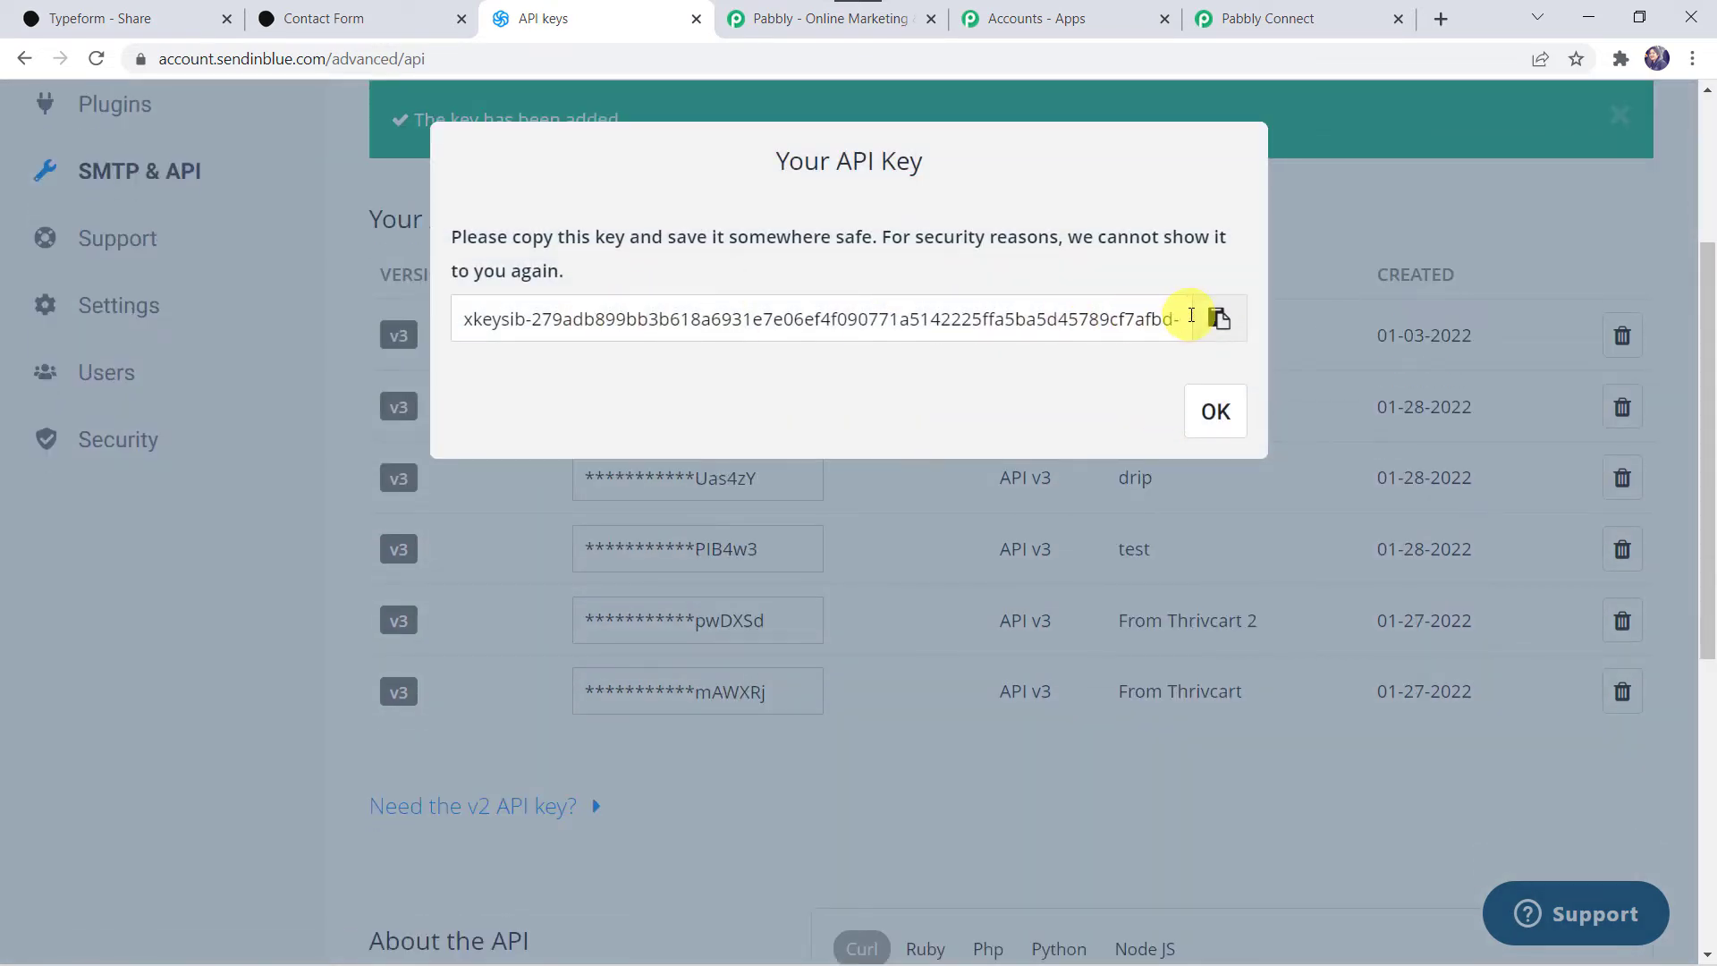
pyautogui.click(1219, 318)
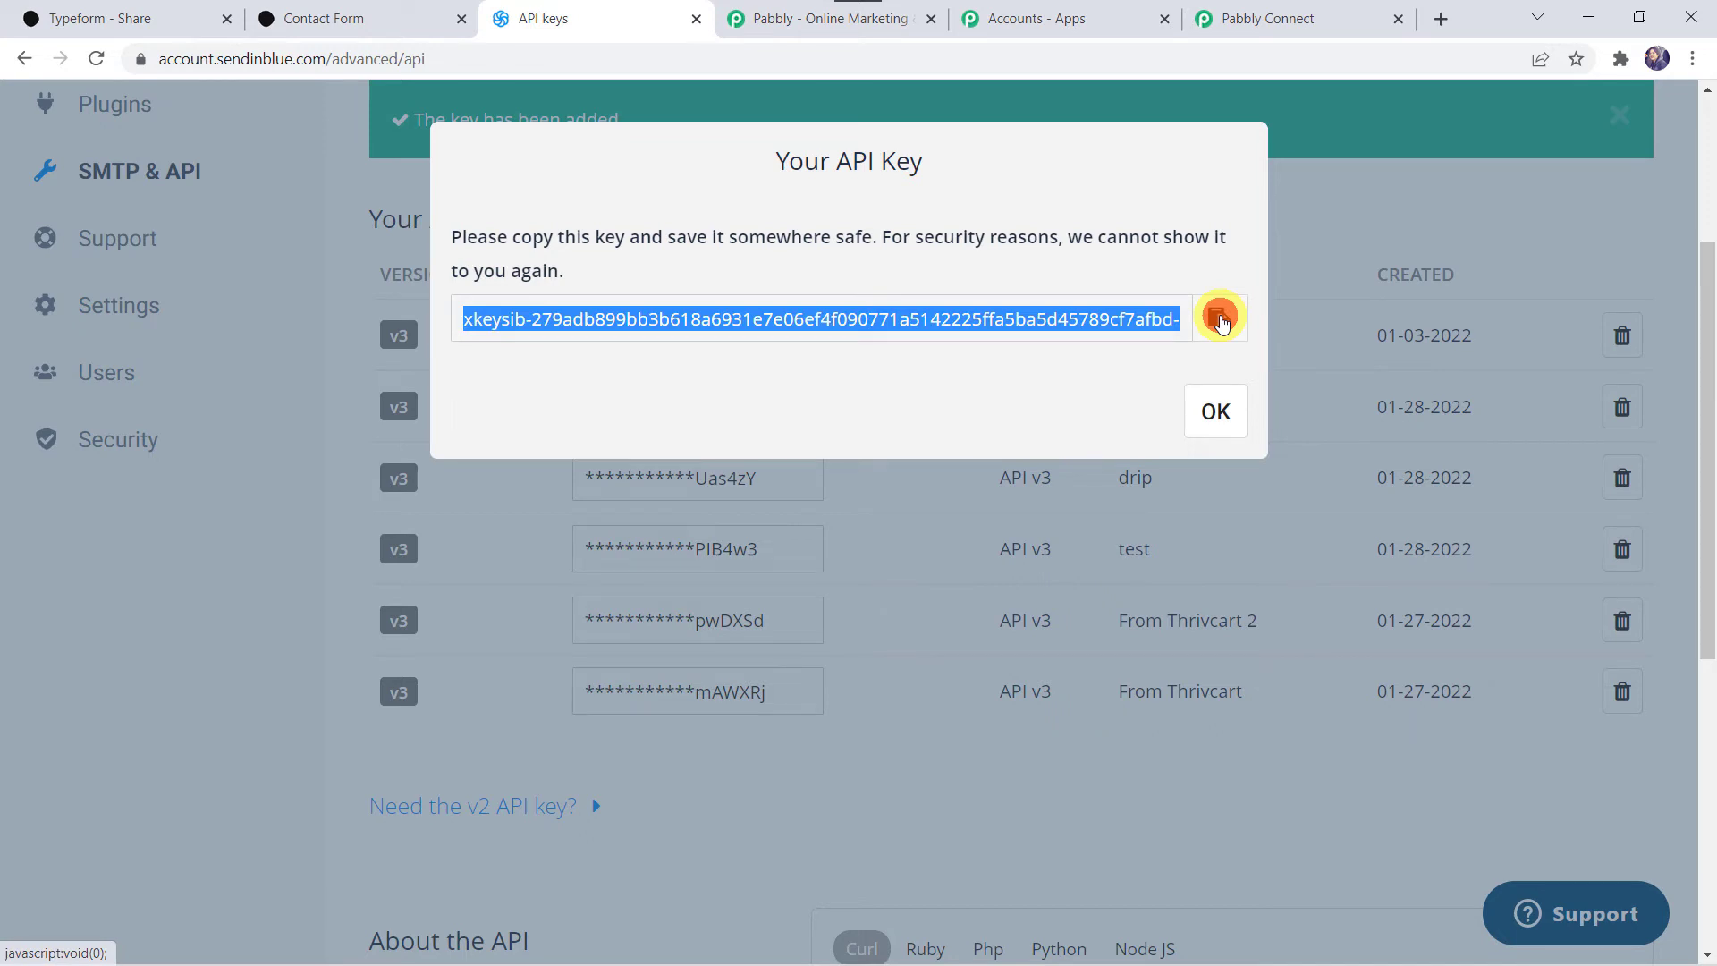
pyautogui.click(1208, 408)
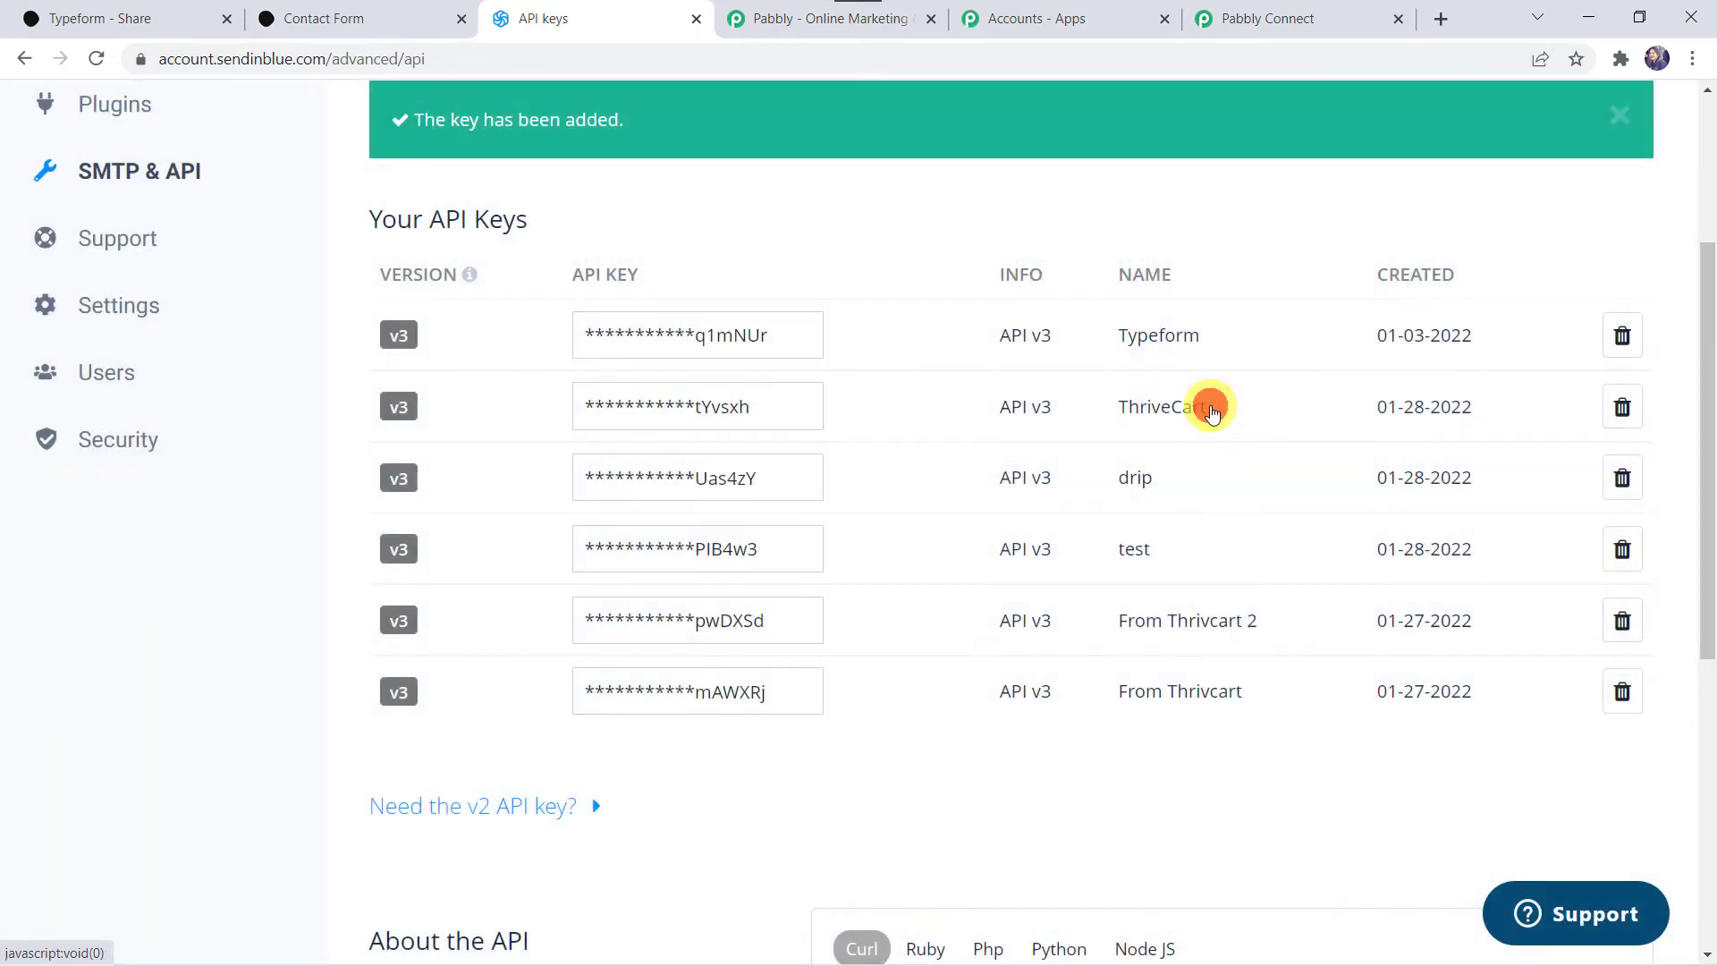
# Step: Back in Pabbly Connect, bring up the paste menu in the API Key field
pyautogui.click(1322, 13)
pyautogui.click(894, 619)
pyautogui.rightClick(894, 619)
# Step: Paste the Sendinblue API key and save the new connection
pyautogui.click(981, 426)
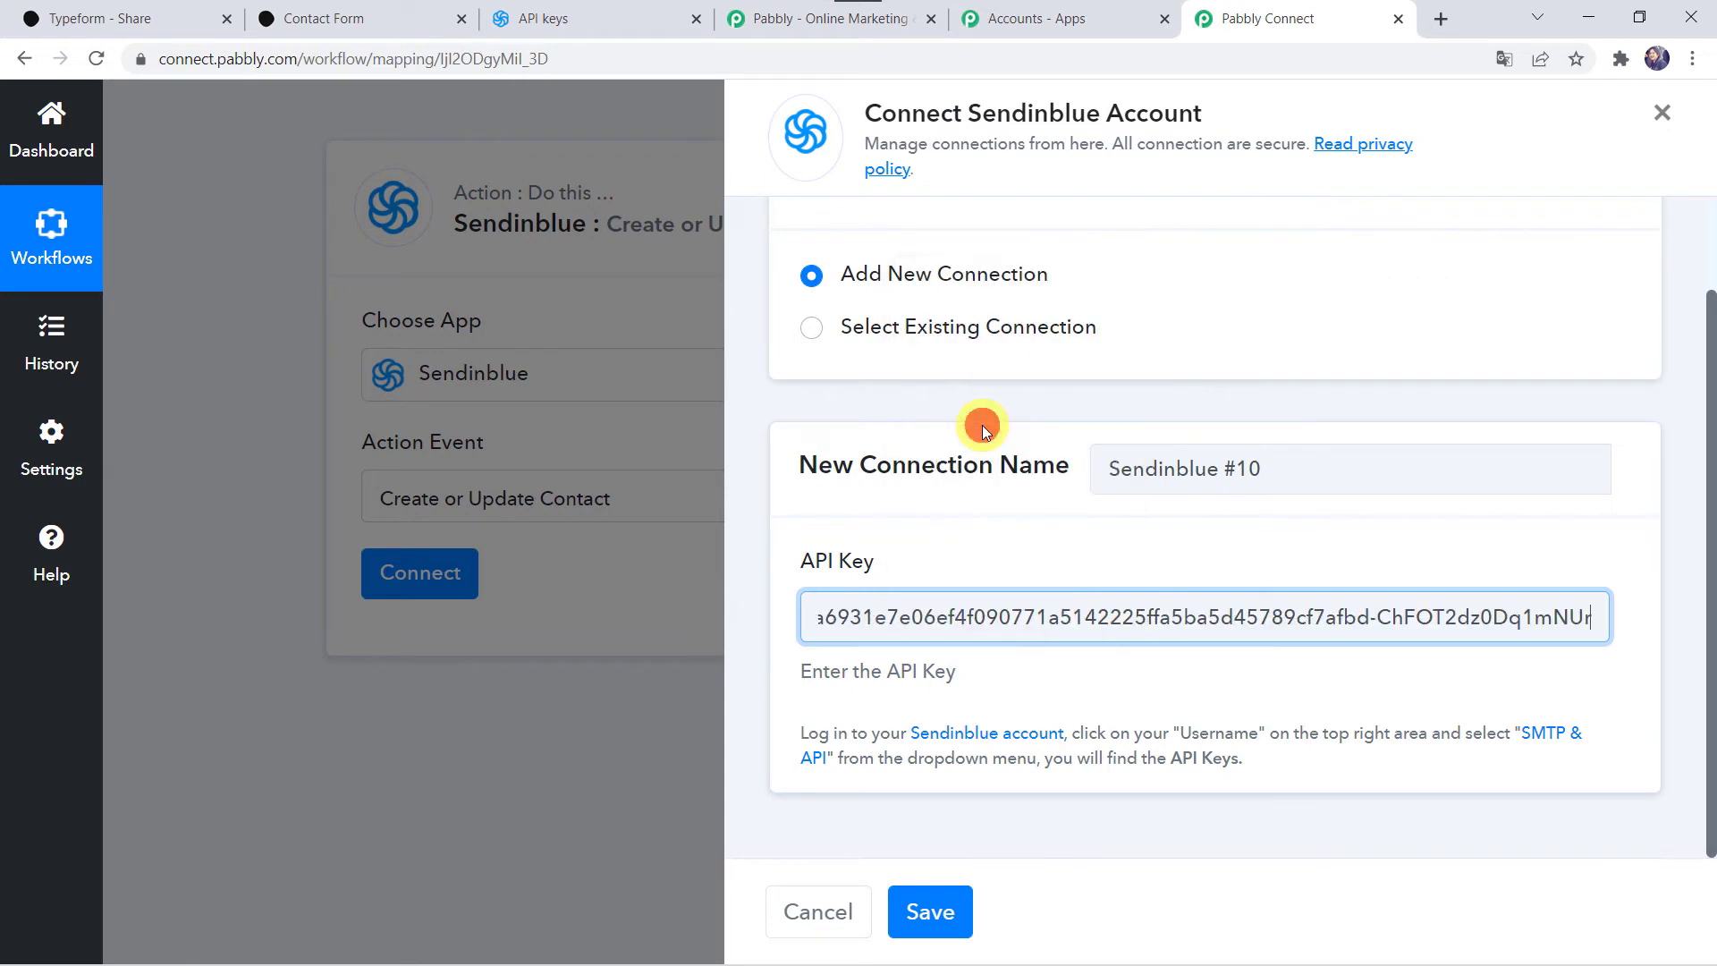
pyautogui.click(914, 910)
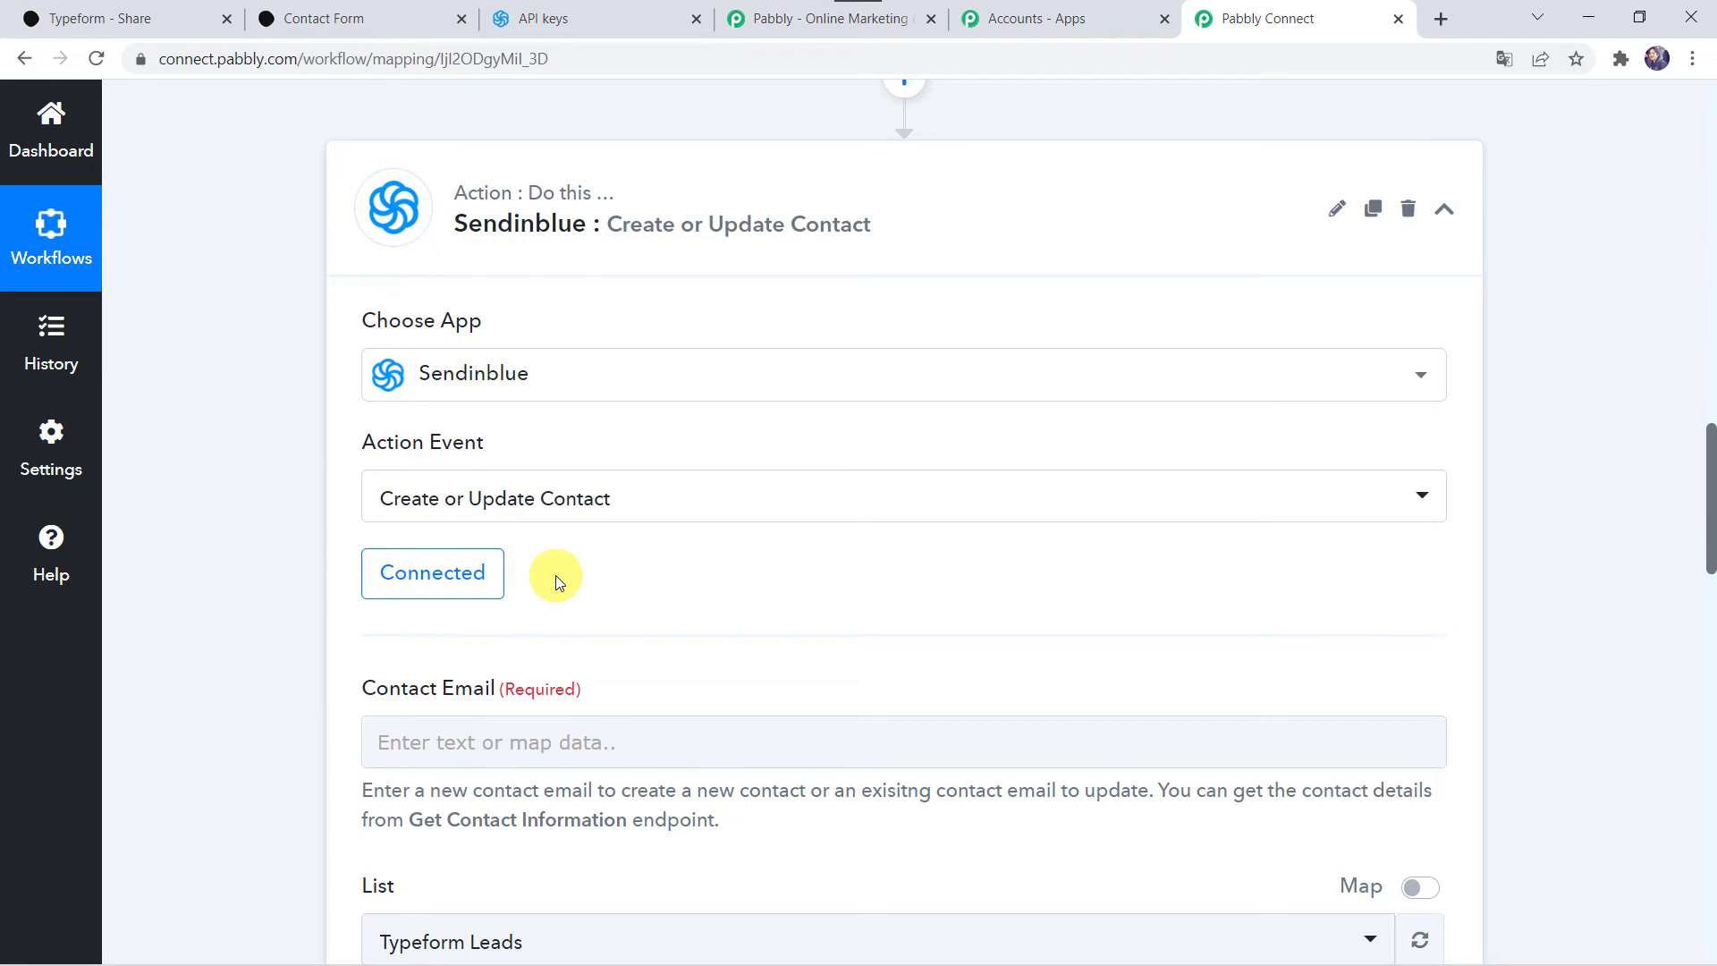
pyautogui.scroll(-3, 555, 582)
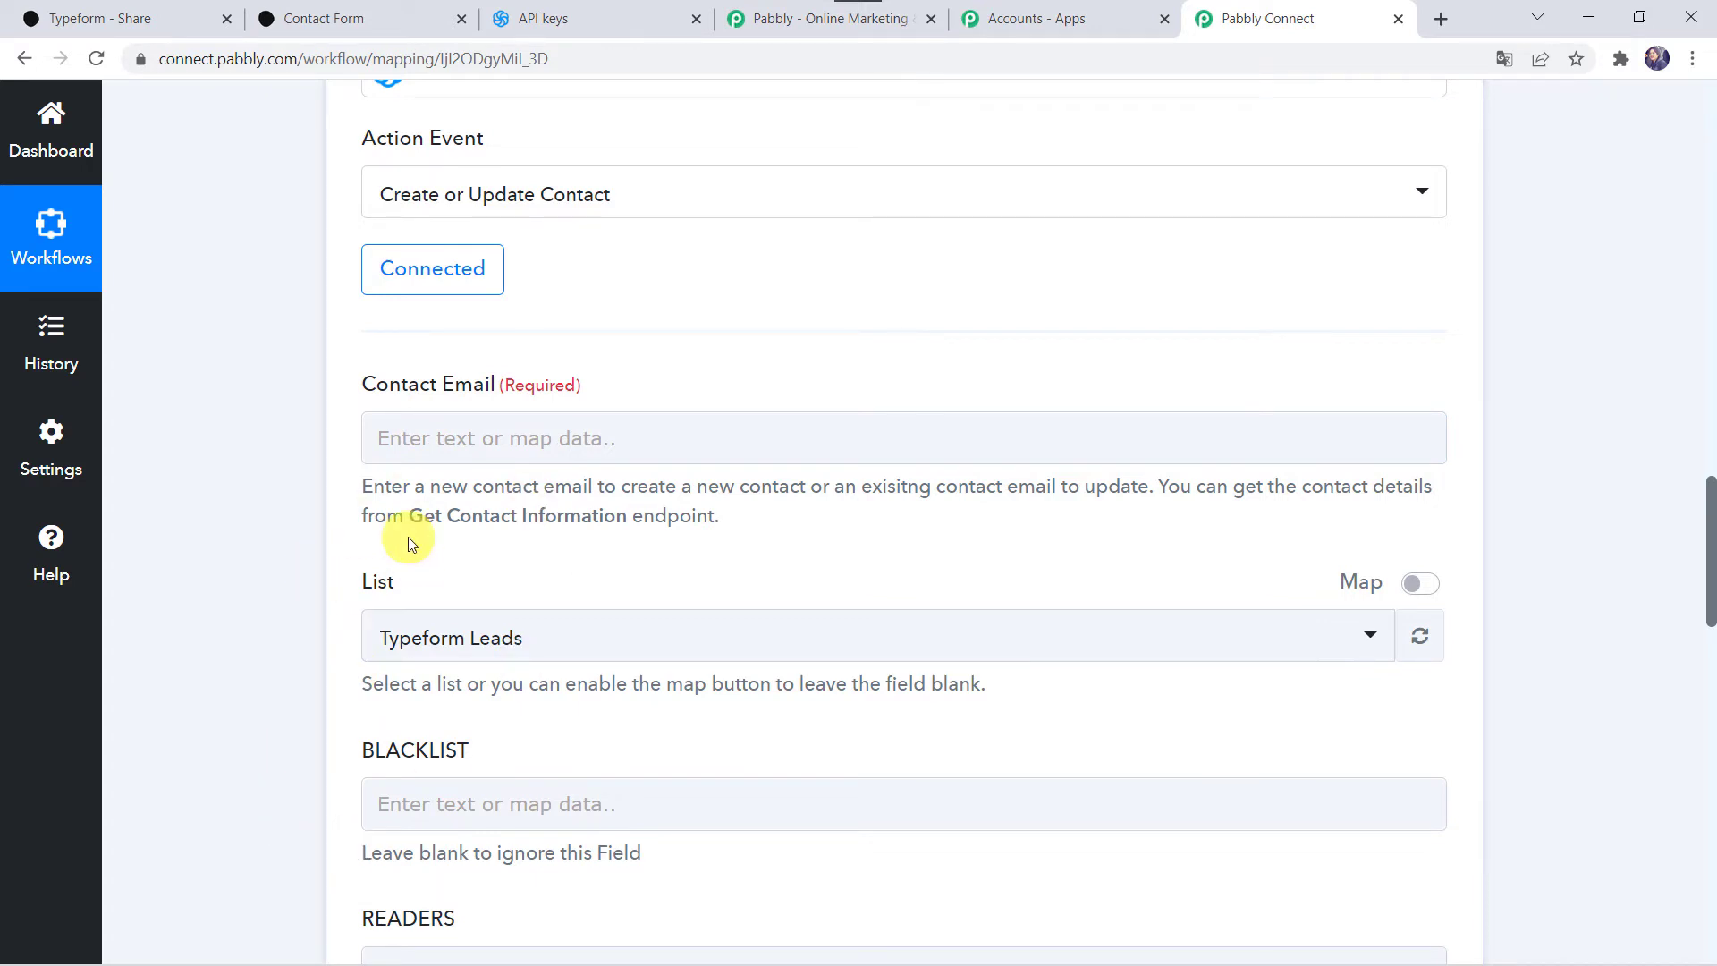
pyautogui.scroll(9, 407, 536)
pyautogui.scroll(5, 407, 536)
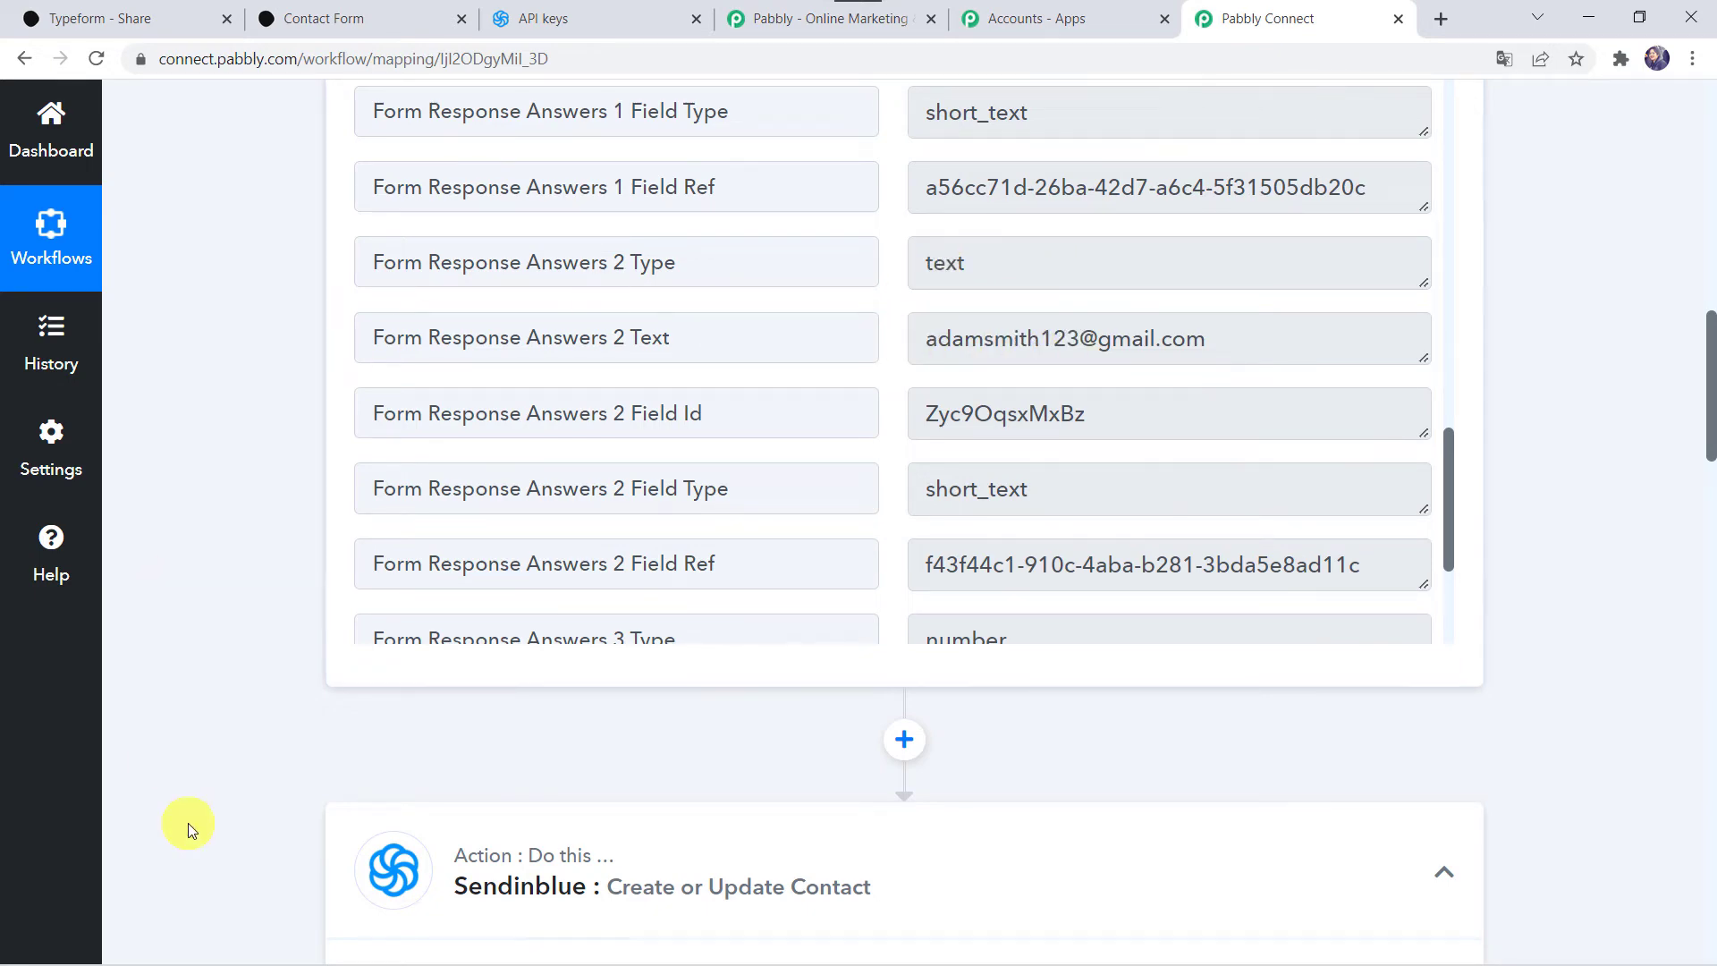
pyautogui.scroll(-12, 188, 823)
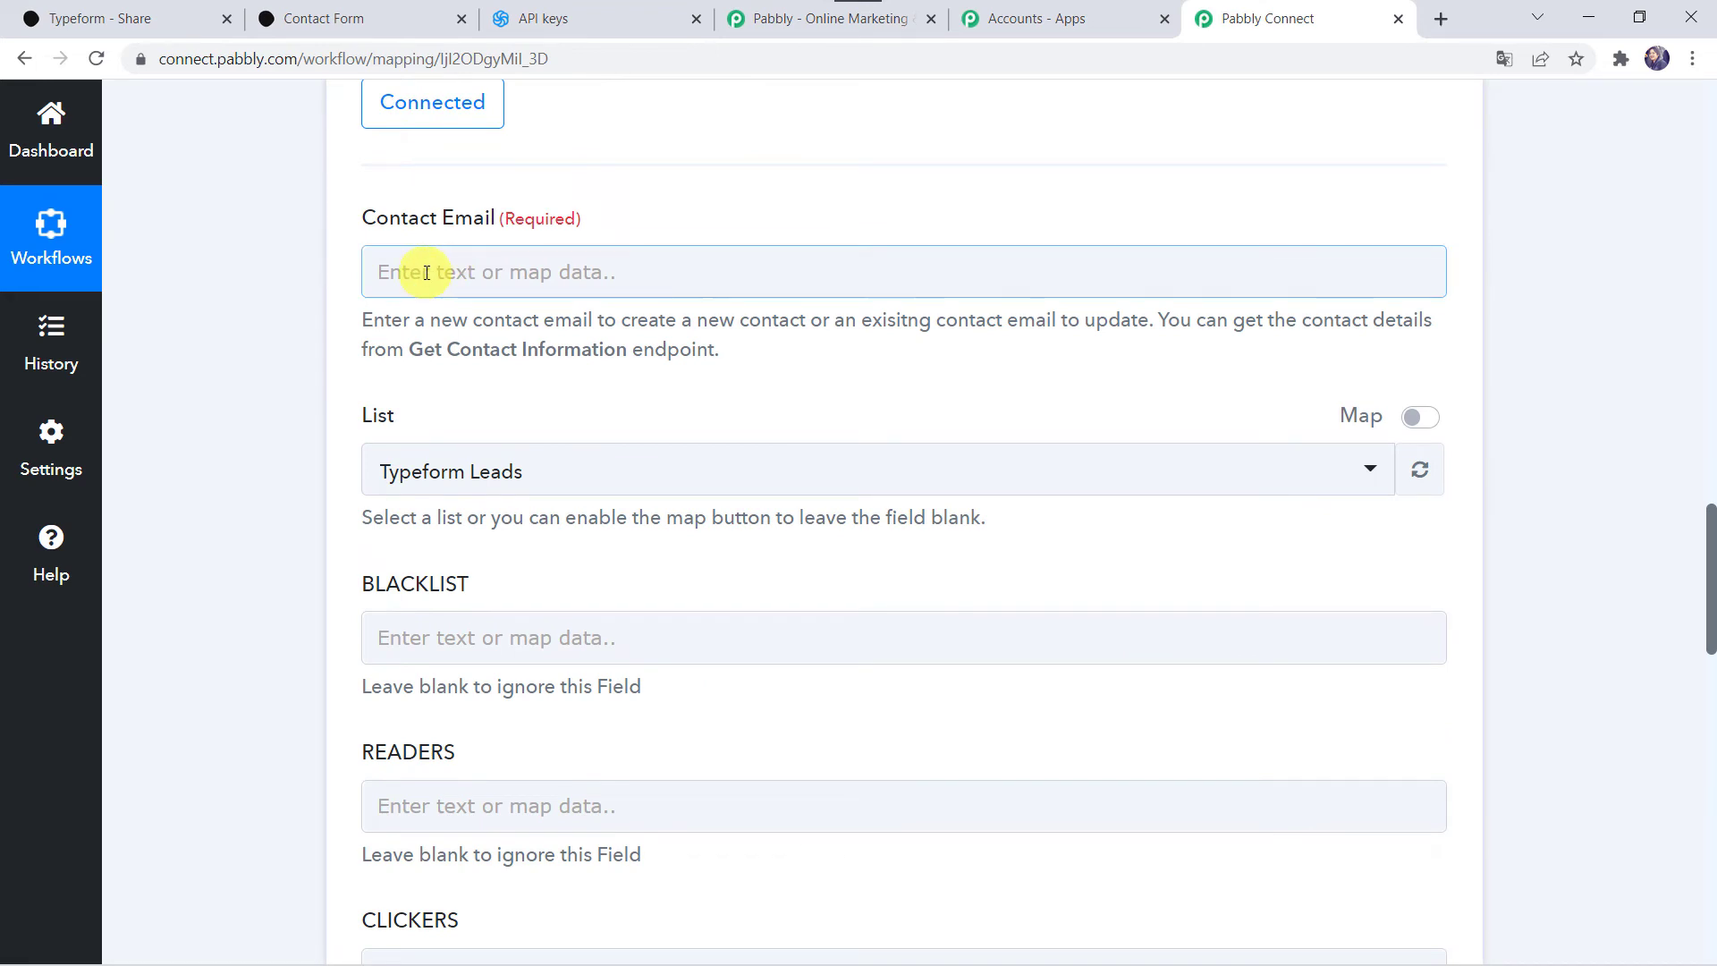
# Step: Map Contact Email to Typeform's Form Response Answers 2 Text, then return to Sendinblue's API keys
pyautogui.click(426, 272)
pyautogui.click(548, 460)
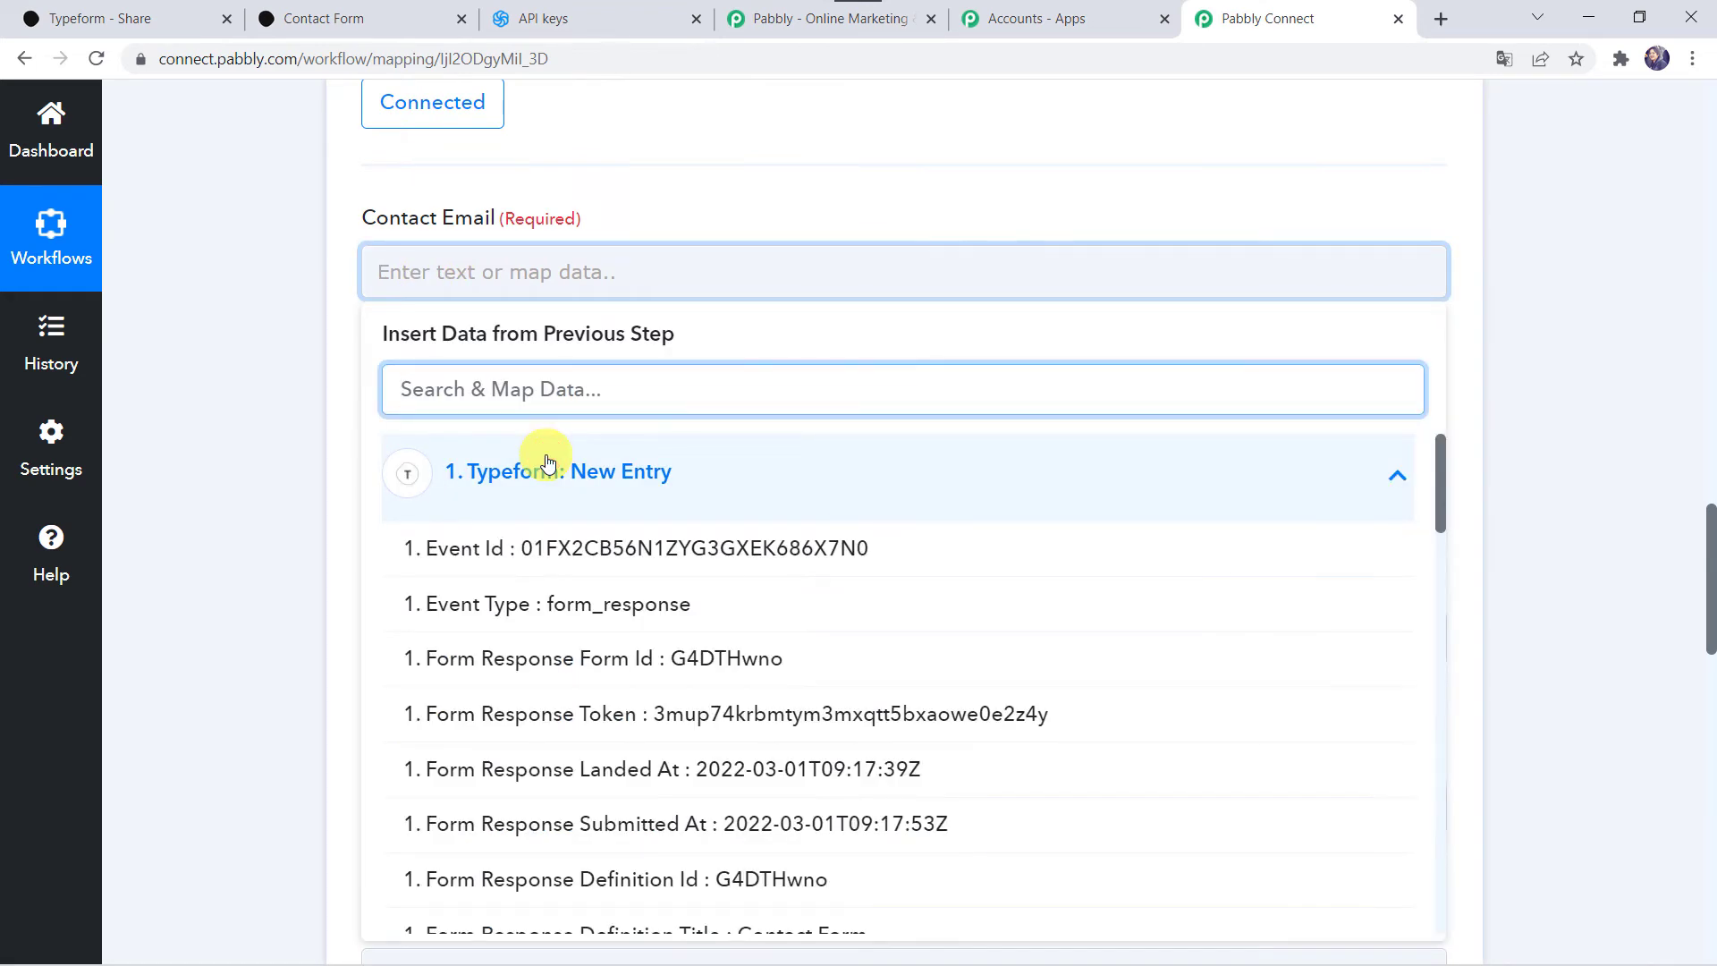
pyautogui.write('@')
pyautogui.click(694, 545)
pyautogui.click(160, 454)
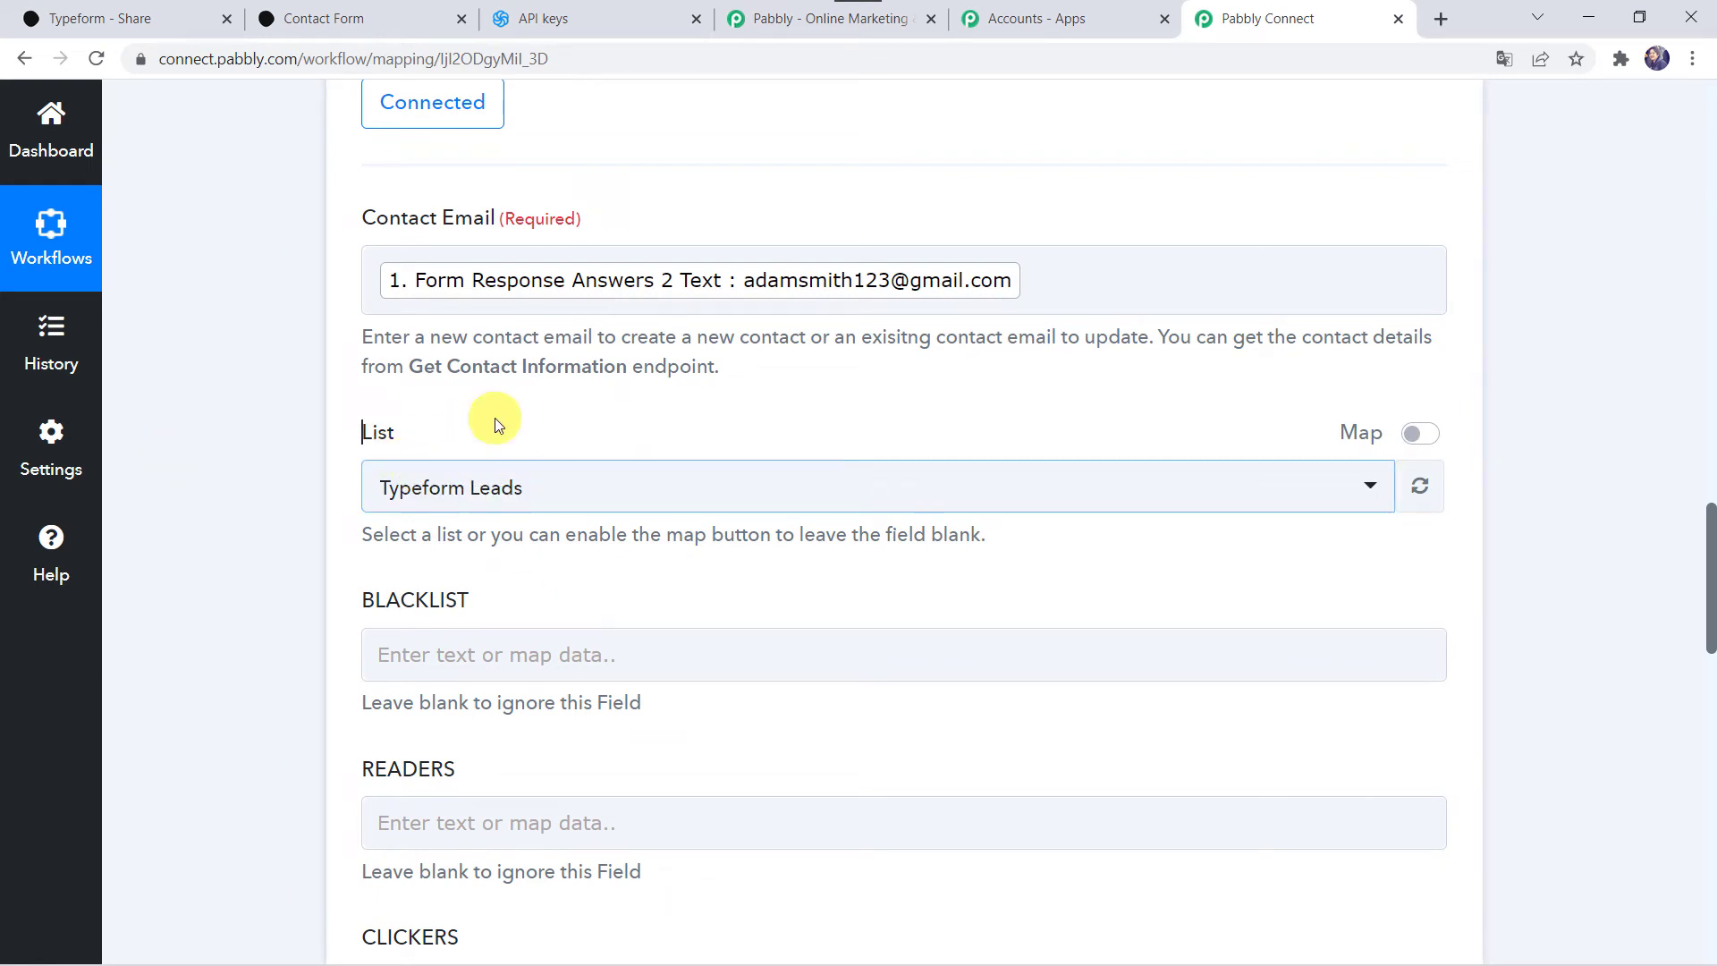
pyautogui.click(603, 18)
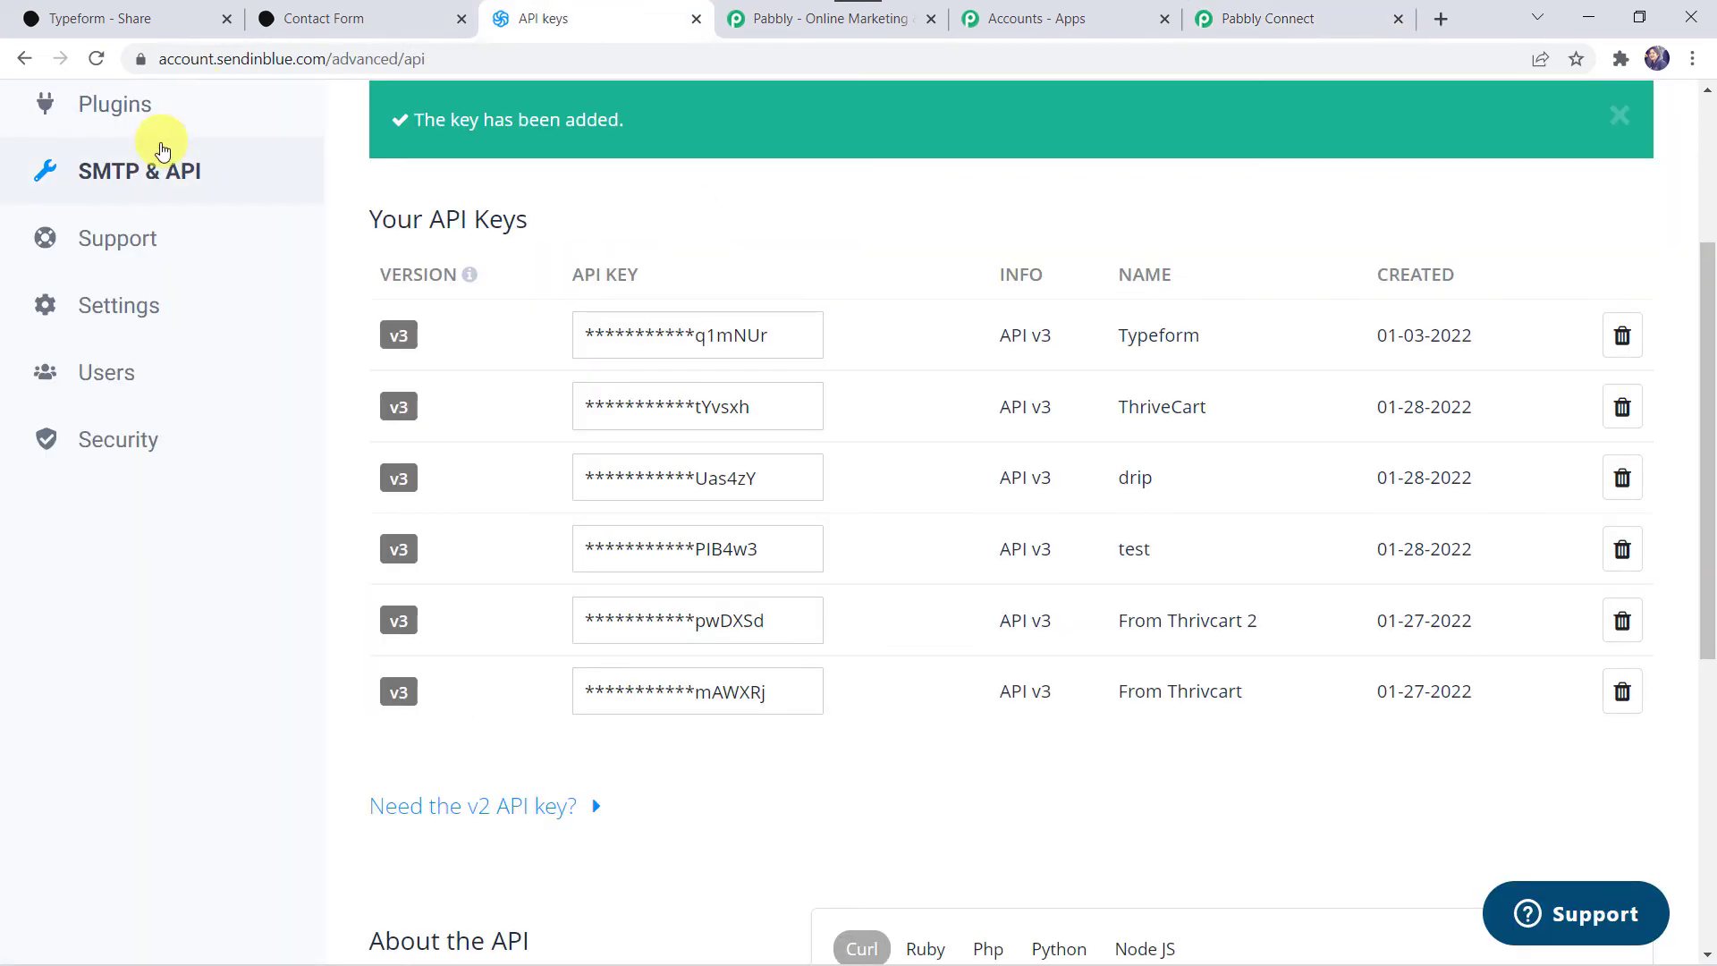
# Step: In Sendinblue Contacts > Lists, open the empty Typeform Leads list (#29) to view its contacts
pyautogui.scroll(3, 153, 142)
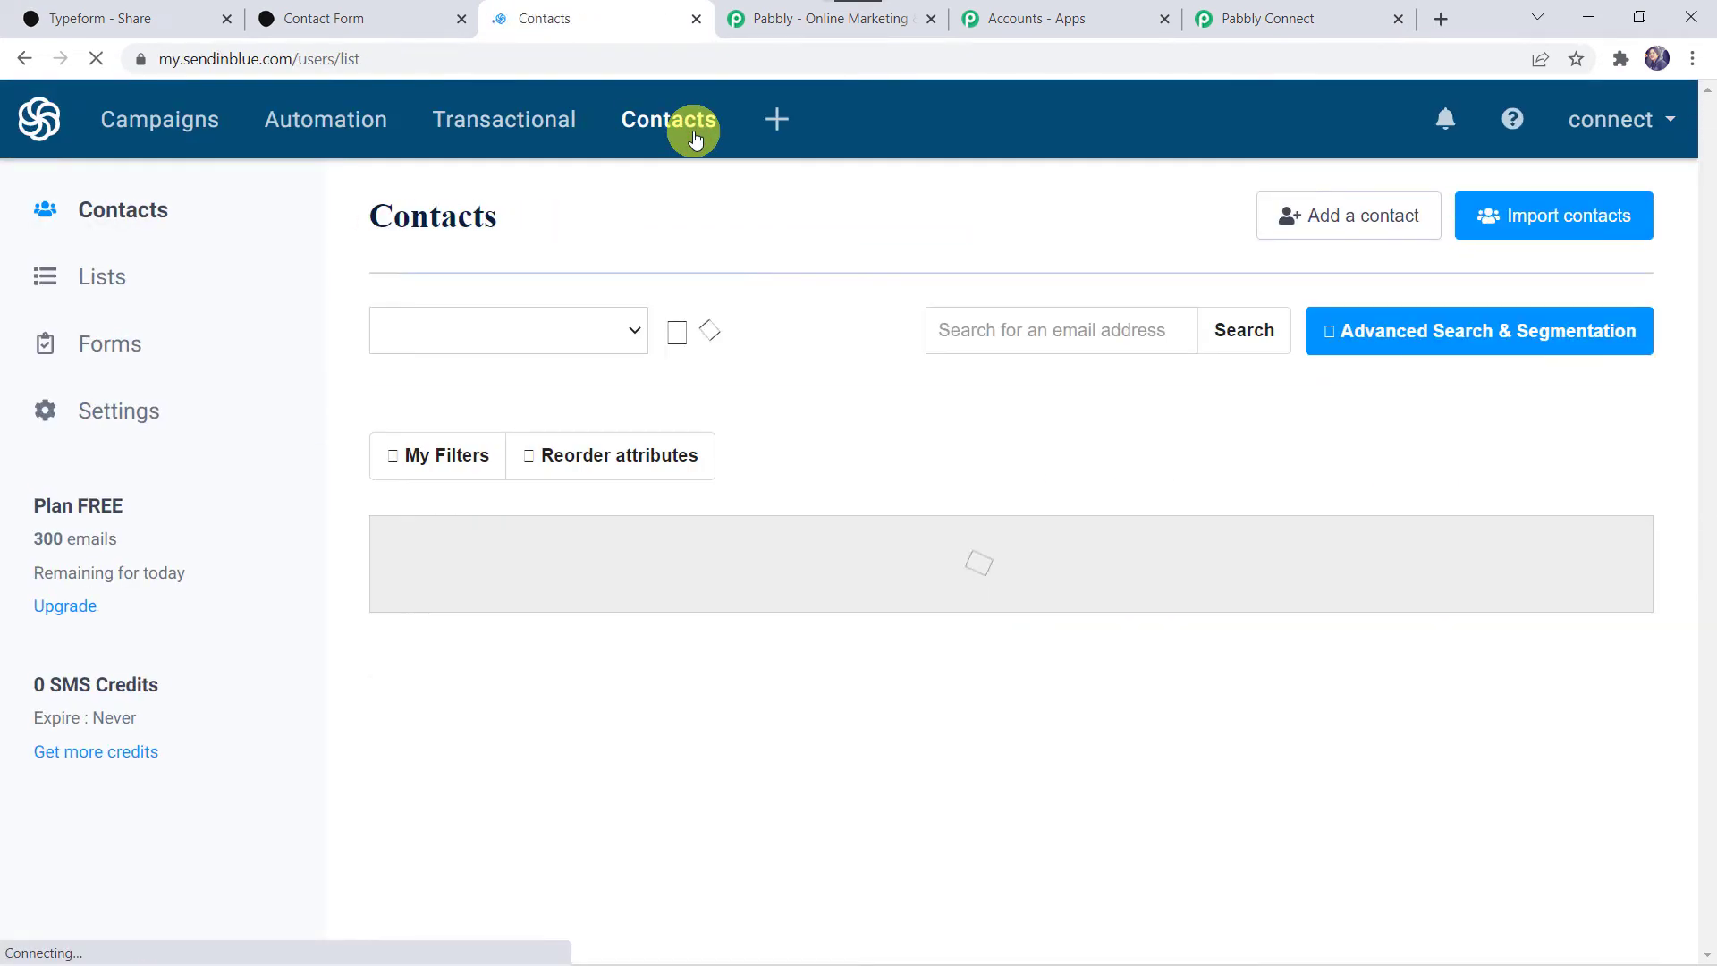
pyautogui.click(73, 291)
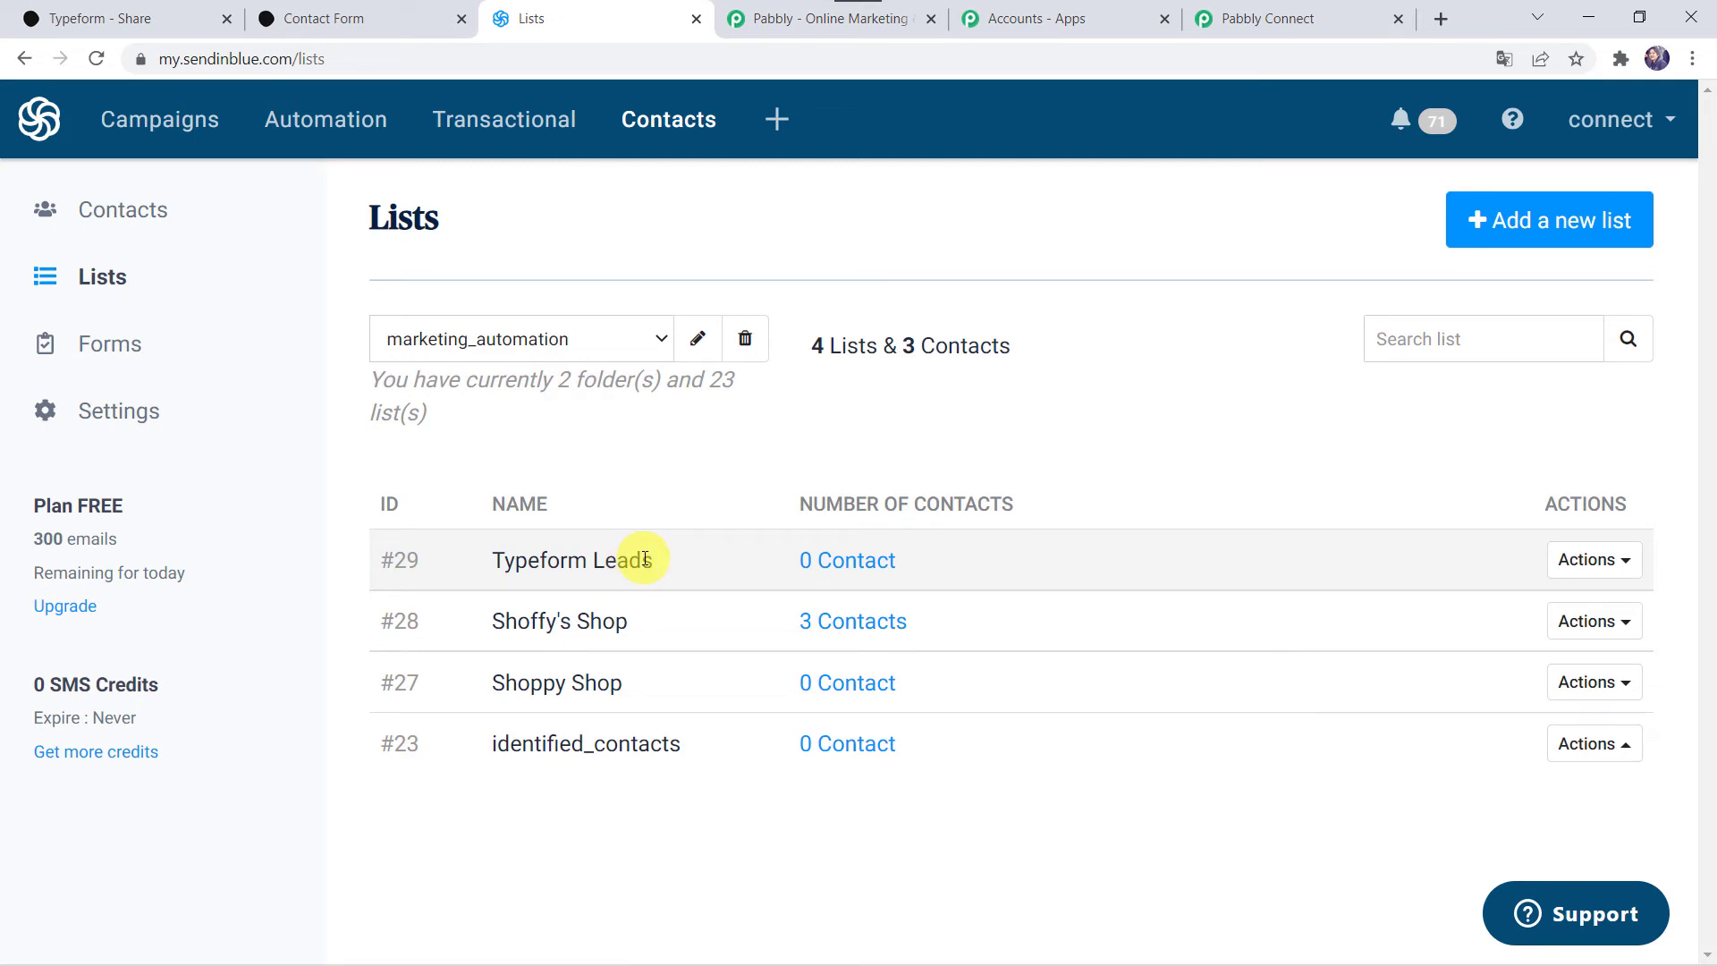
pyautogui.click(1480, 220)
pyautogui.click(840, 568)
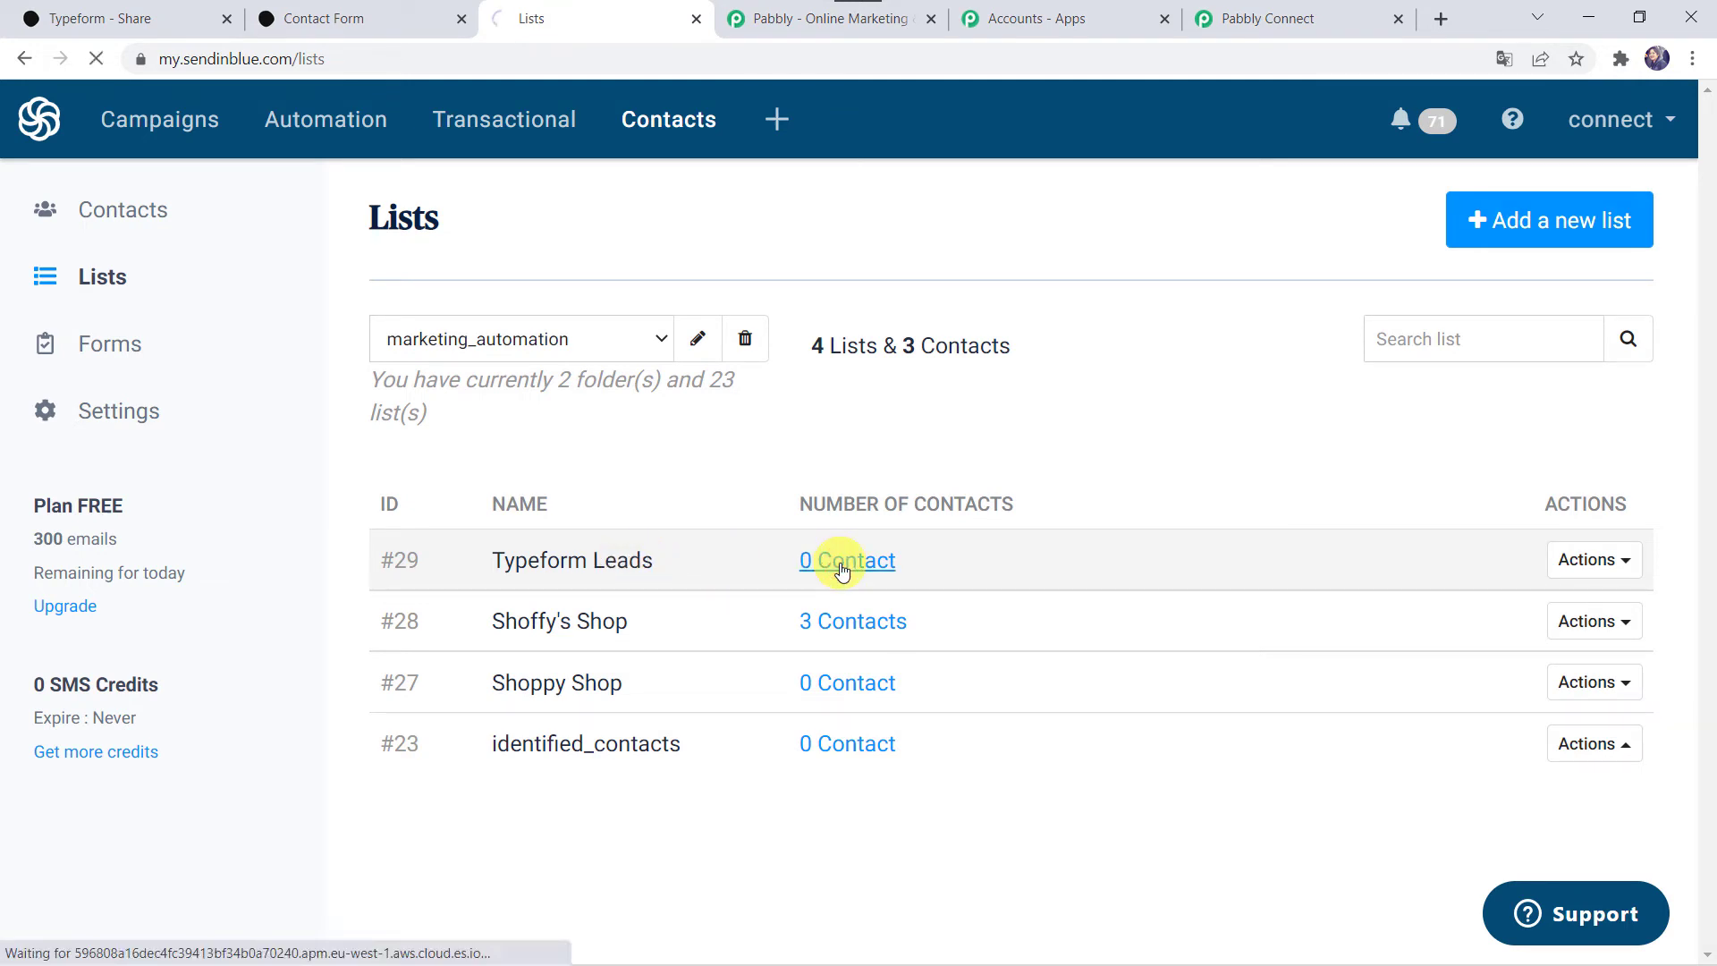
pyautogui.click(1292, 14)
# Step: Choose Typeform Leads in the Sendinblue action's List dropdown
pyautogui.click(727, 482)
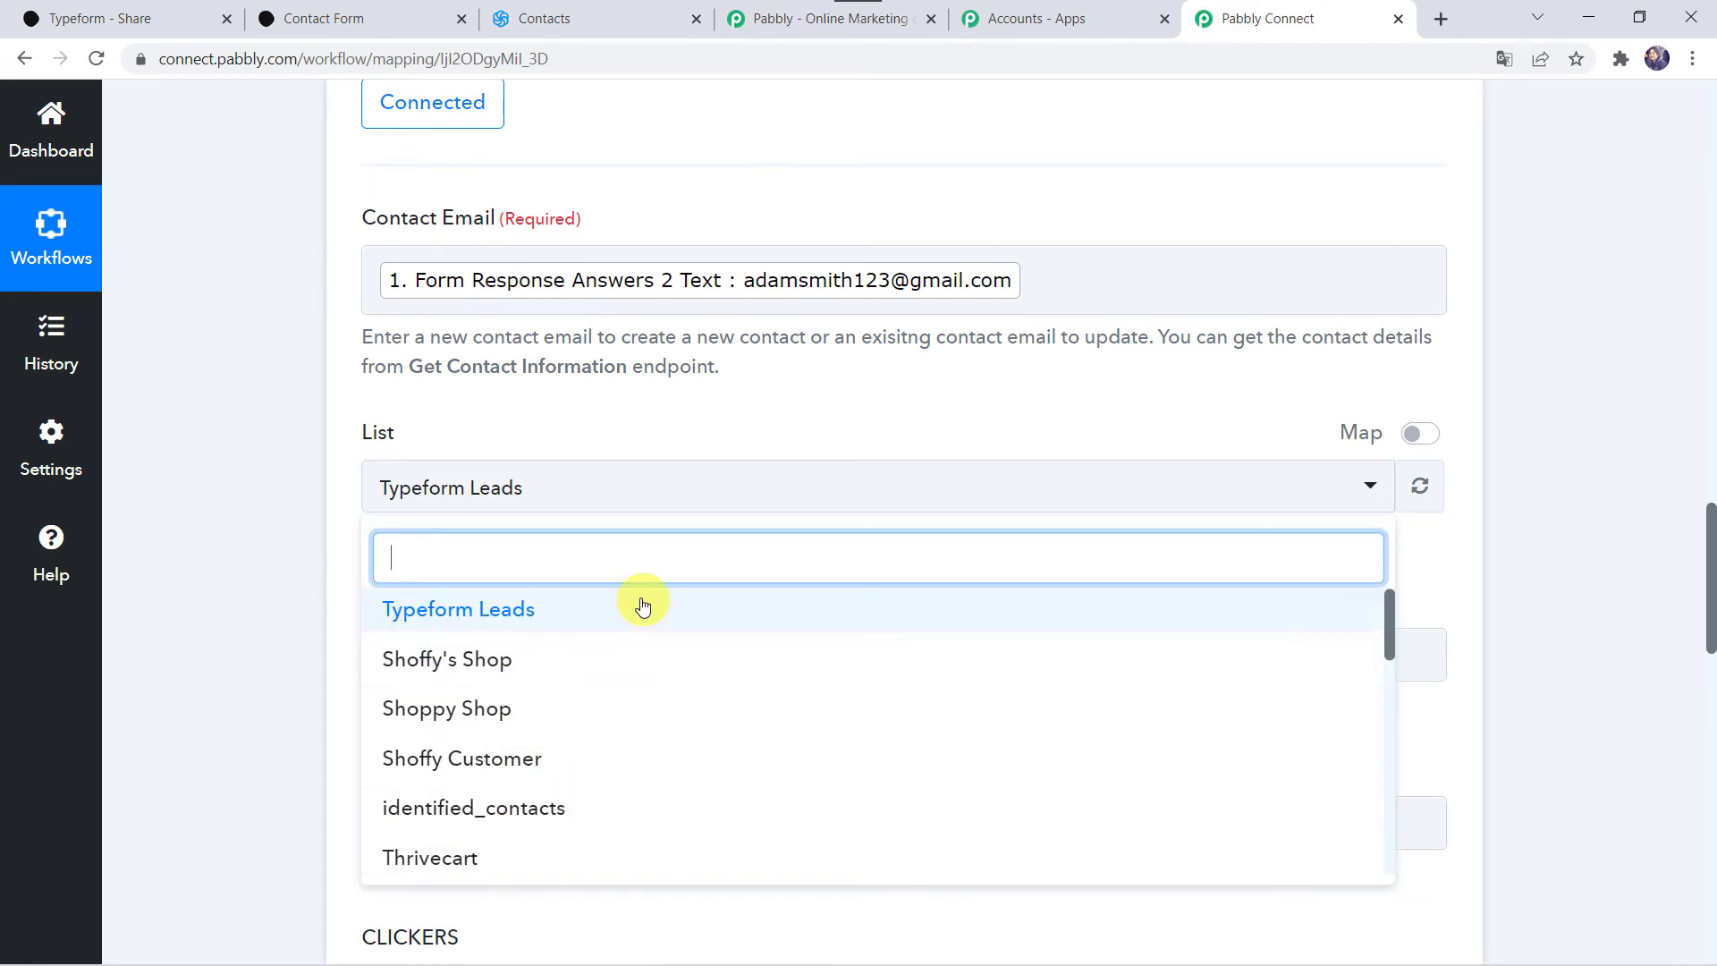
pyautogui.click(499, 611)
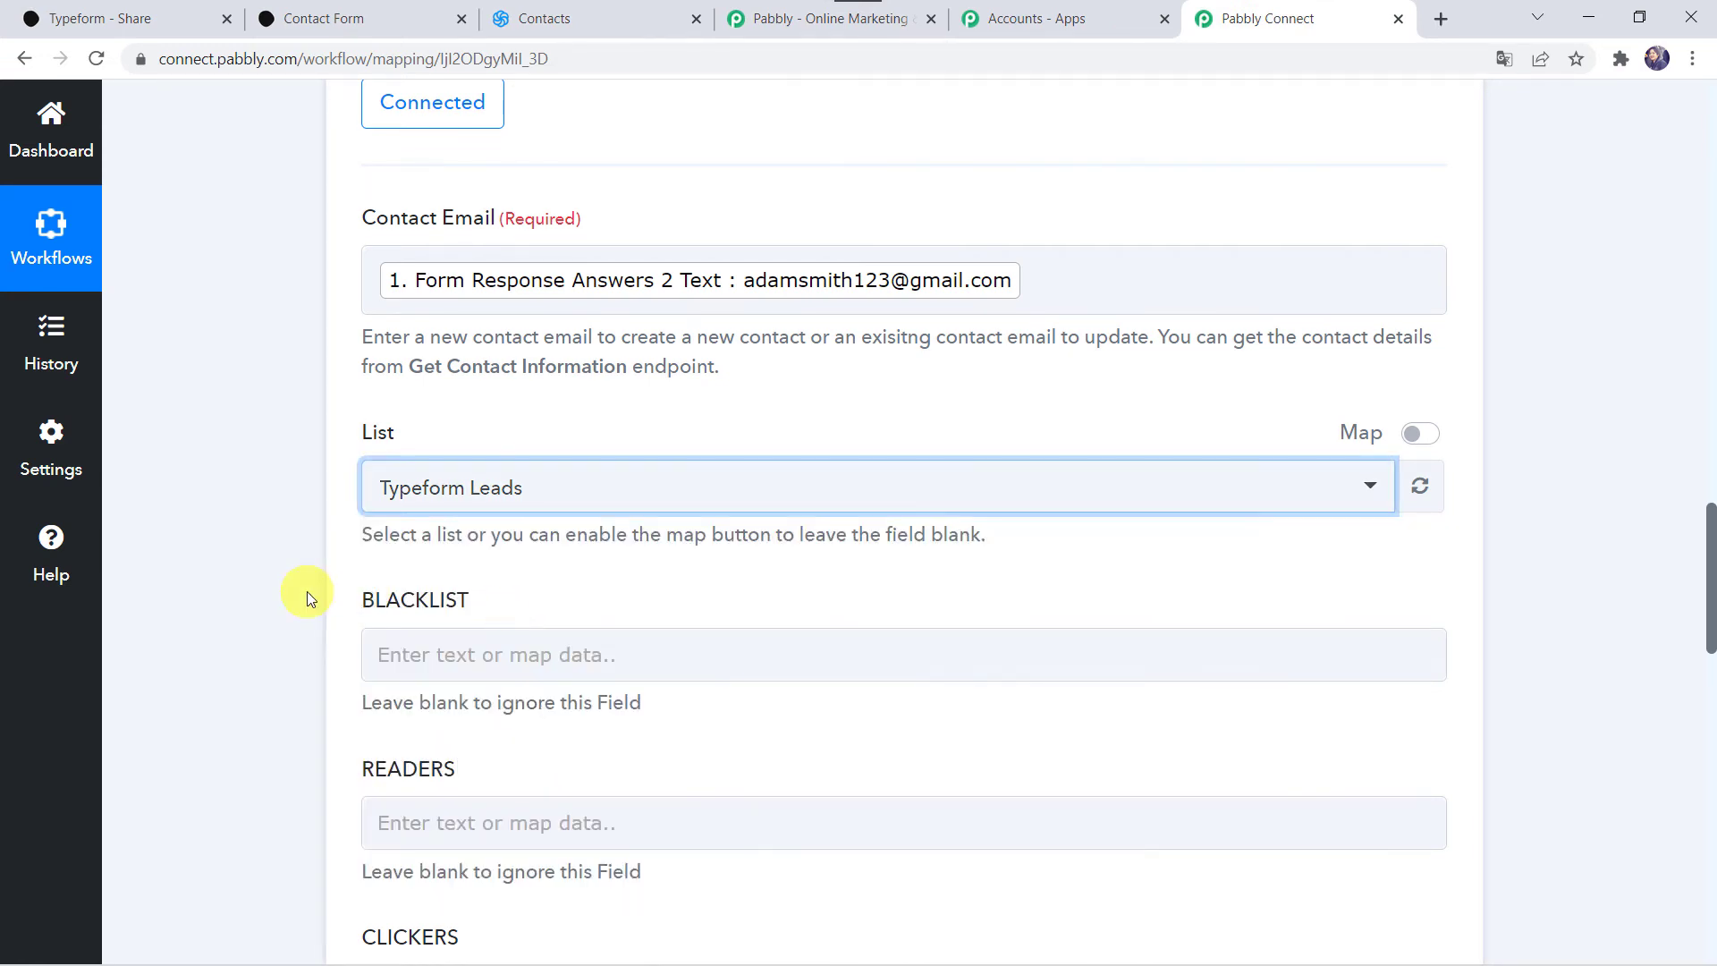
pyautogui.scroll(-8, 307, 591)
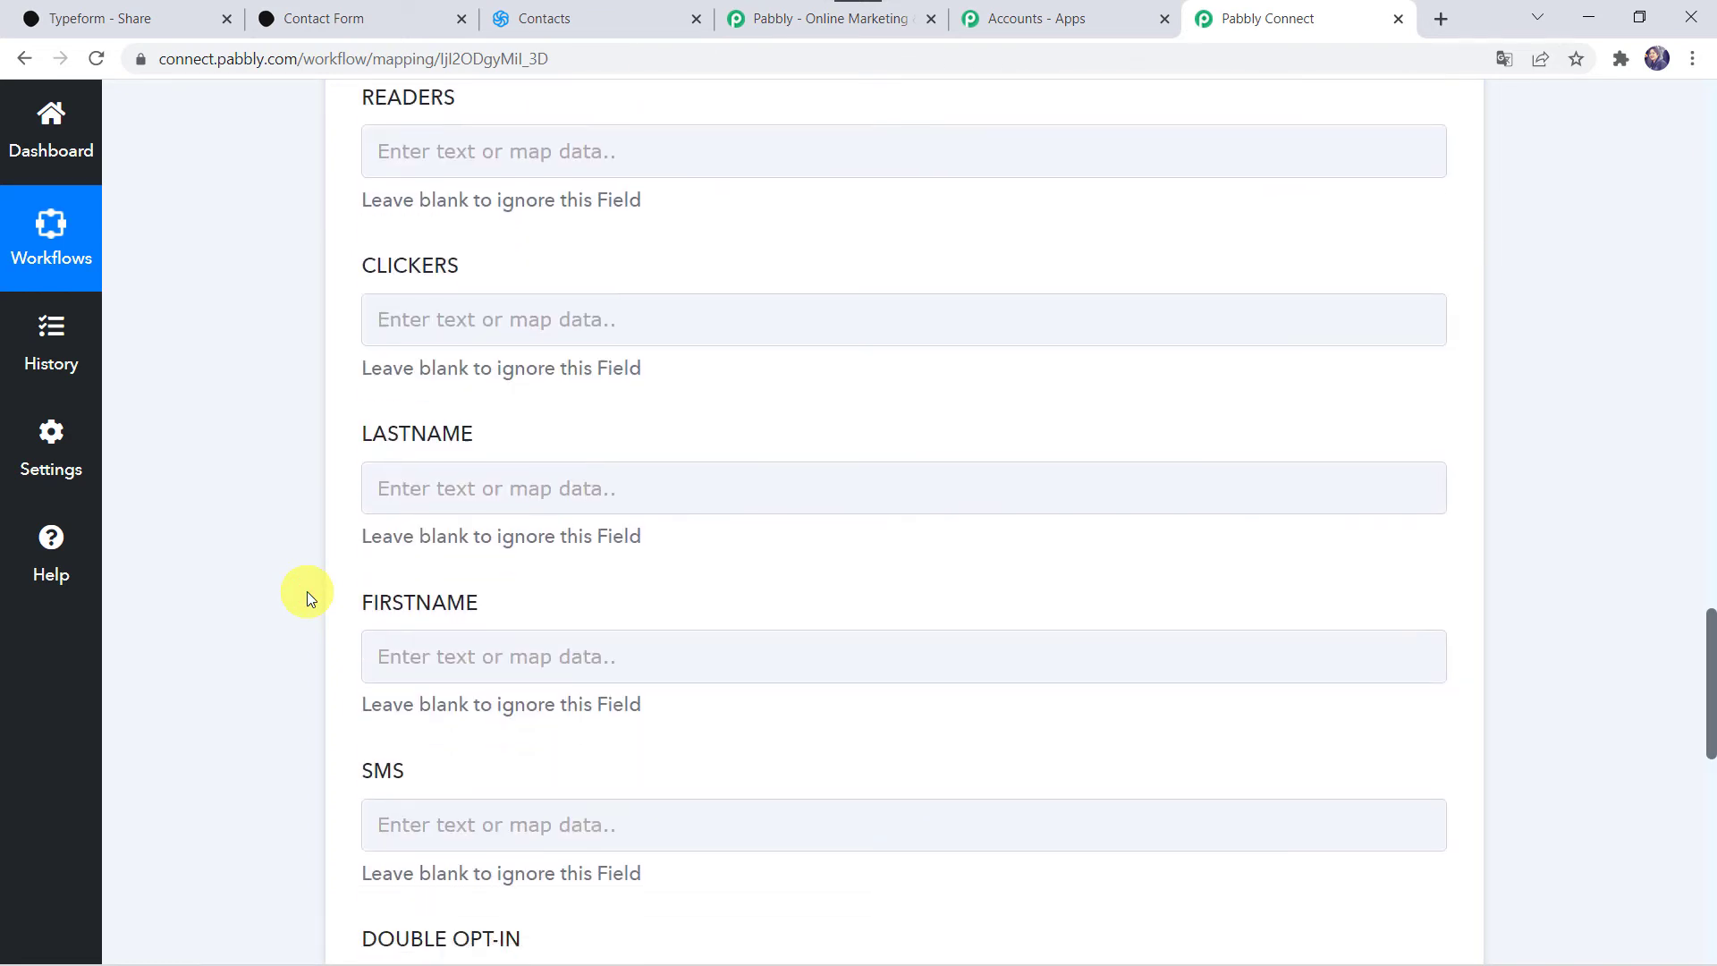
pyautogui.scroll(-1, 308, 592)
pyautogui.scroll(1, 308, 592)
# Step: Map LASTNAME to the Typeform New Entry field Answers 1 Text (last name)
pyautogui.click(417, 453)
pyautogui.click(490, 635)
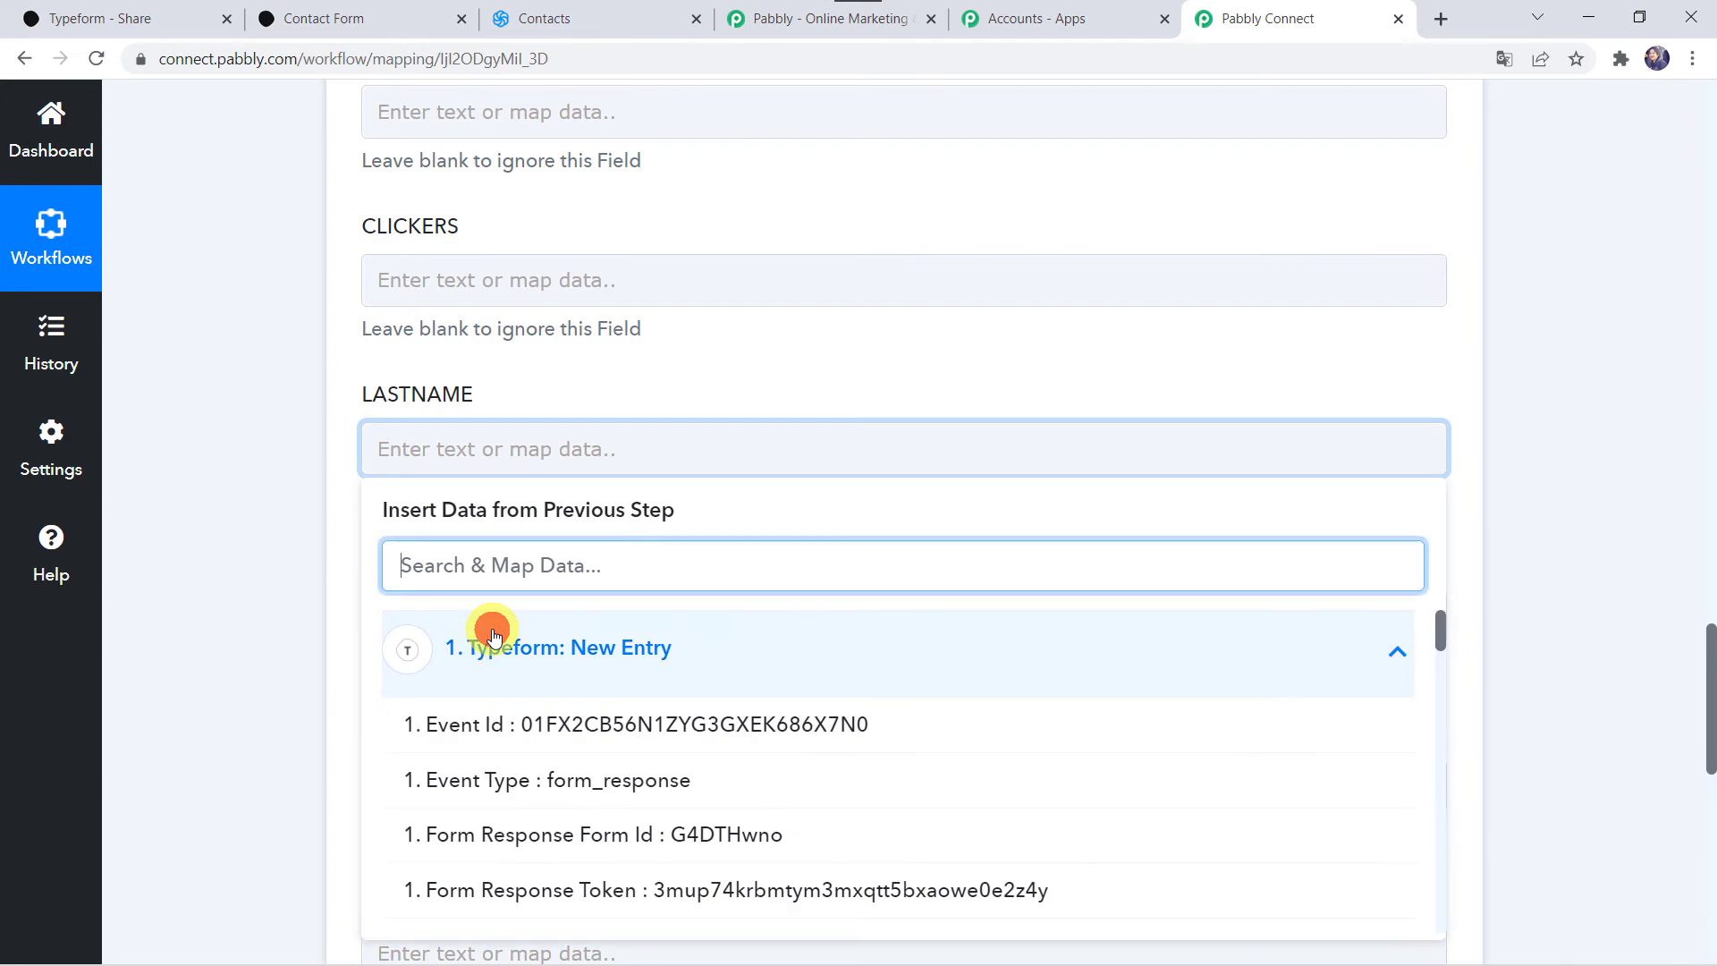
pyautogui.write('smi')
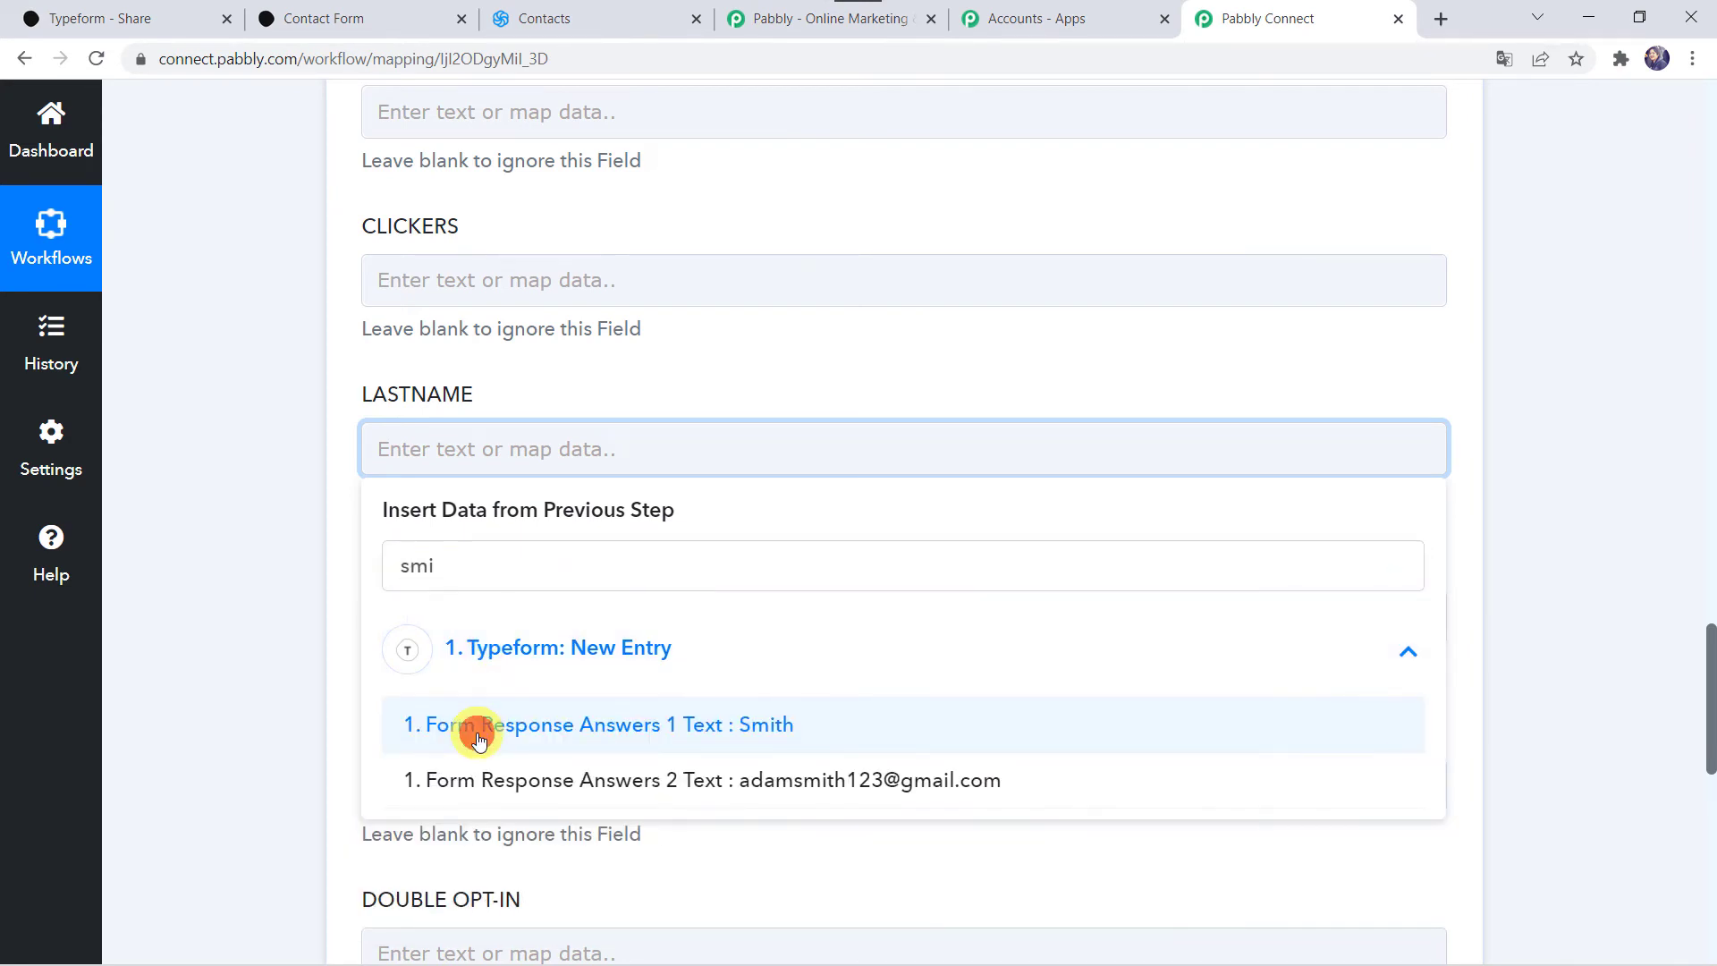
pyautogui.click(478, 739)
pyautogui.click(236, 673)
pyautogui.scroll(-3, 236, 672)
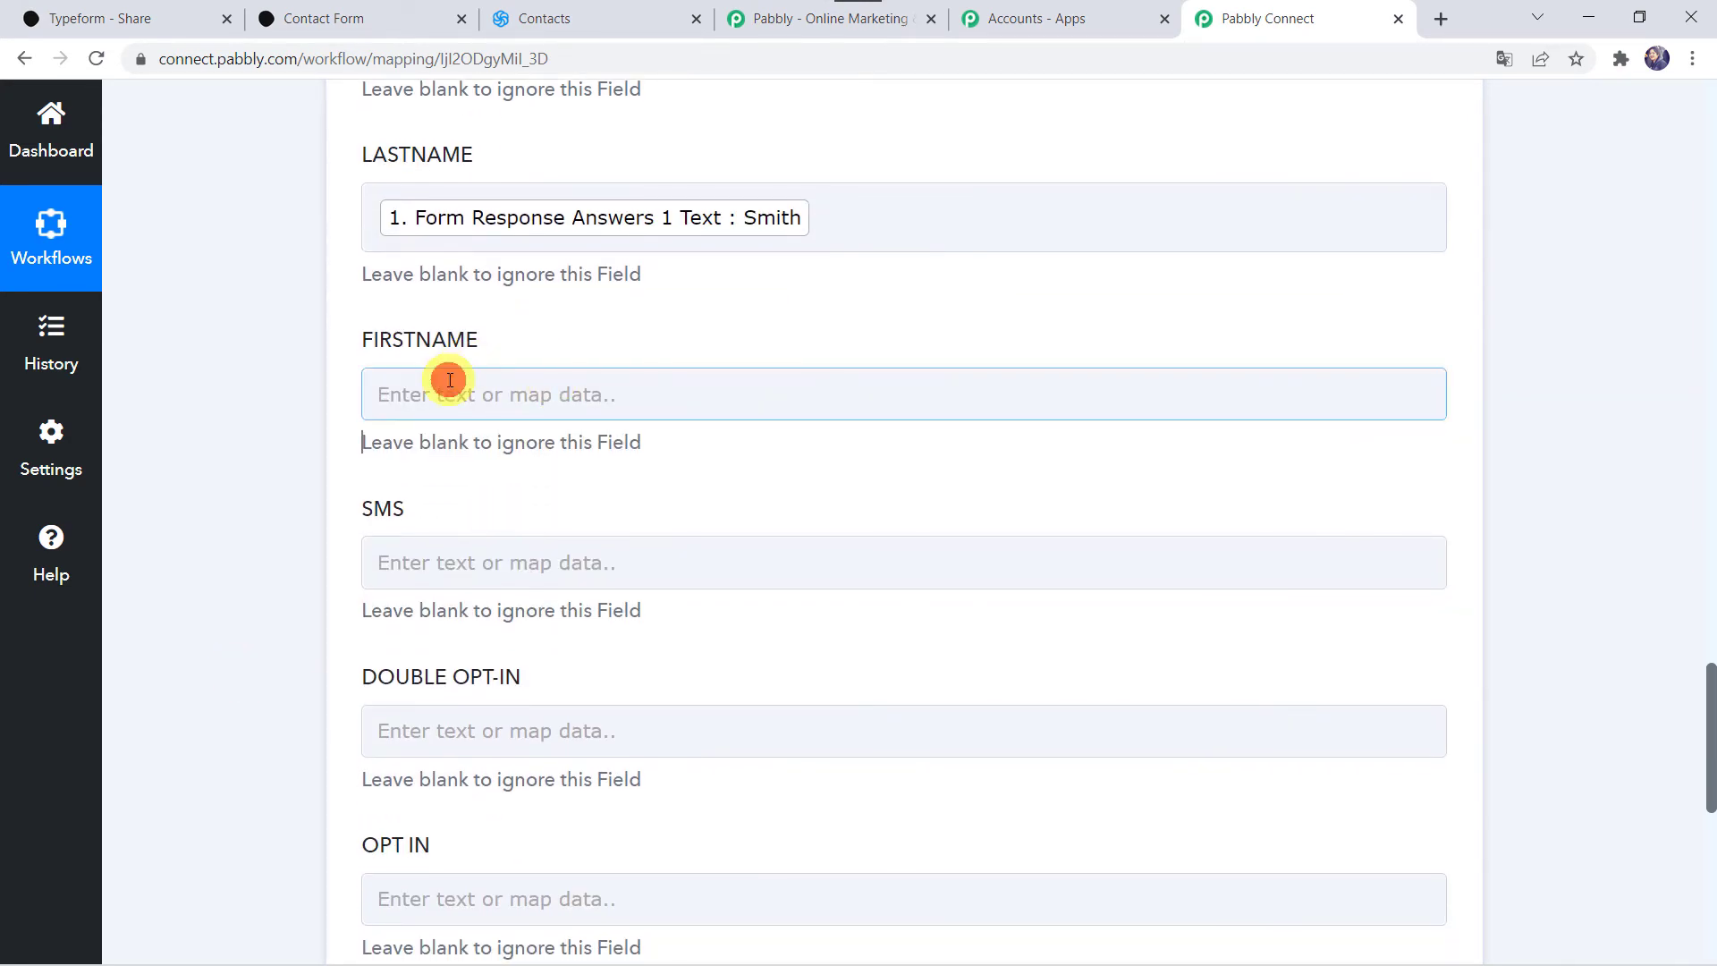
# Step: Map FIRSTNAME to the Typeform New Entry field Answers 0 Text (first name)
pyautogui.click(450, 380)
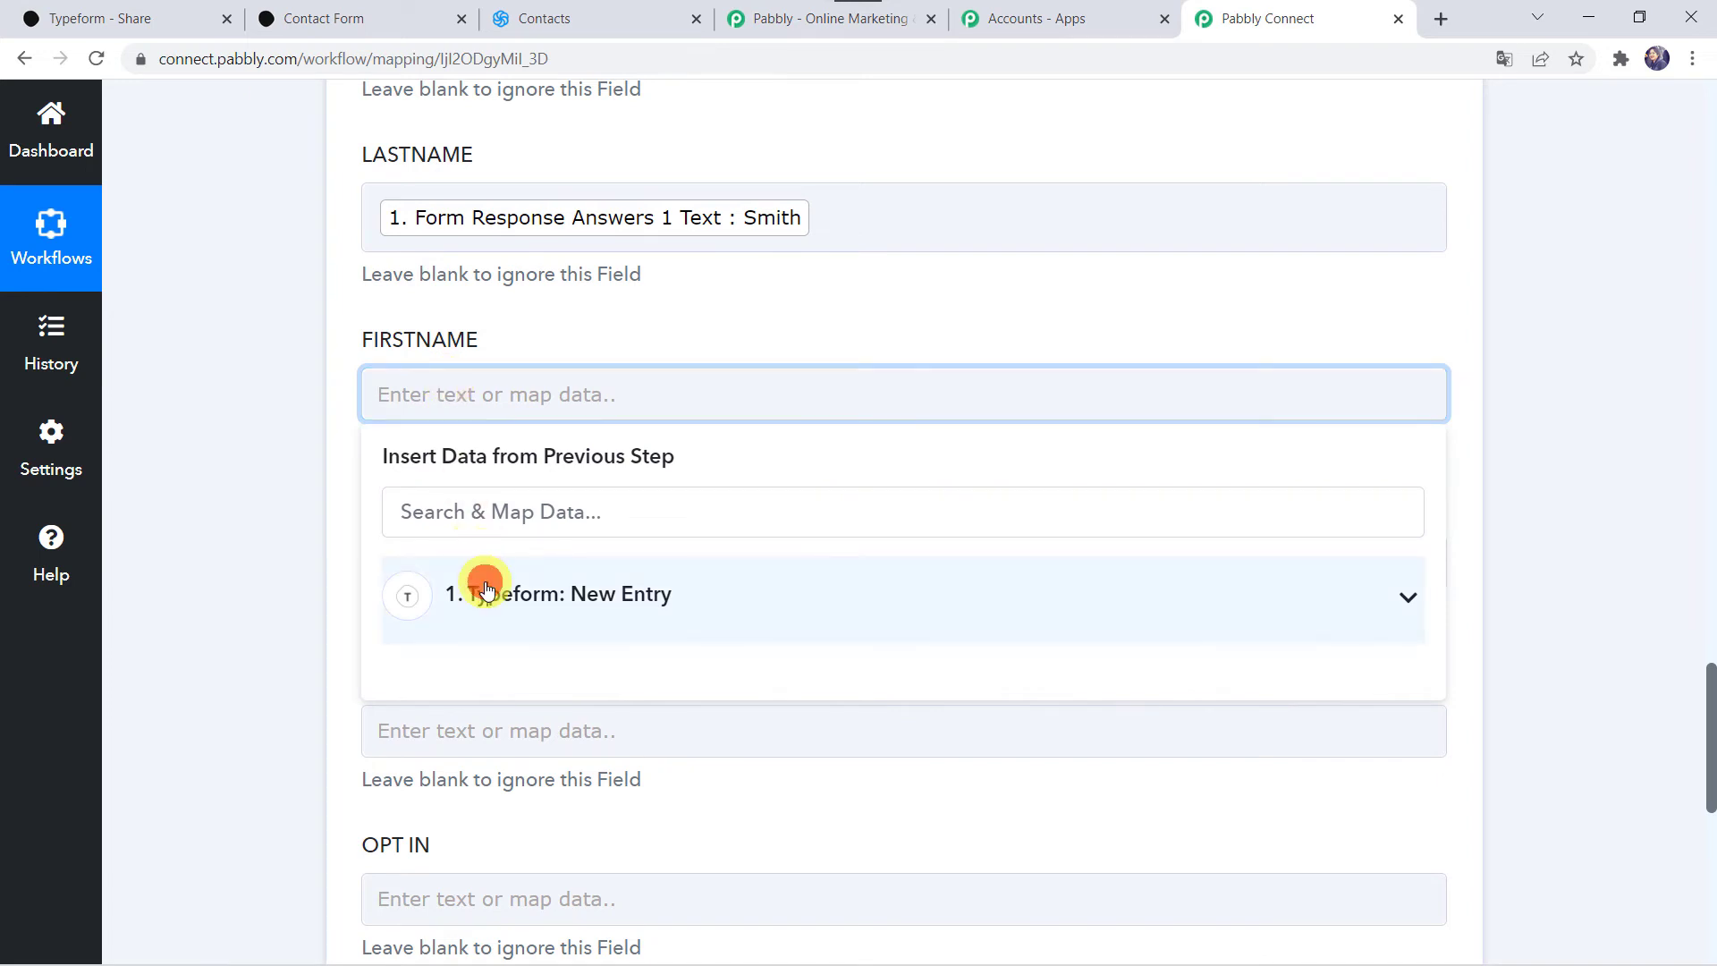
pyautogui.write('da')
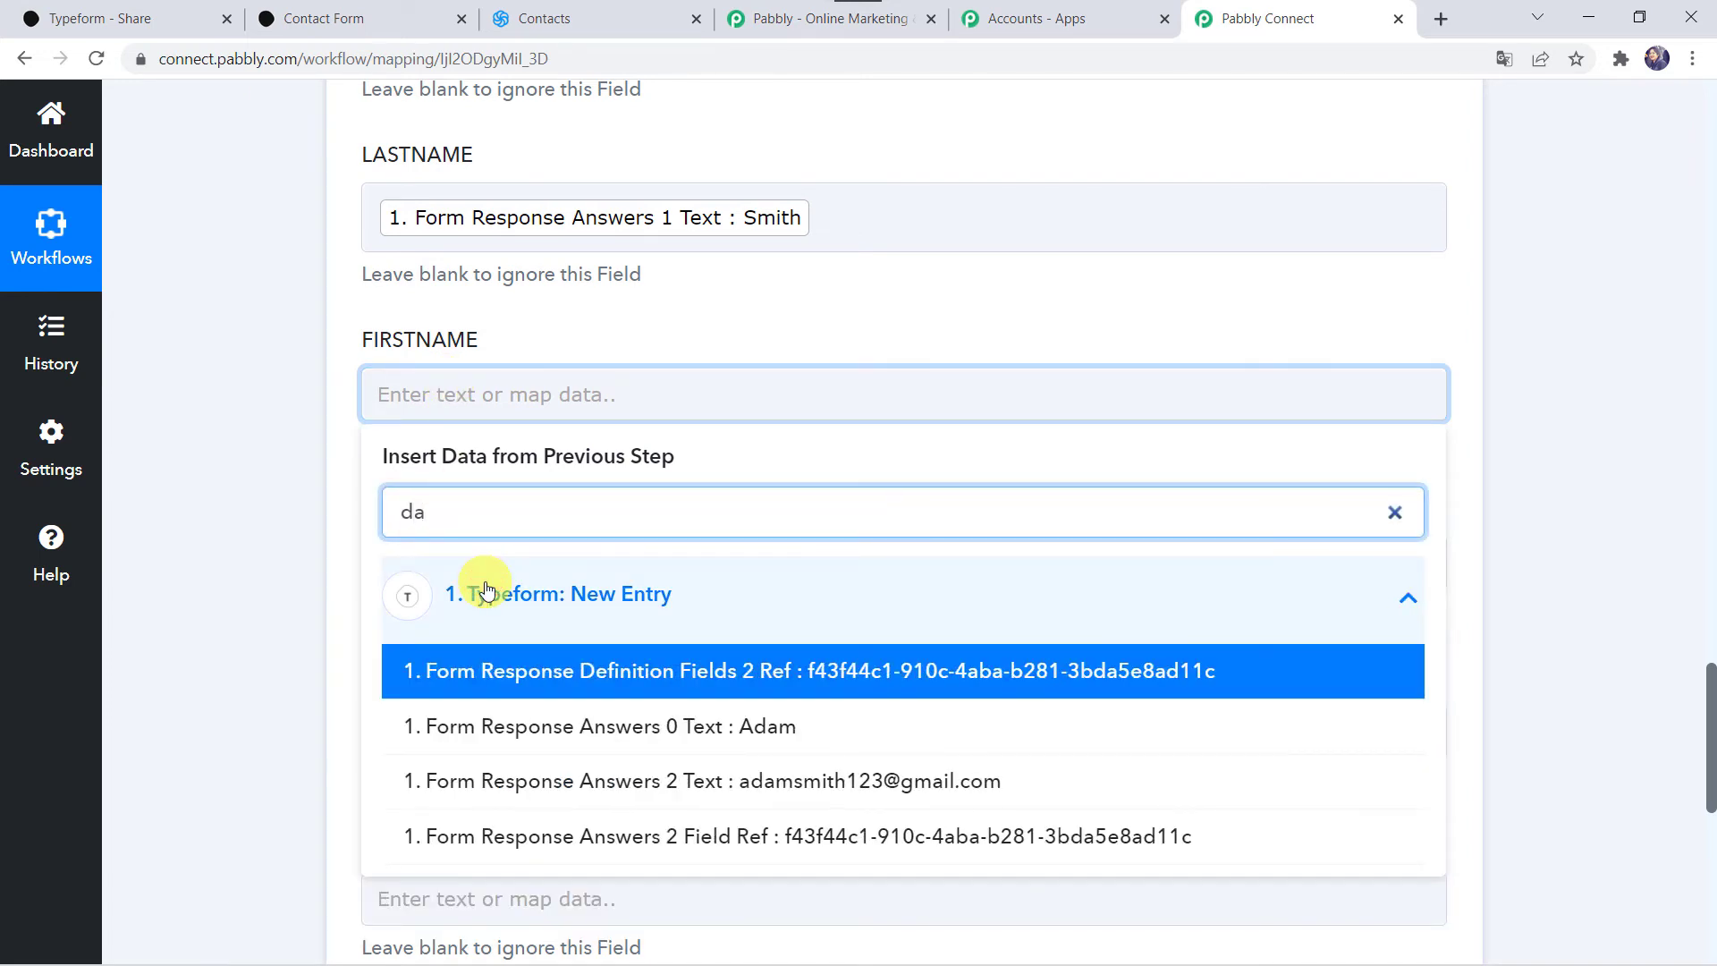
pyautogui.press('BackSpace')
pyautogui.press('BackSpace')
pyautogui.write('ada')
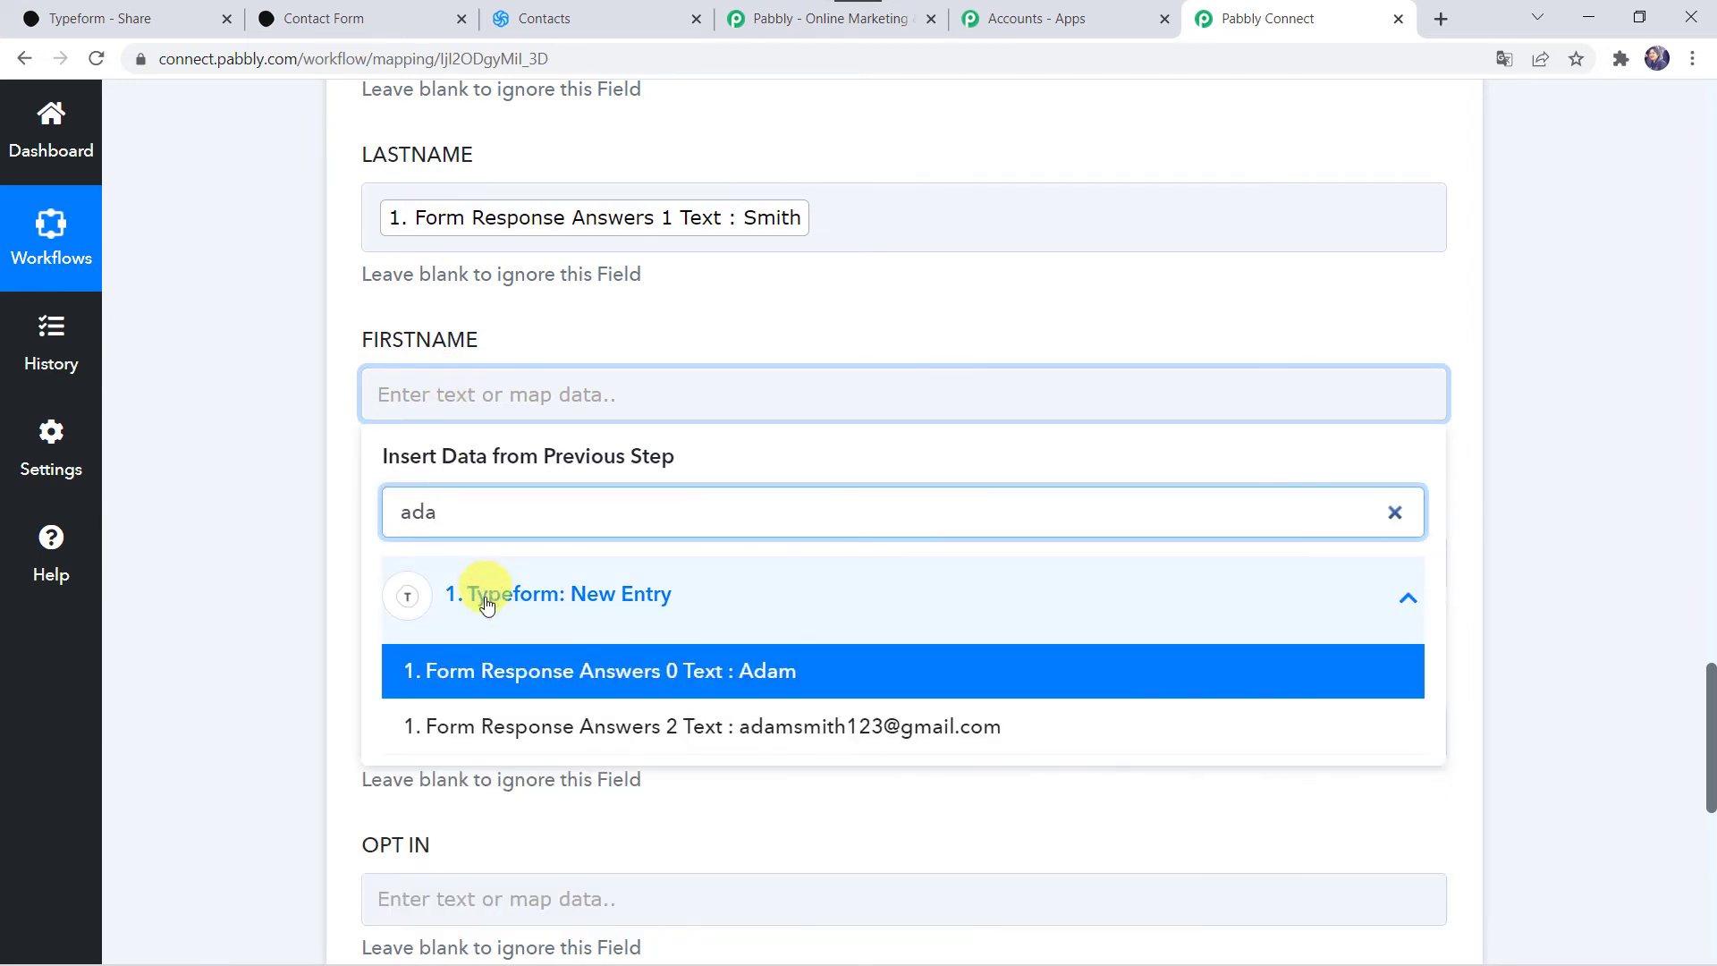
pyautogui.click(471, 670)
pyautogui.click(264, 667)
pyautogui.scroll(-2, 265, 667)
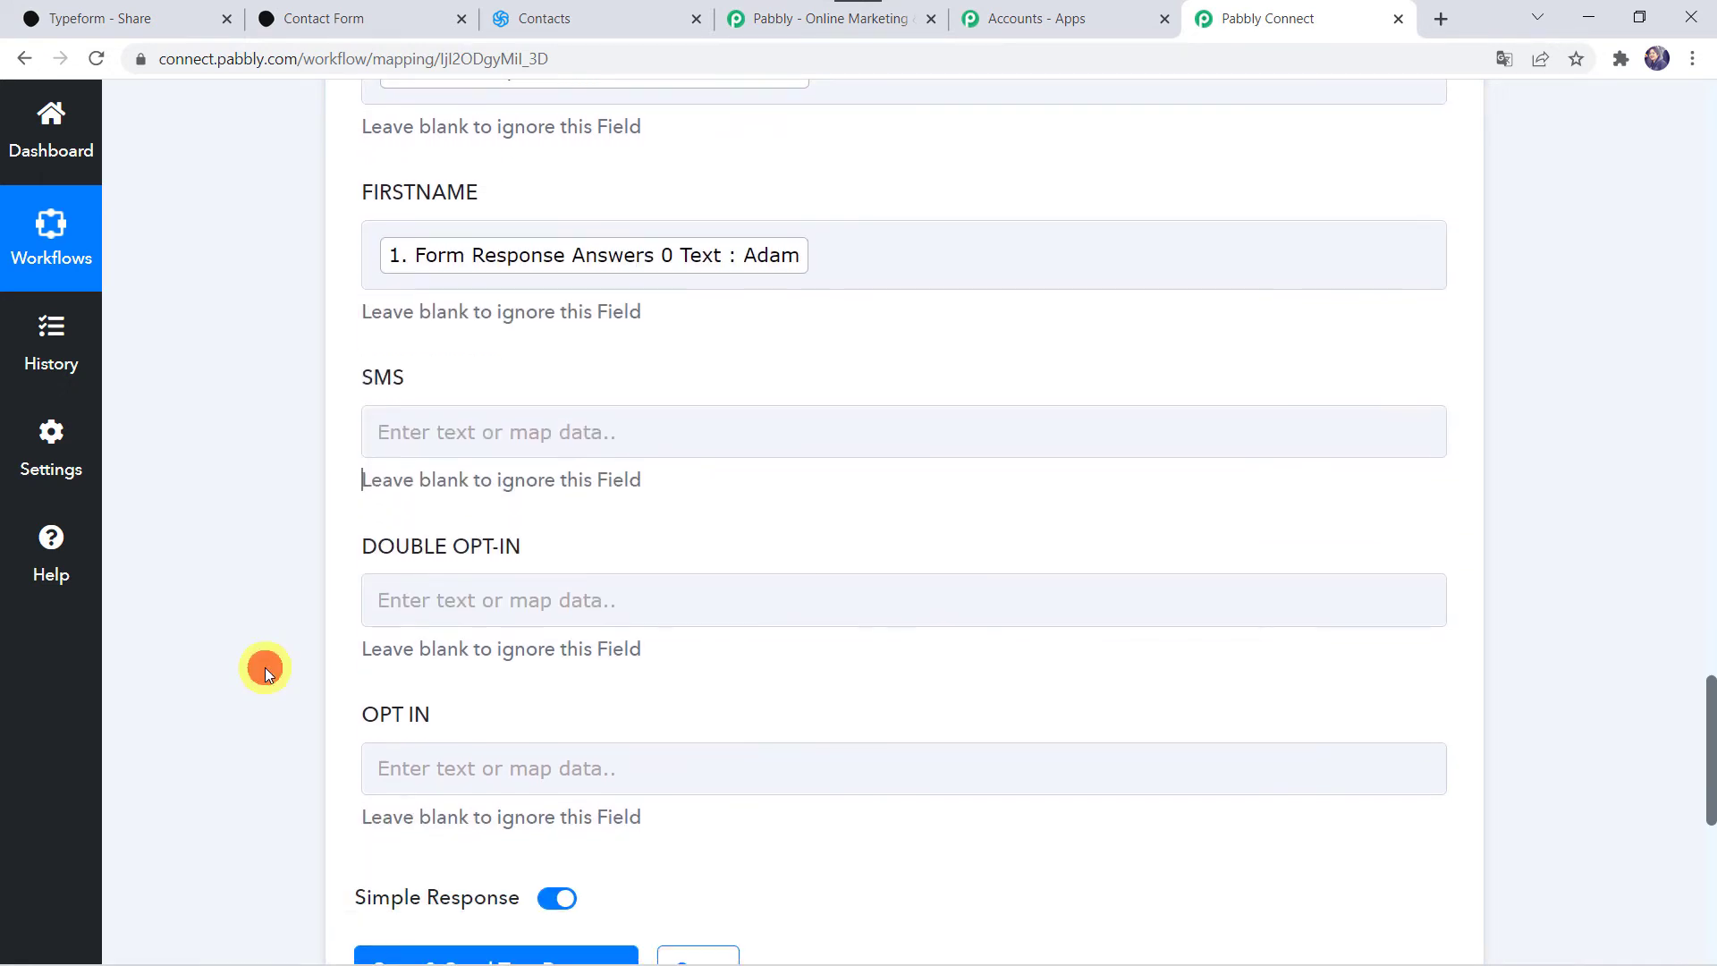
pyautogui.scroll(-1, 265, 667)
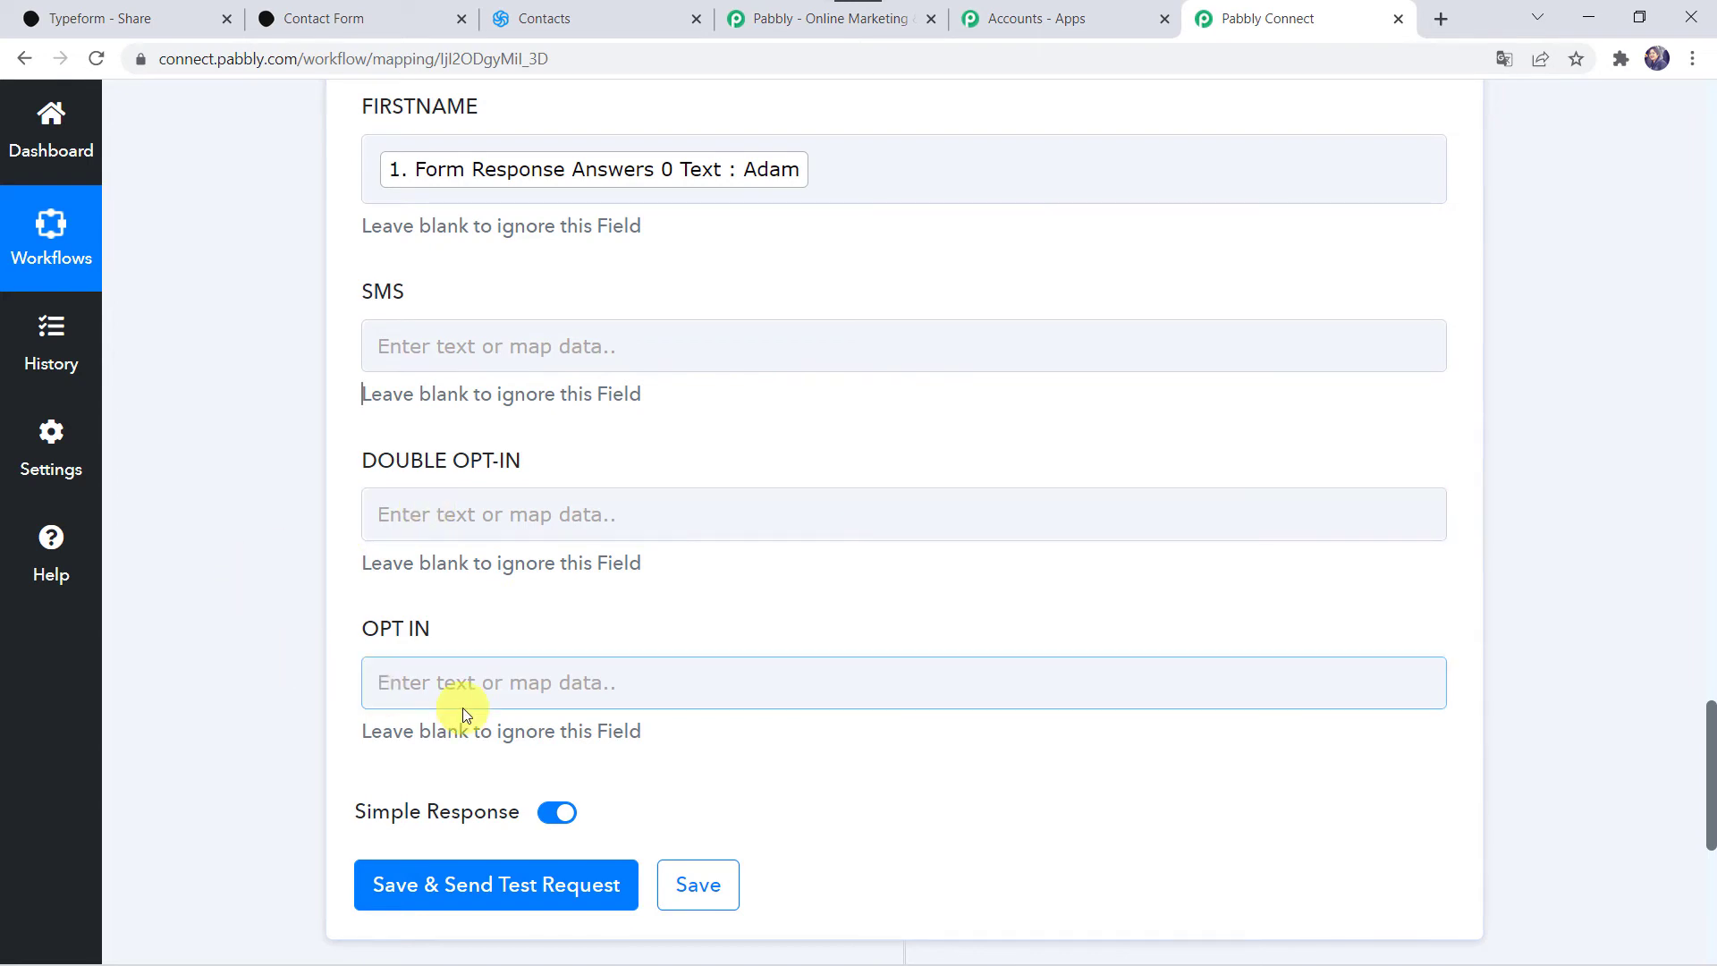
# Step: Save and test the Sendinblue action, getting a success response with Res1 Id 138
pyautogui.scroll(12, 349, 346)
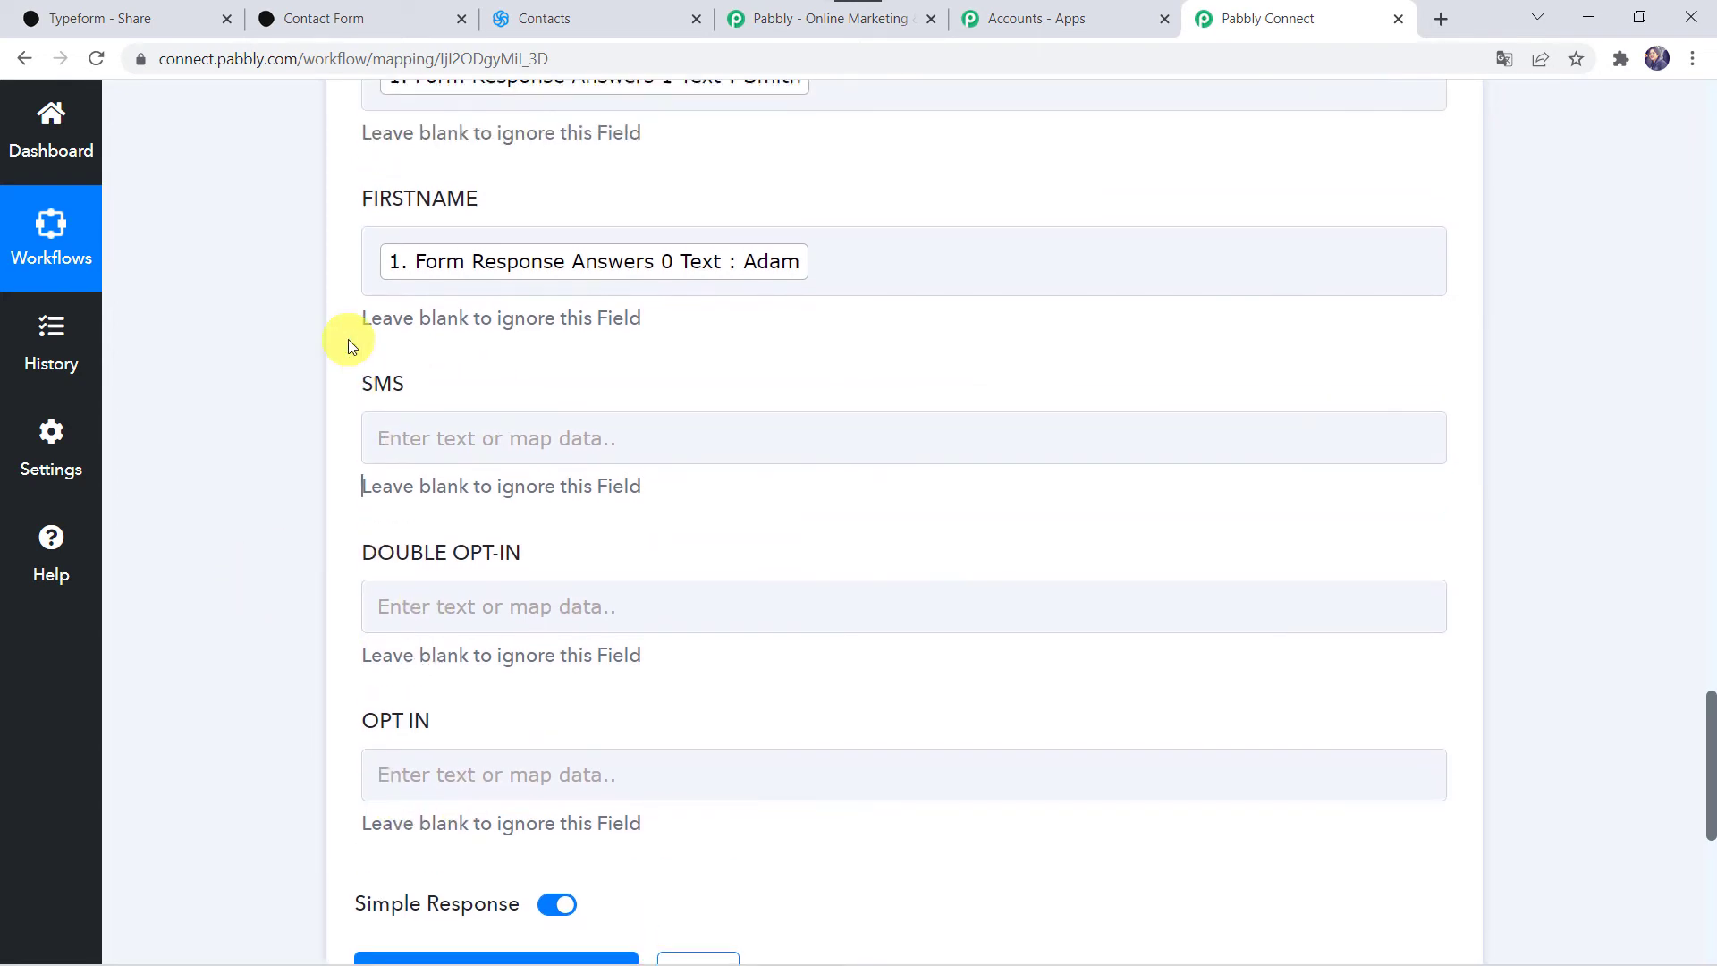
pyautogui.scroll(1, 348, 342)
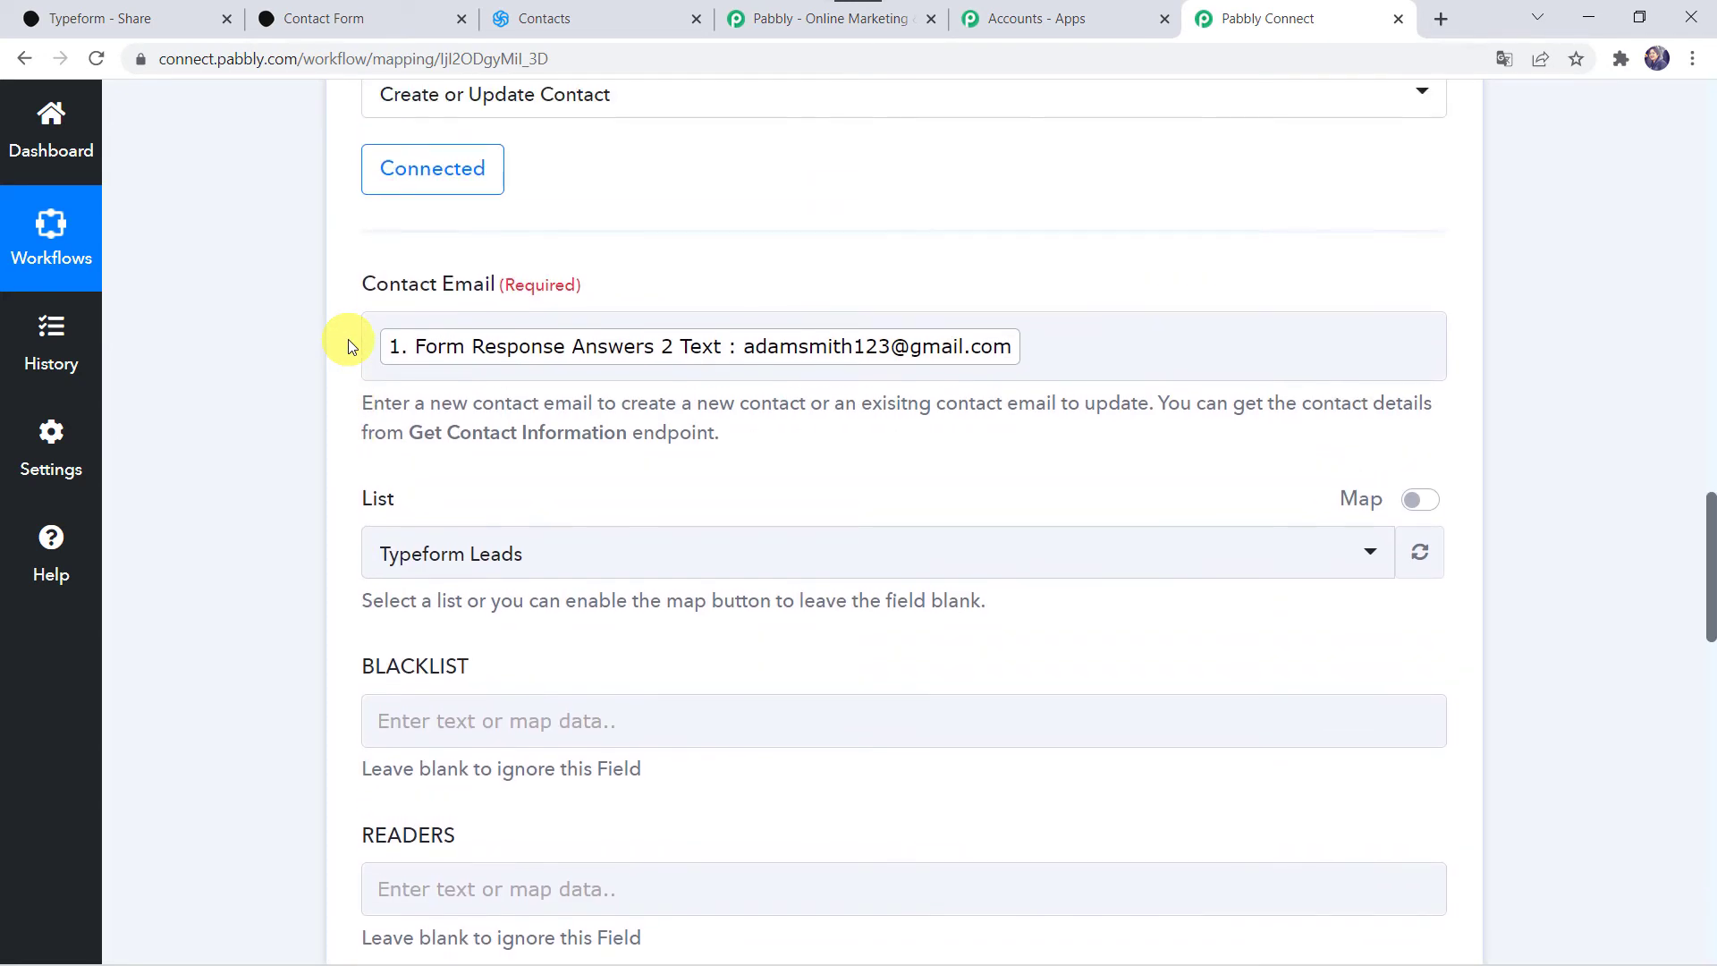
pyautogui.scroll(-12, 213, 689)
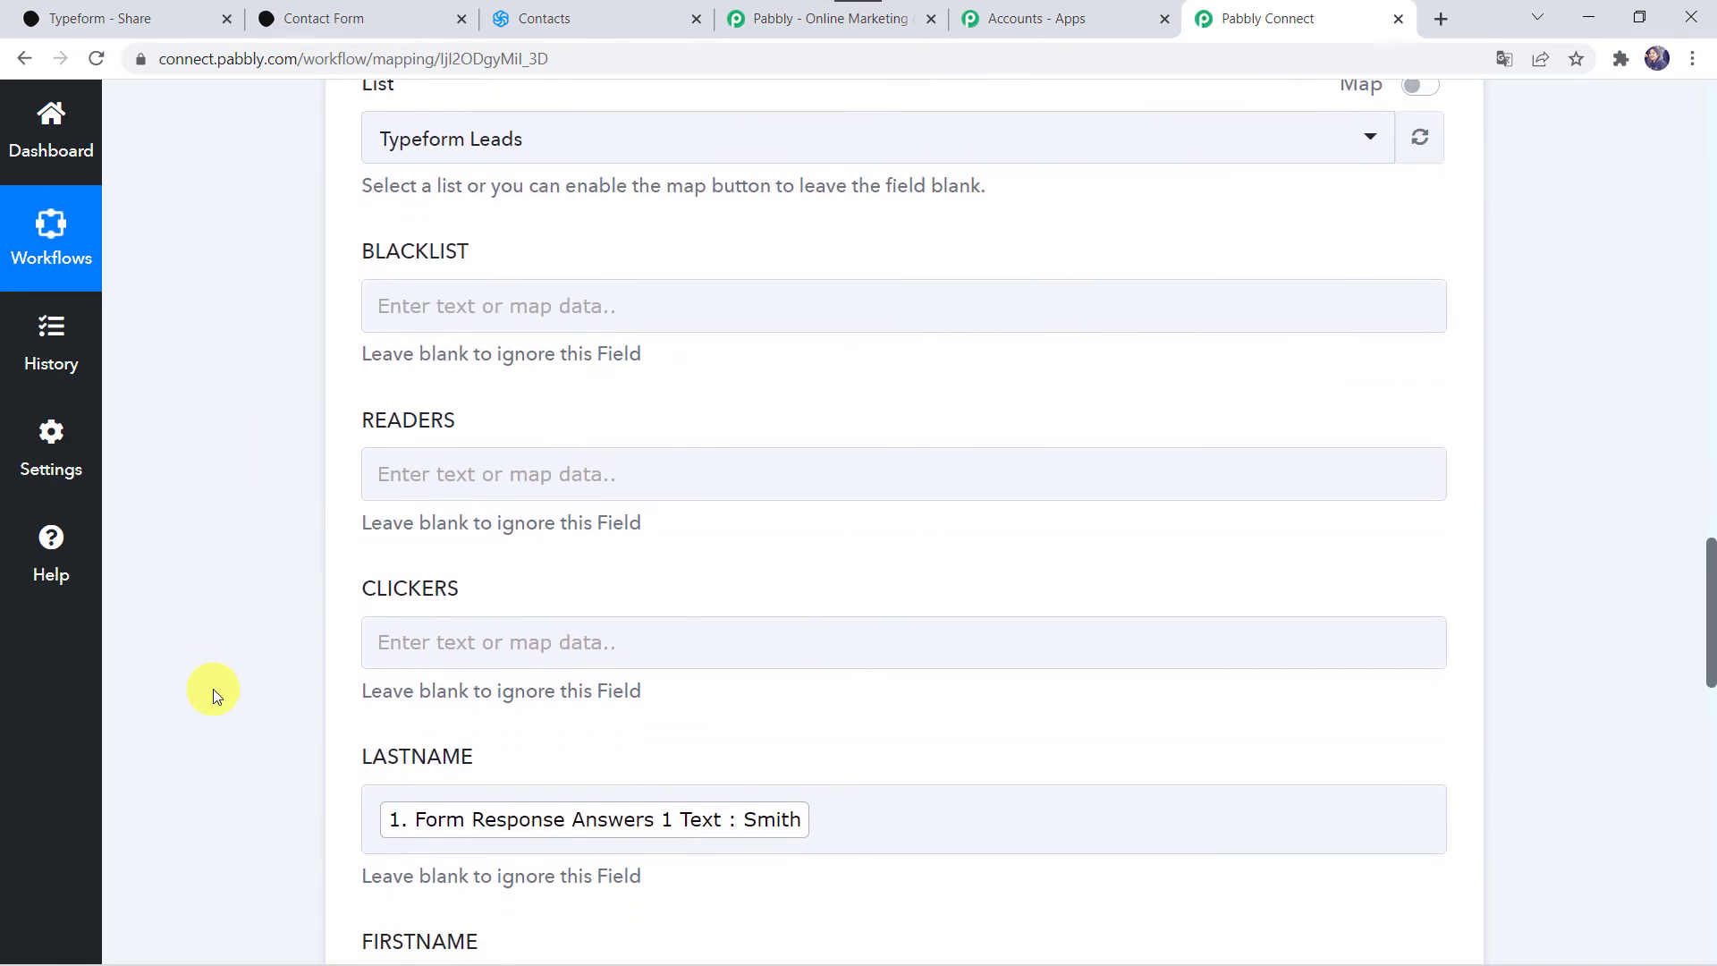
pyautogui.scroll(-1, 212, 688)
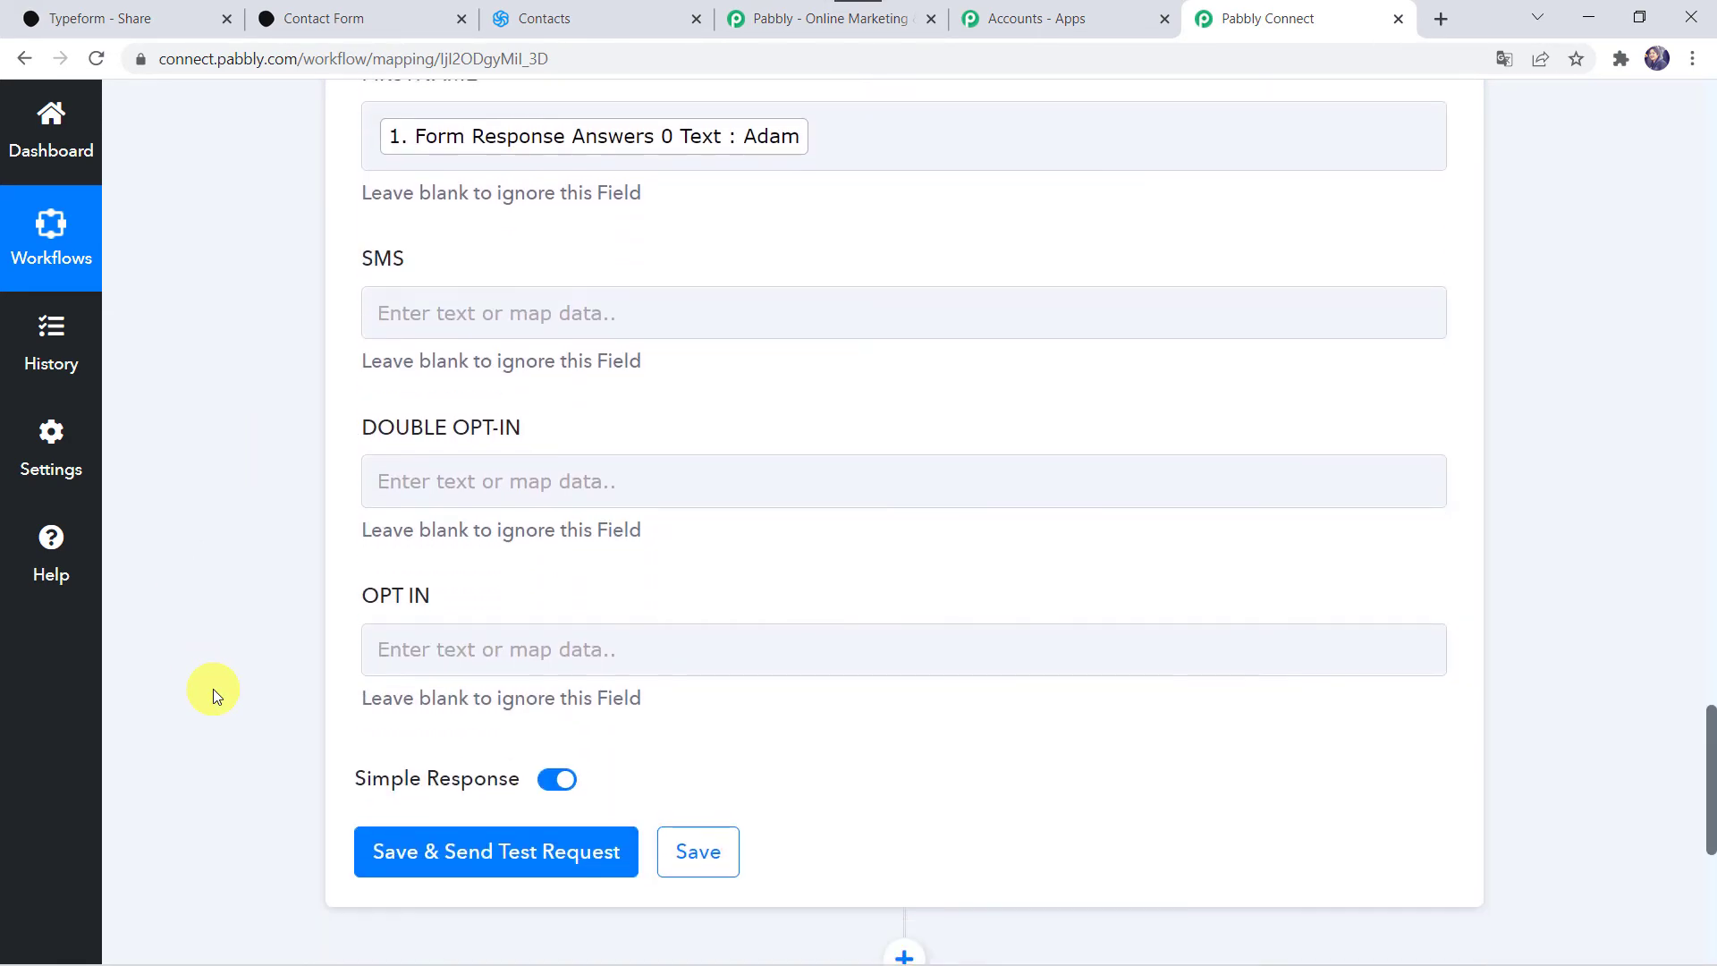
pyautogui.click(414, 847)
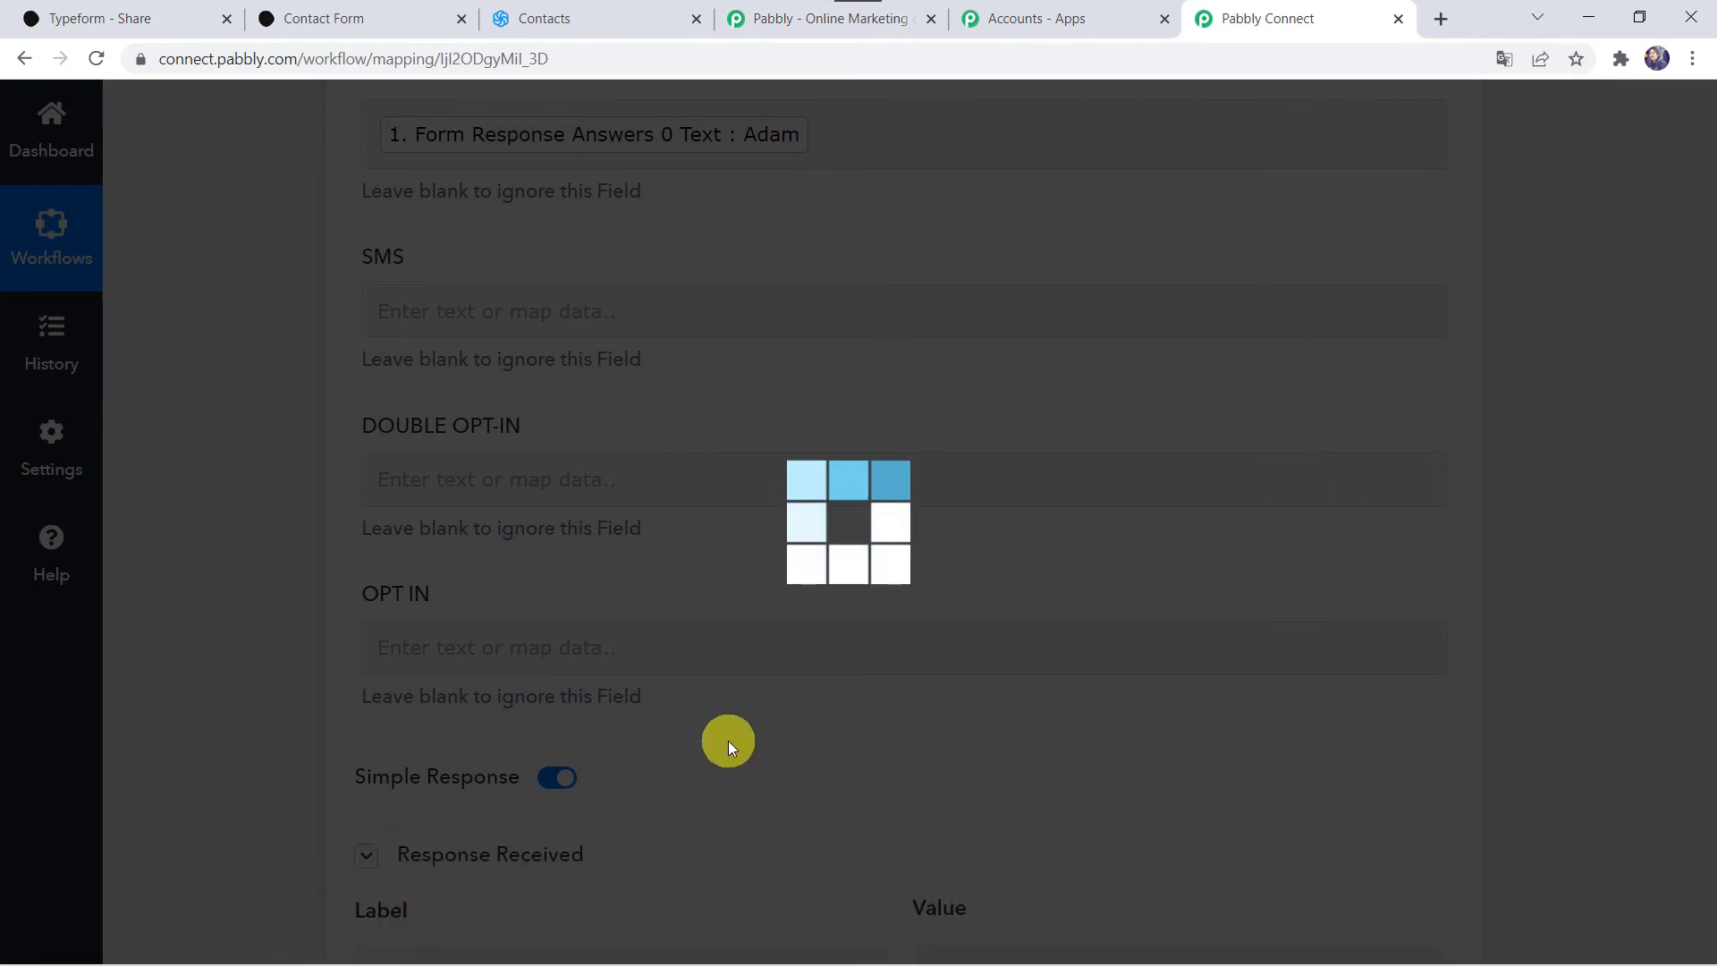
pyautogui.scroll(-5, 728, 740)
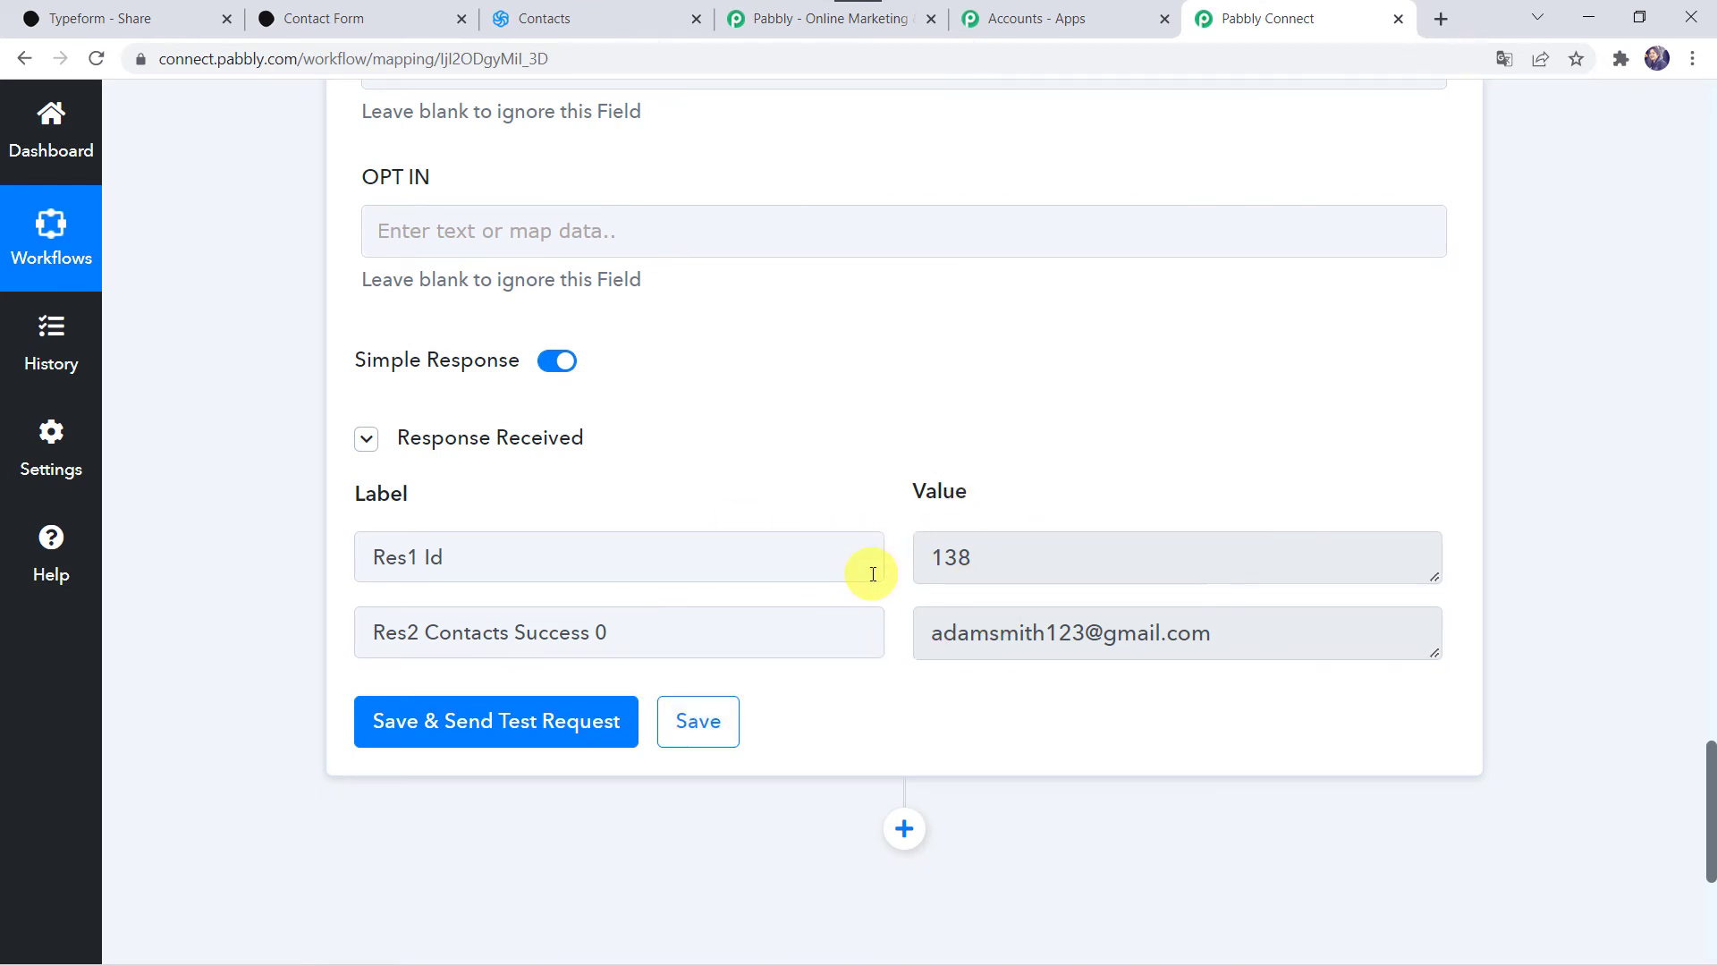
# Step: Reload Sendinblue's Typeform Leads list and check the test contact's email, first and last name
pyautogui.click(589, 11)
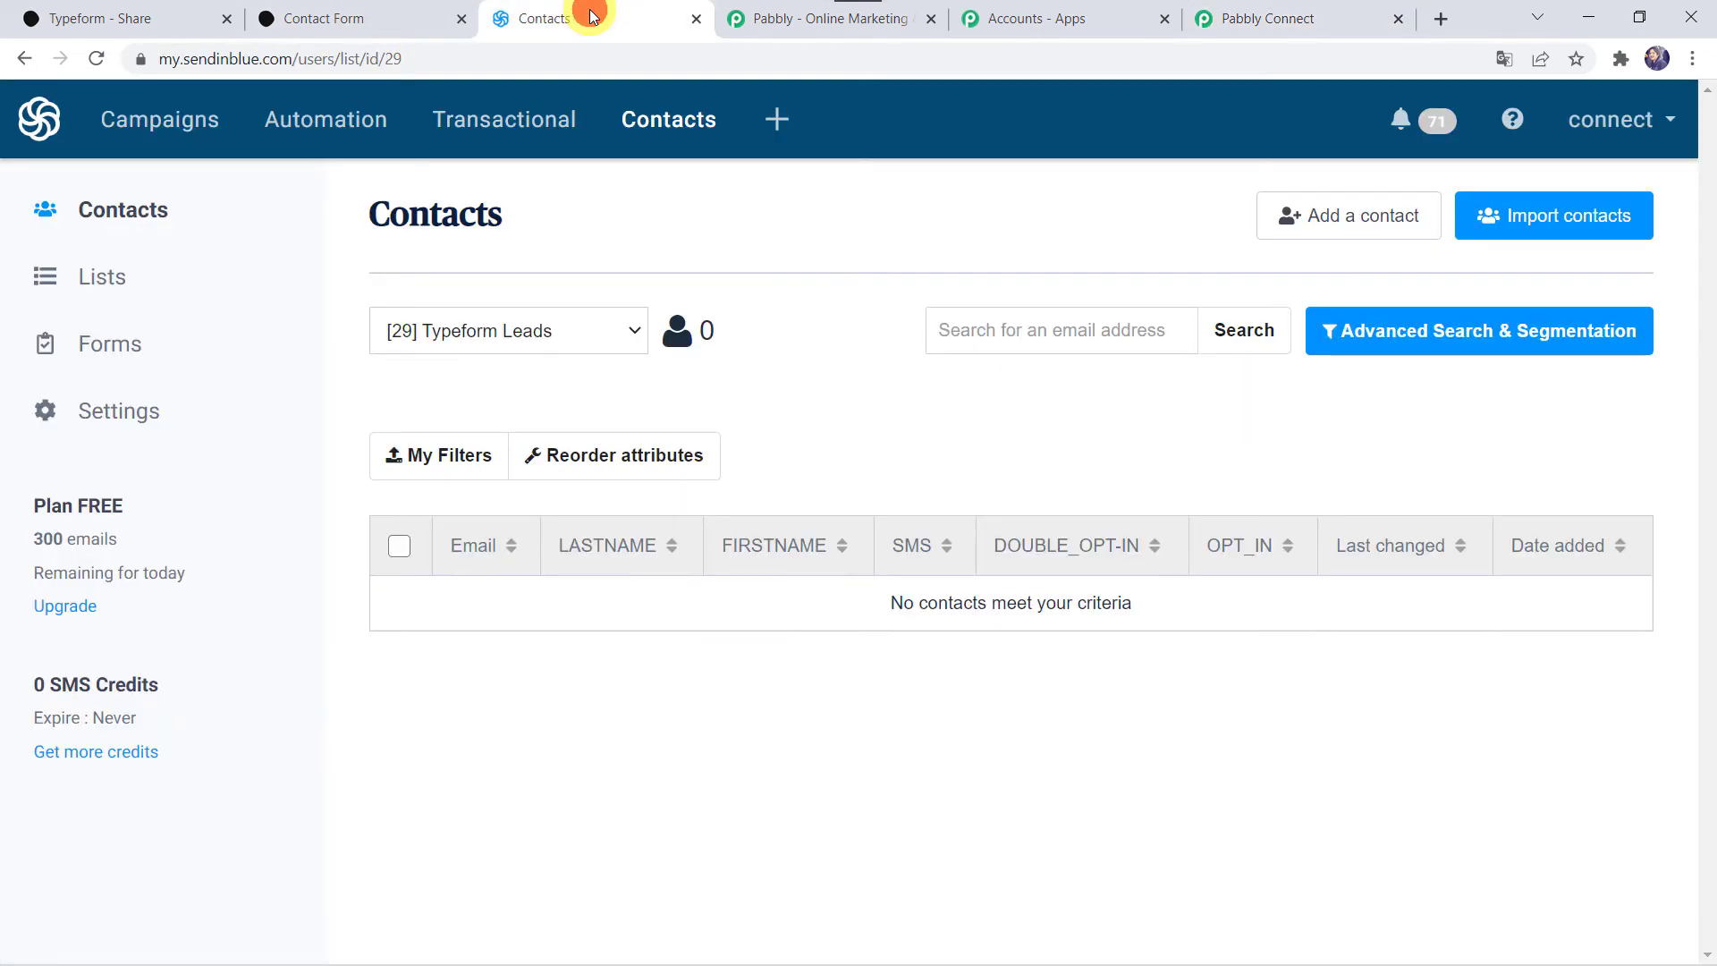
pyautogui.click(92, 59)
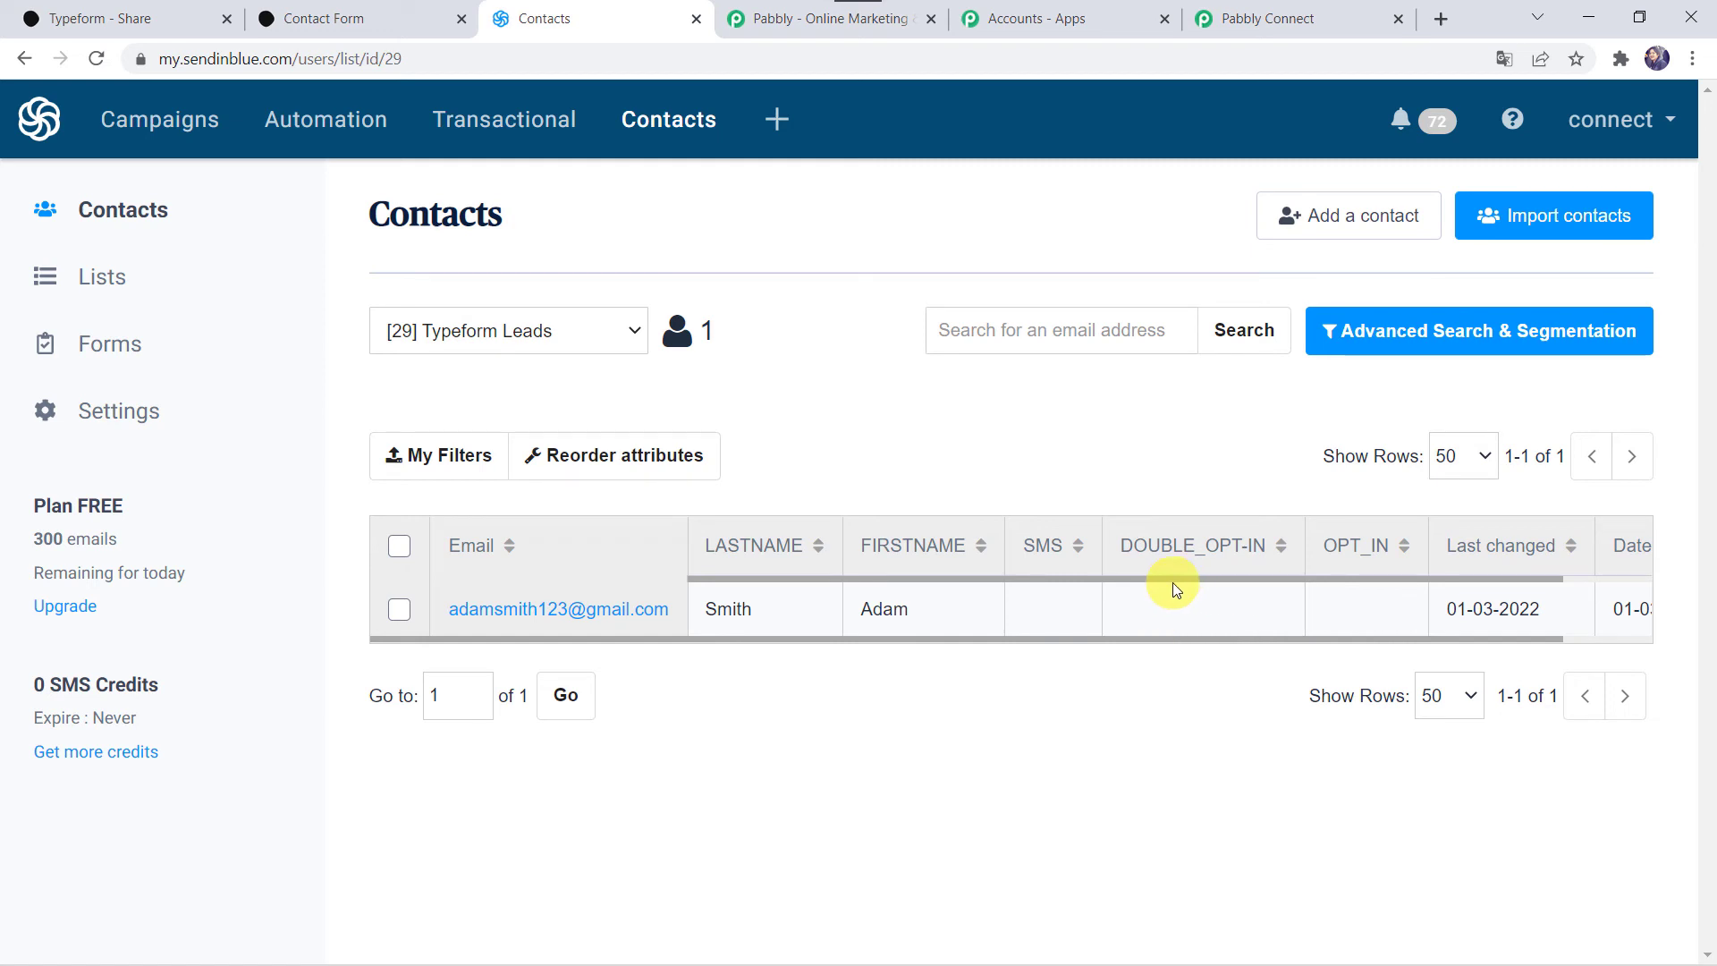
pyautogui.hscroll(1, 1149, 588)
pyautogui.hscroll(1, 1150, 591)
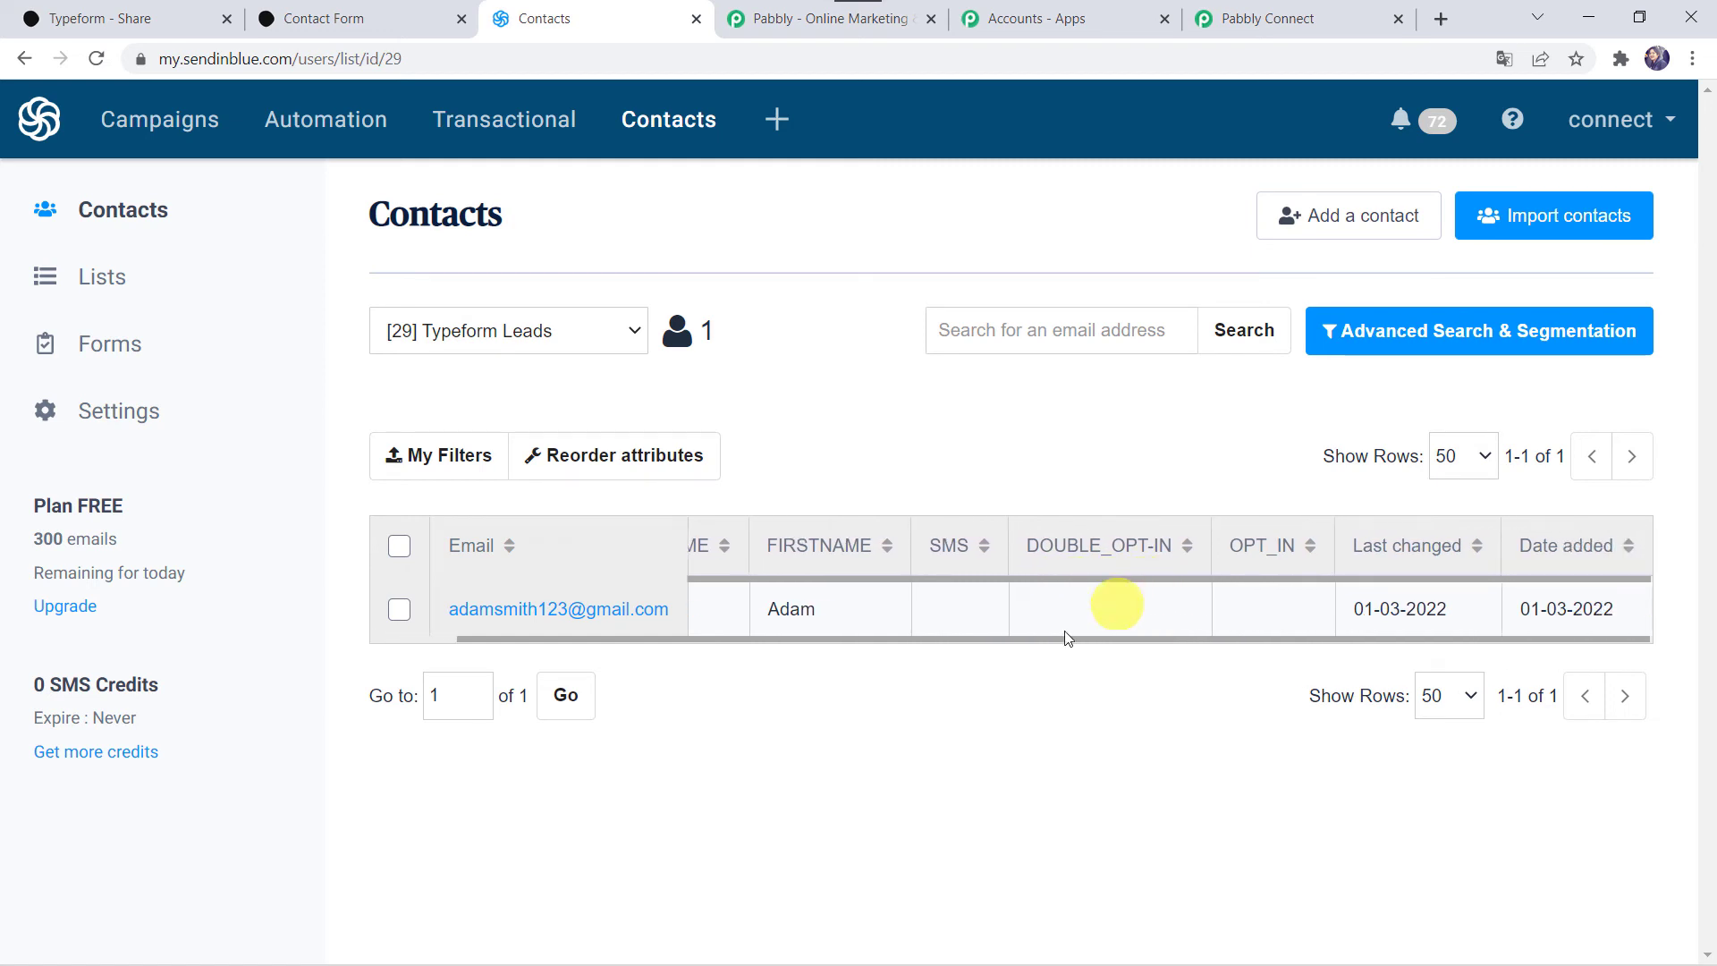
pyautogui.hscroll(-2, 921, 598)
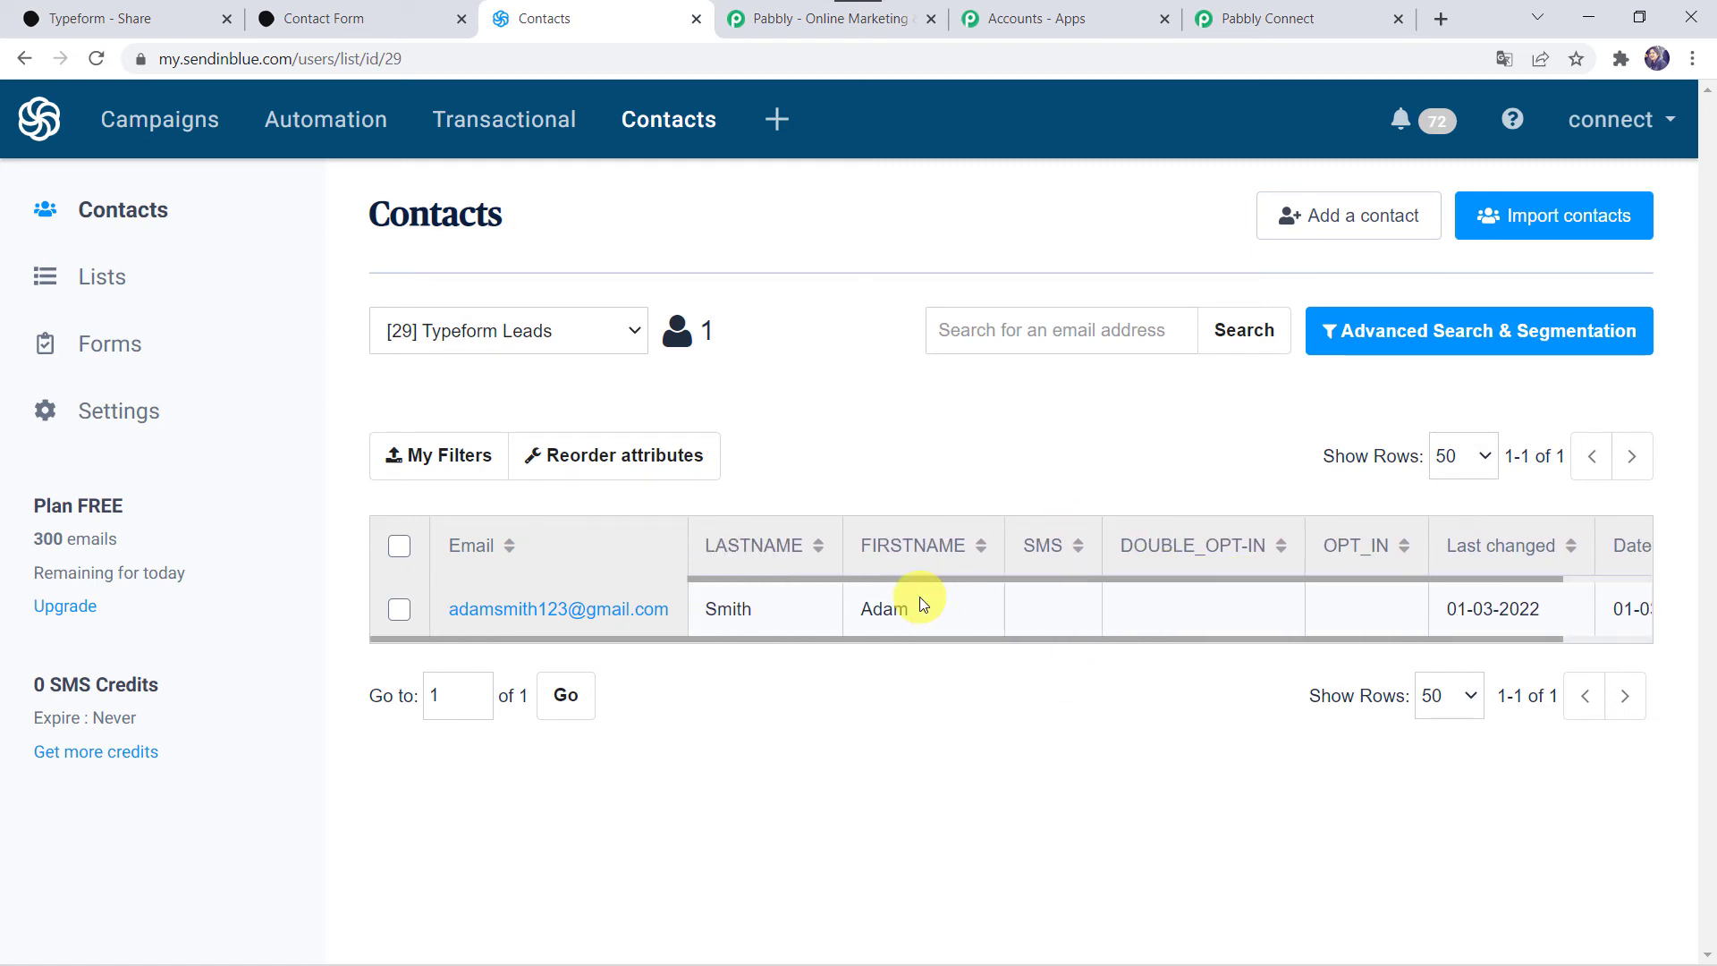
pyautogui.click(1315, 16)
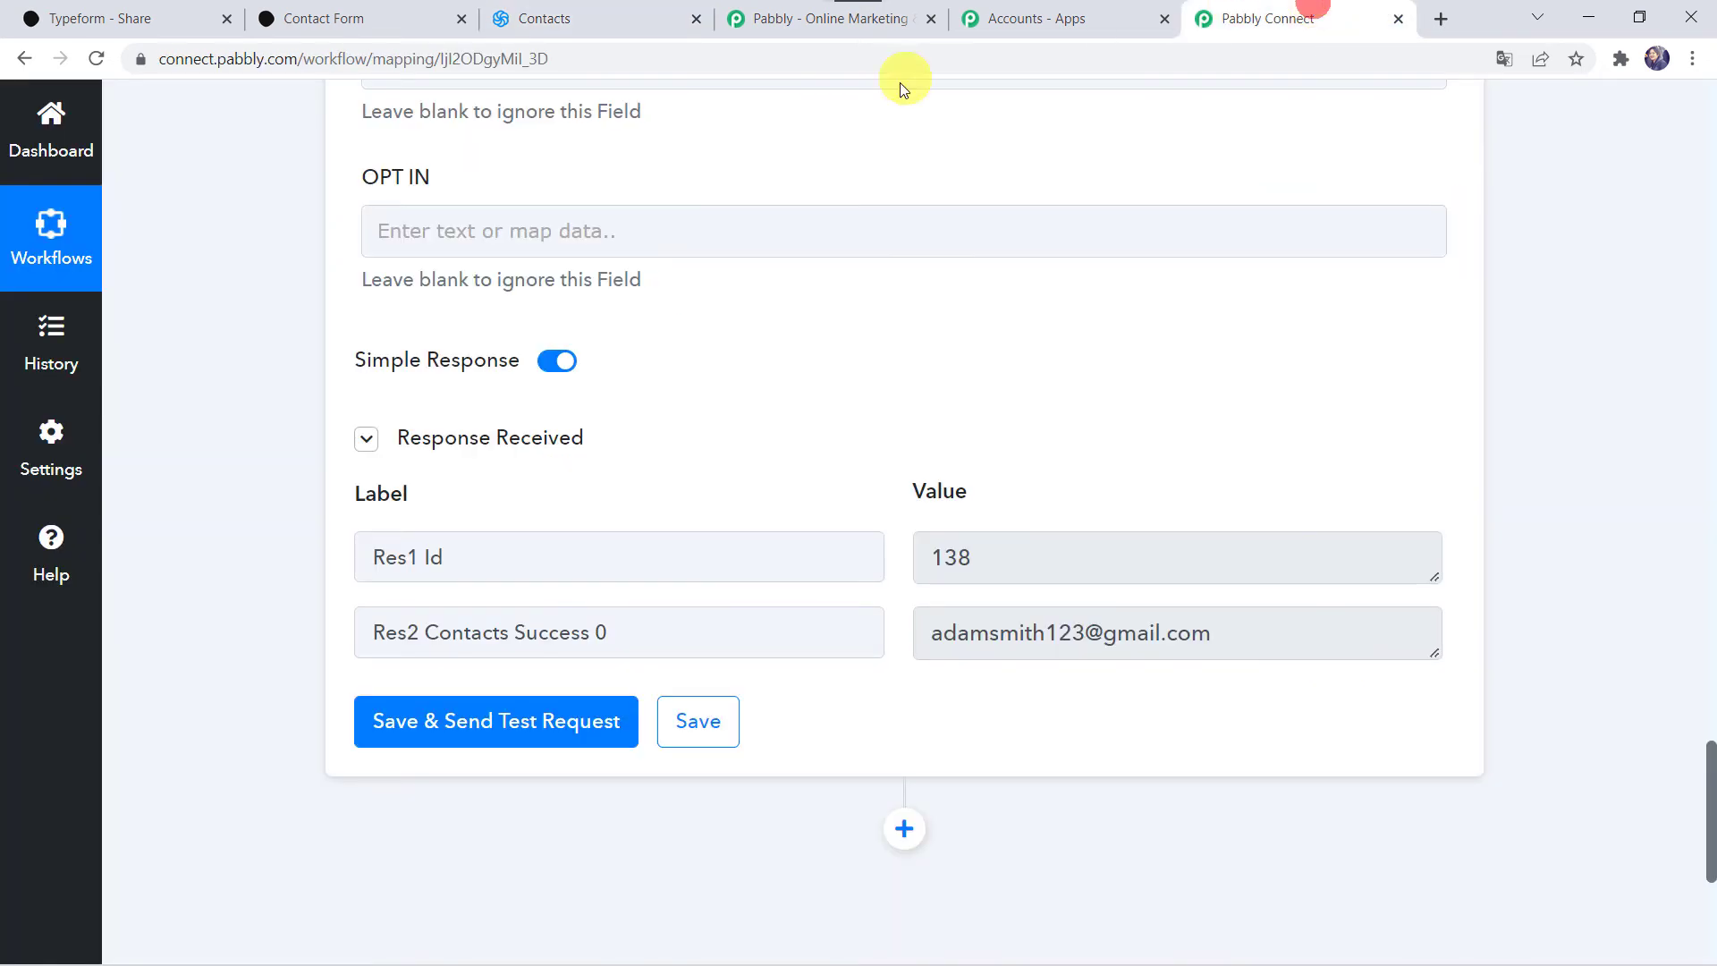
# Step: Save the Sendinblue action step and switch to the Typeform Contact Form
pyautogui.click(702, 733)
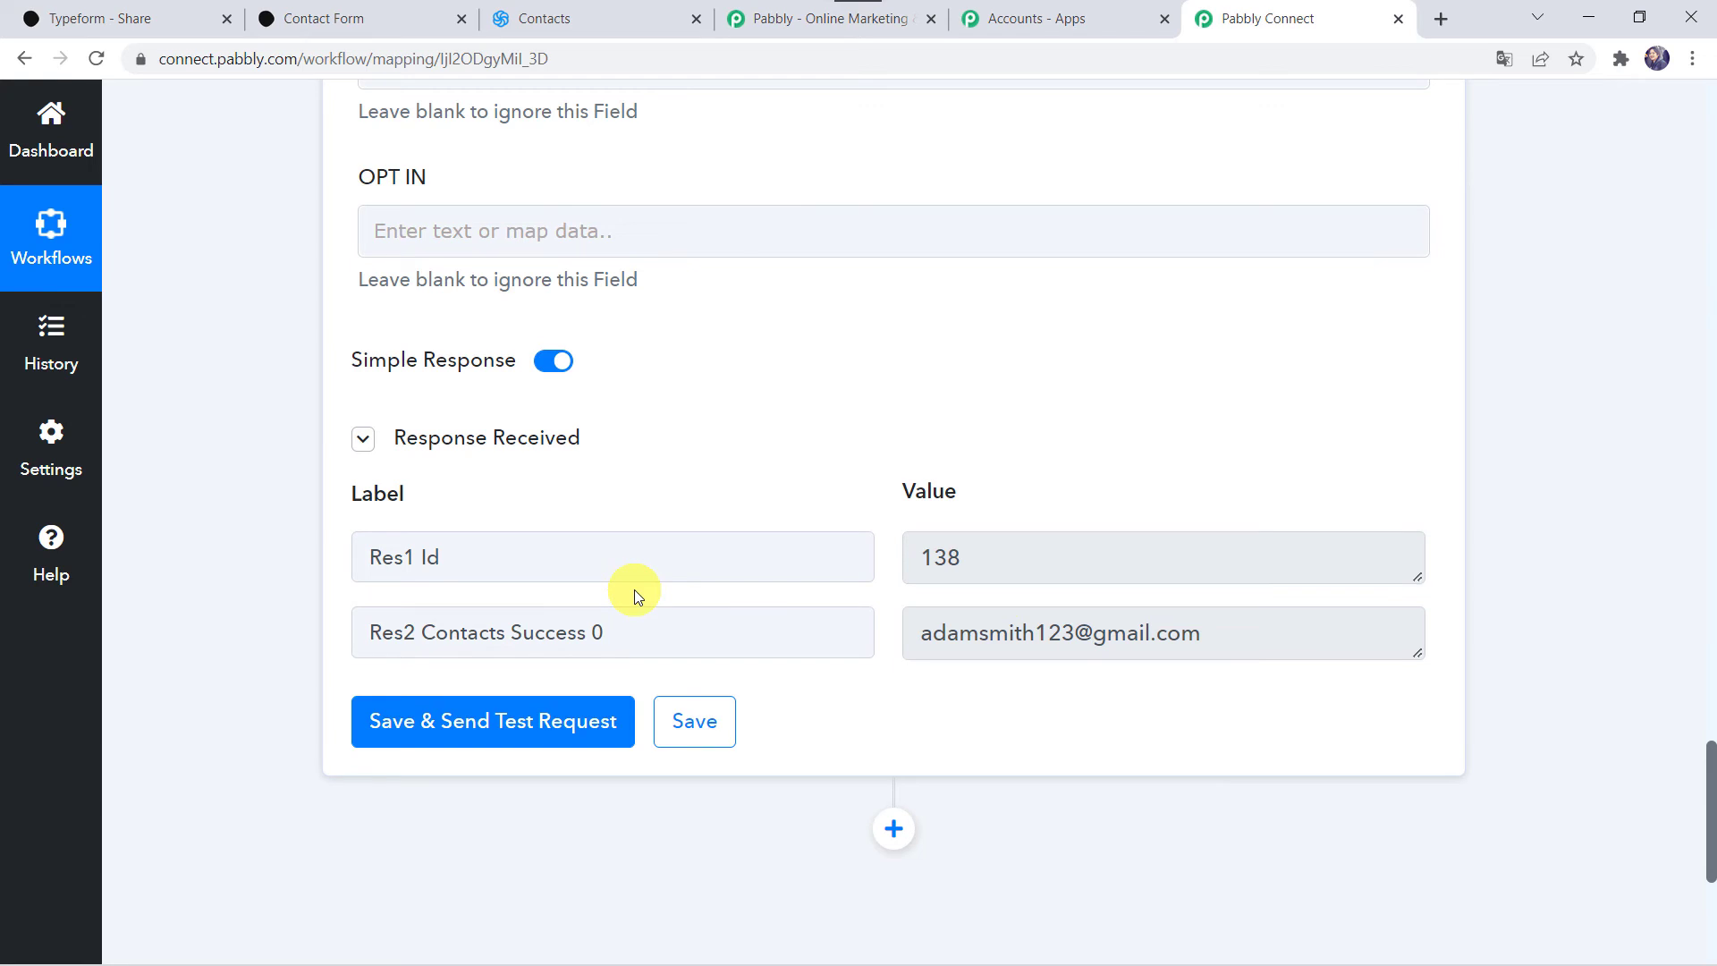
pyautogui.click(356, 25)
# Step: Reload the Contact Form and answer First Name and Last Name with a new contact's name
pyautogui.click(454, 55)
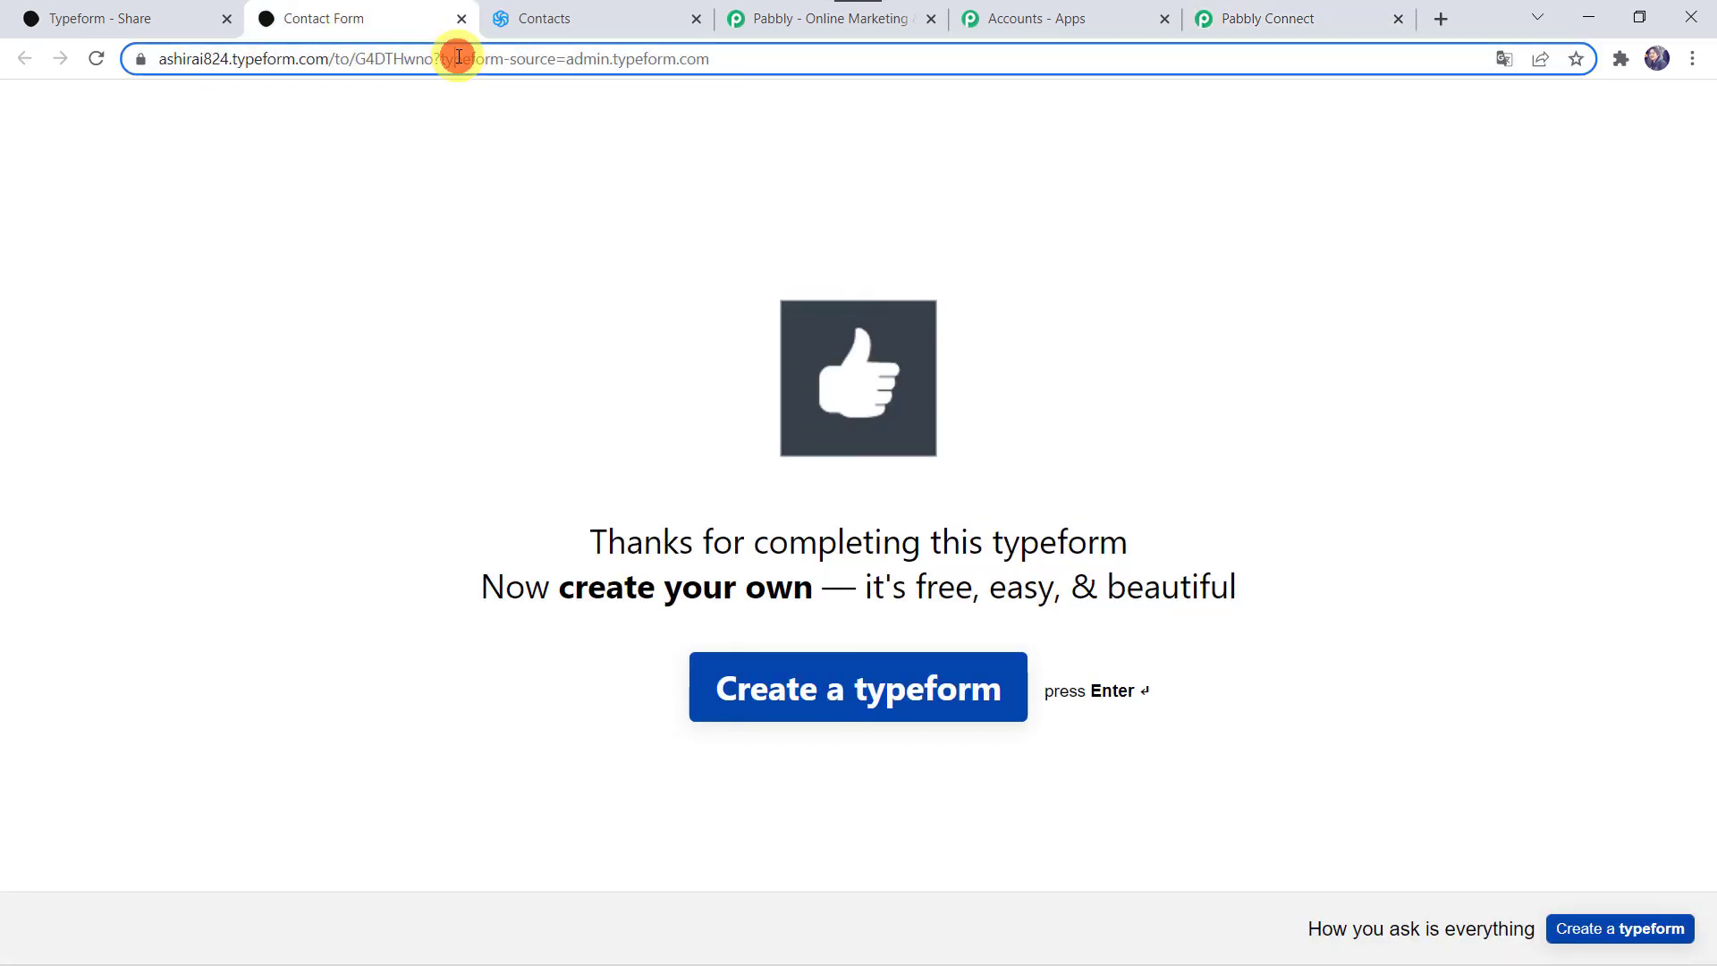
pyautogui.press('Return')
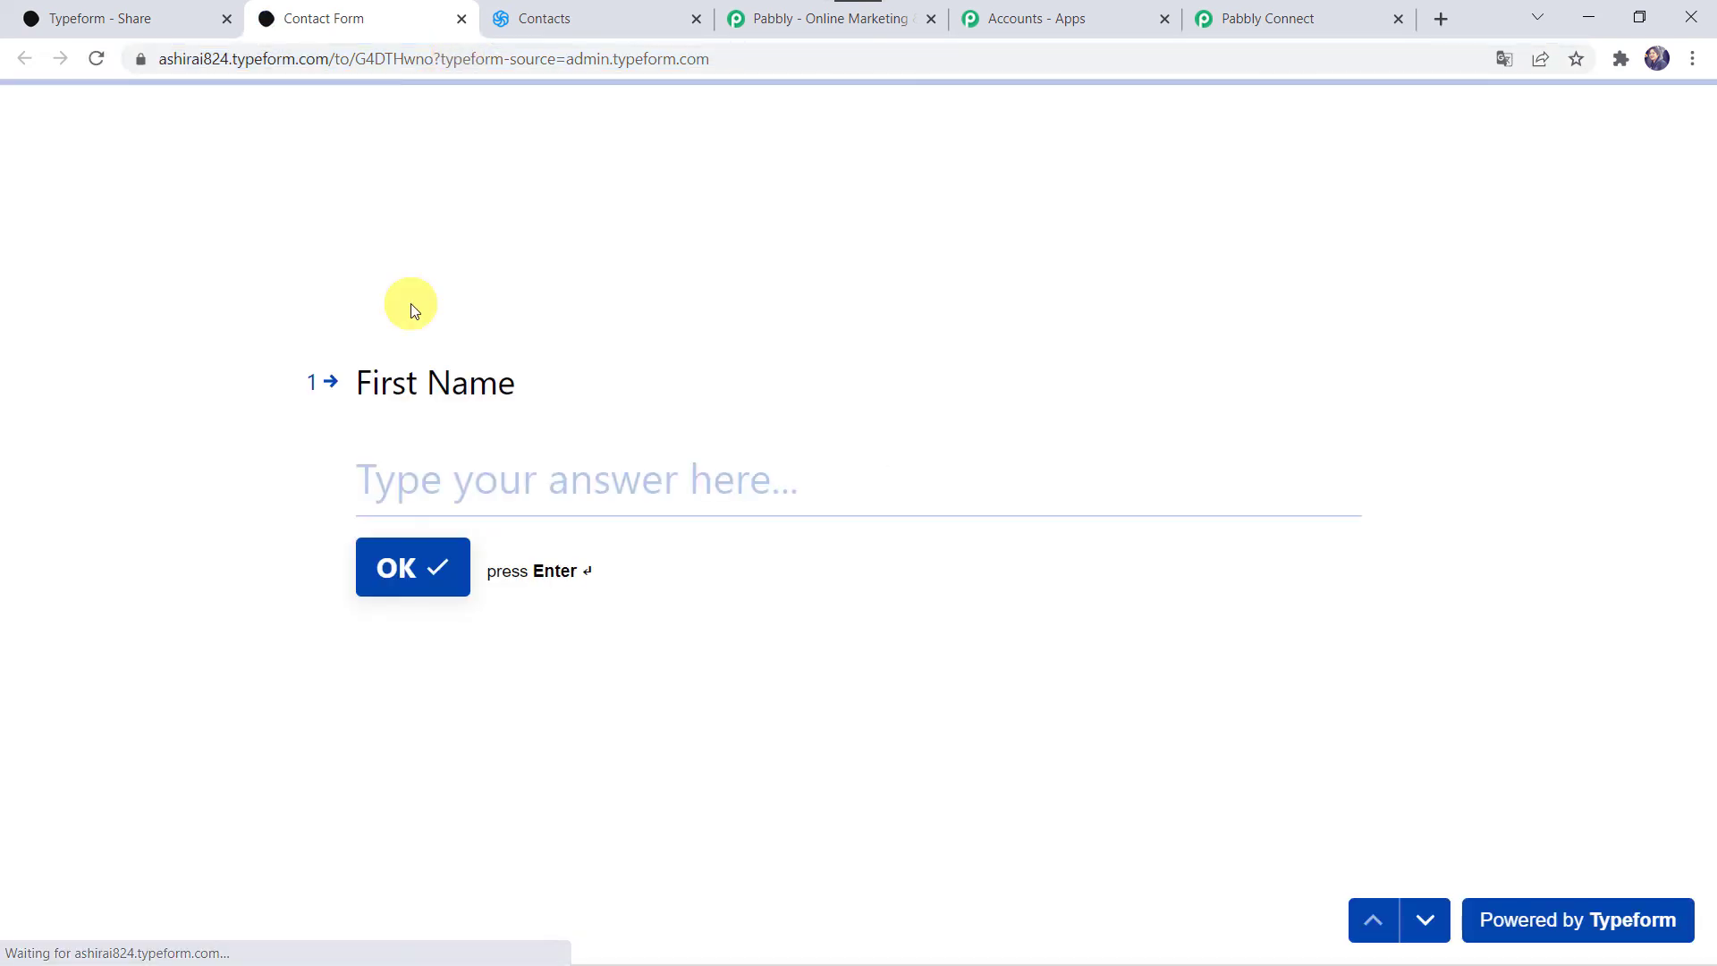
pyautogui.click(431, 494)
pyautogui.press('Return')
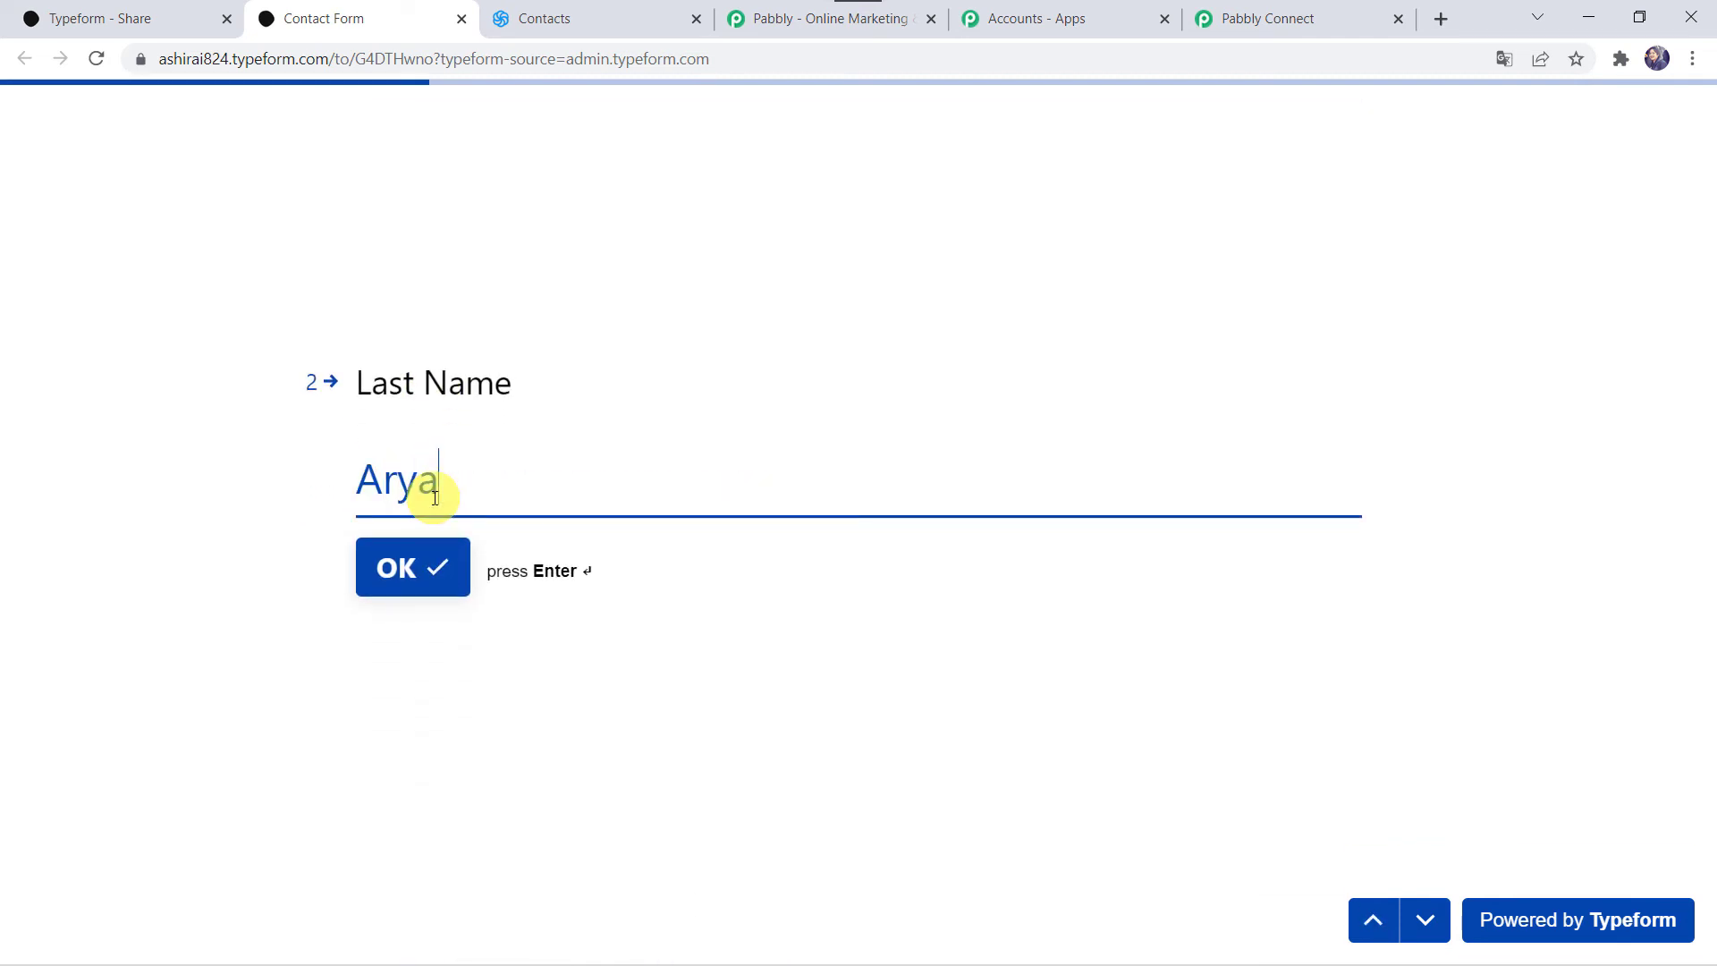
pyautogui.press('Return')
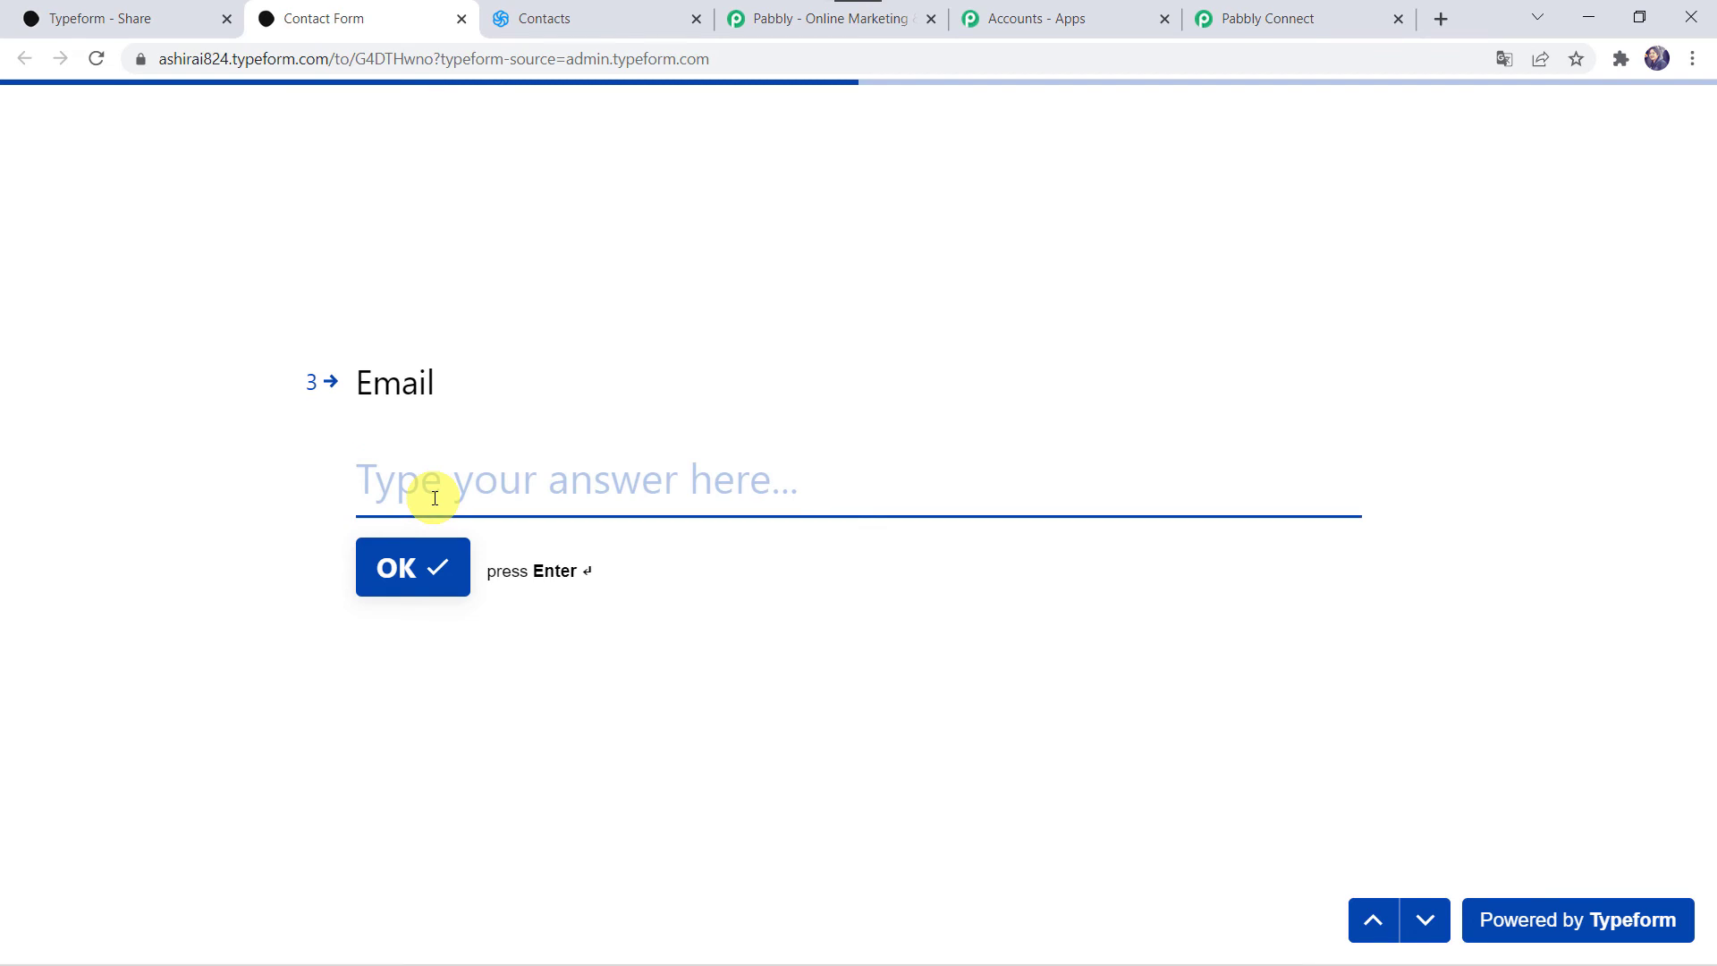
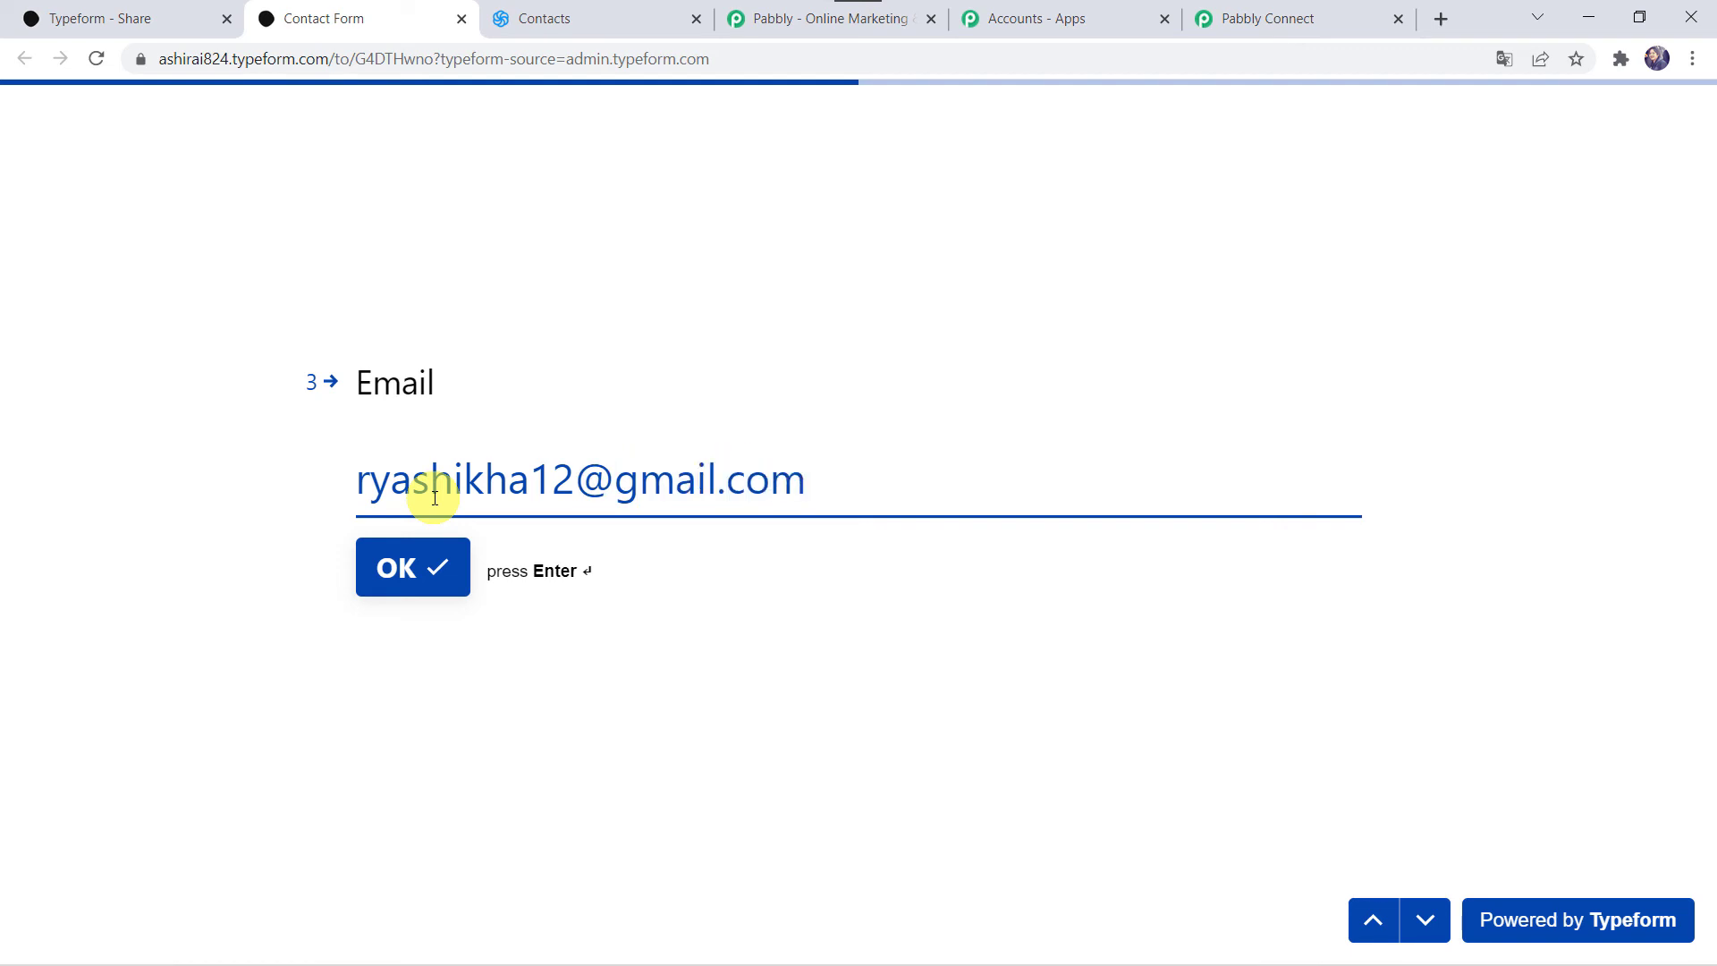
# Step: Enter the contact's email address and mobile number, then submit the form
pyautogui.write('a')
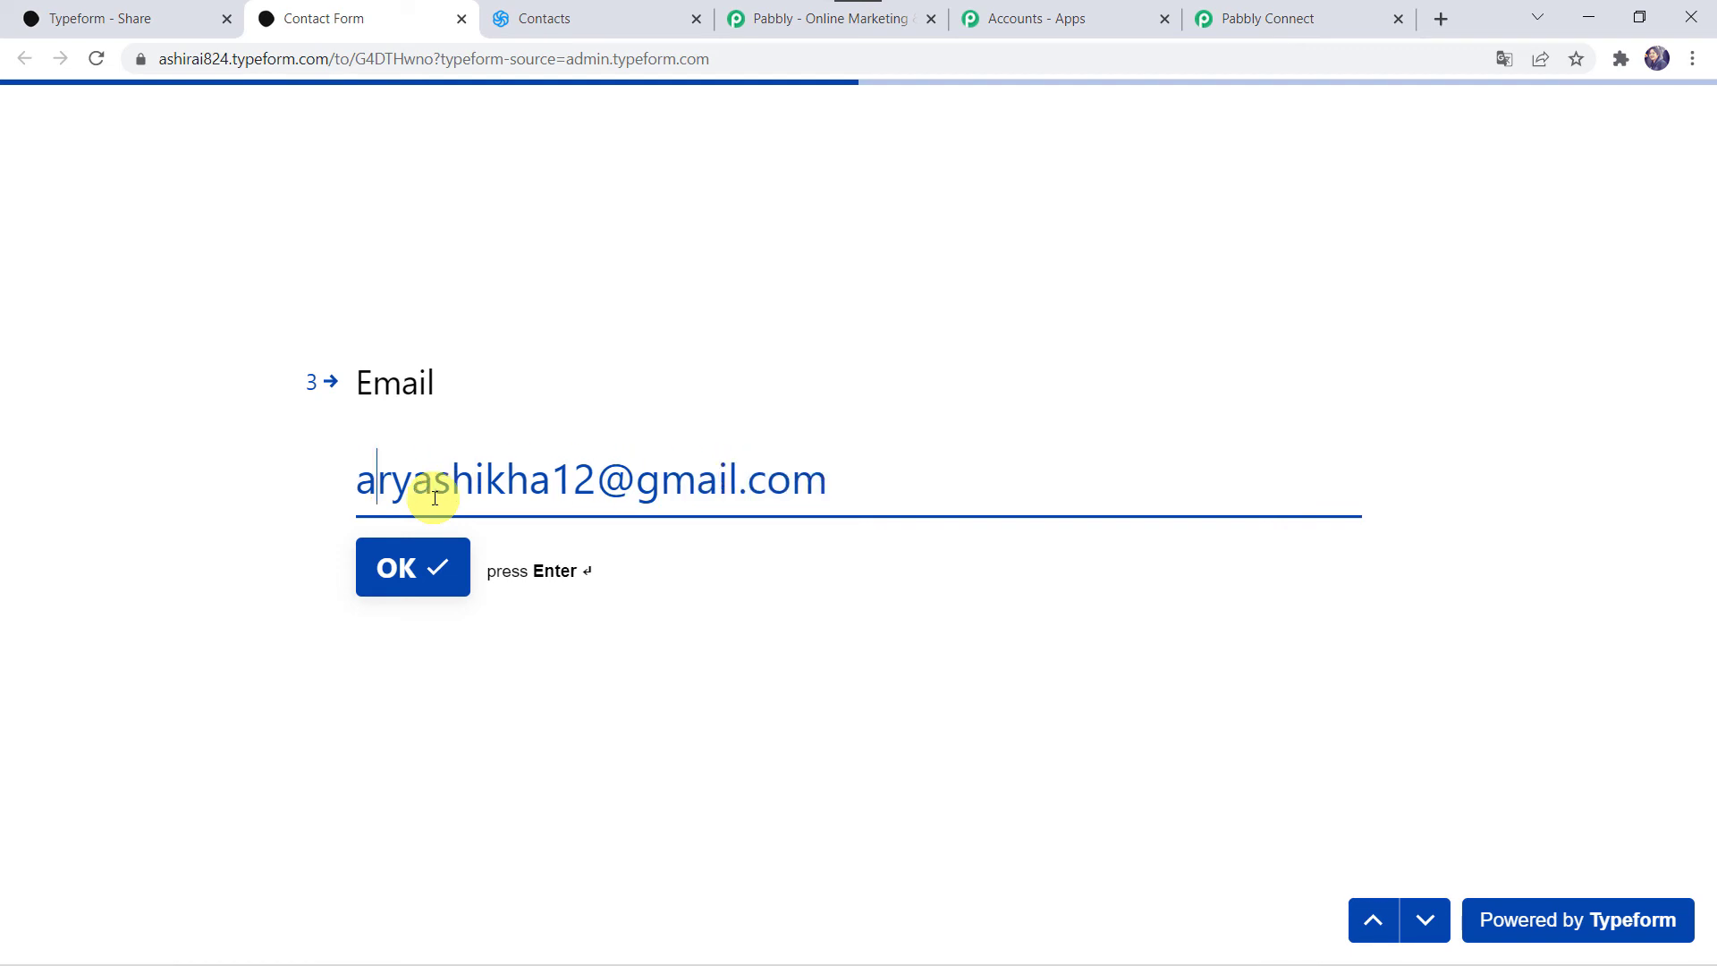
pyautogui.press('Return')
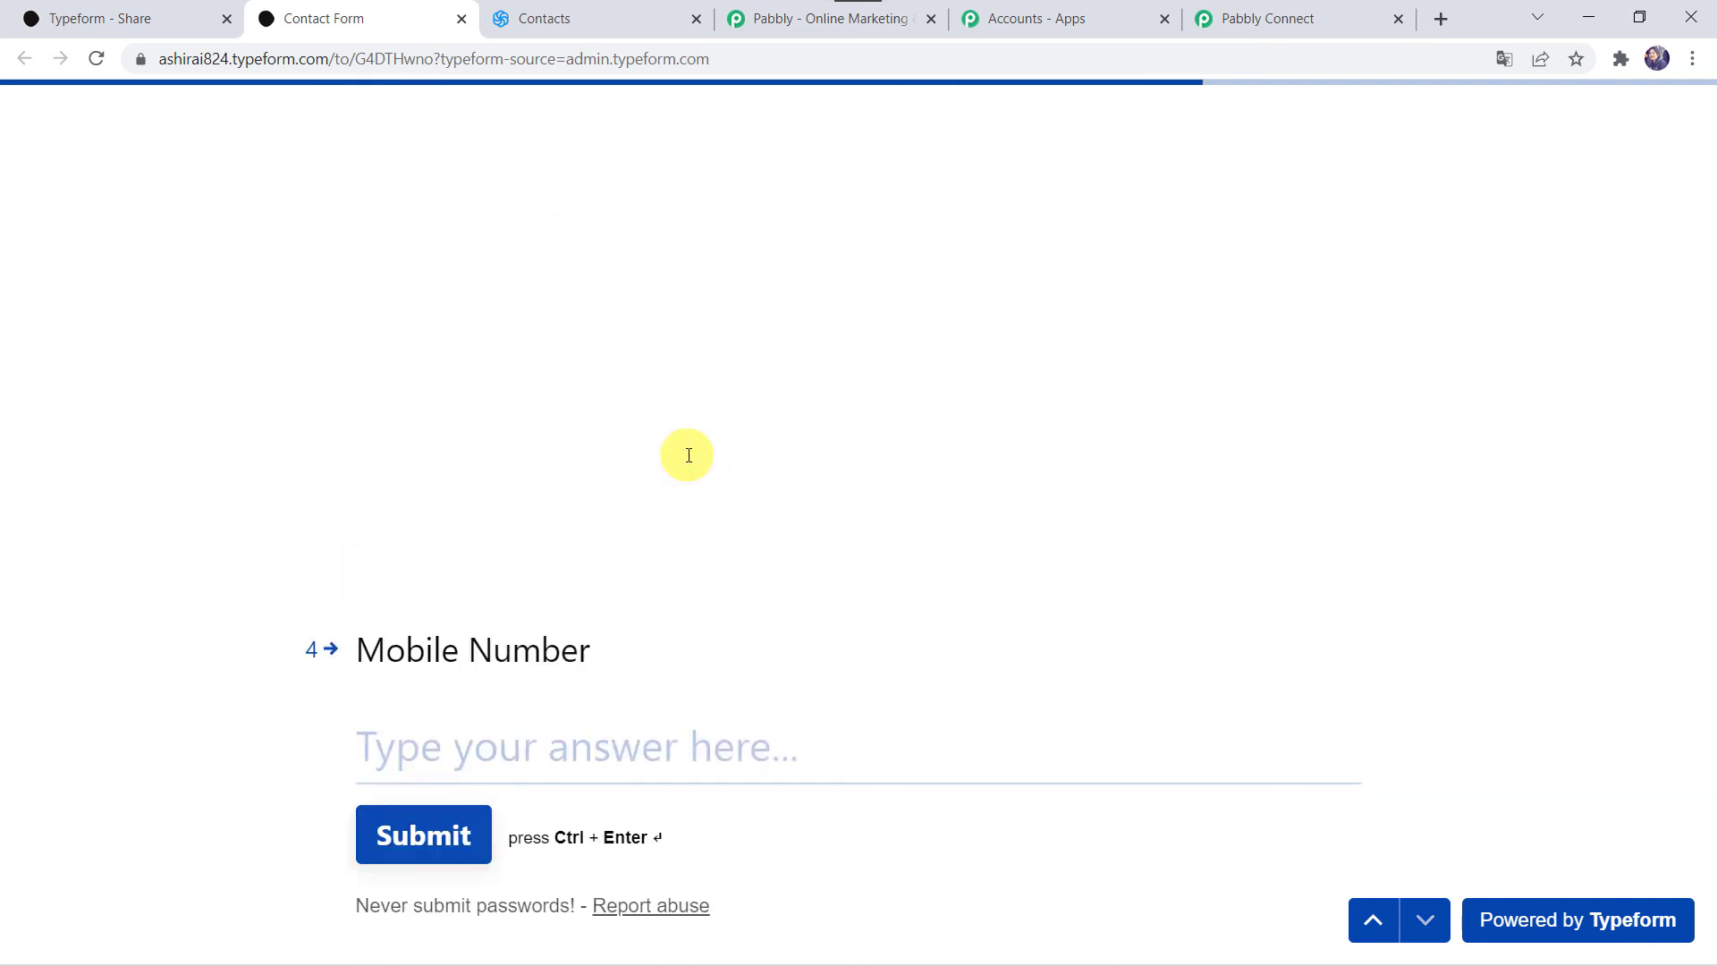
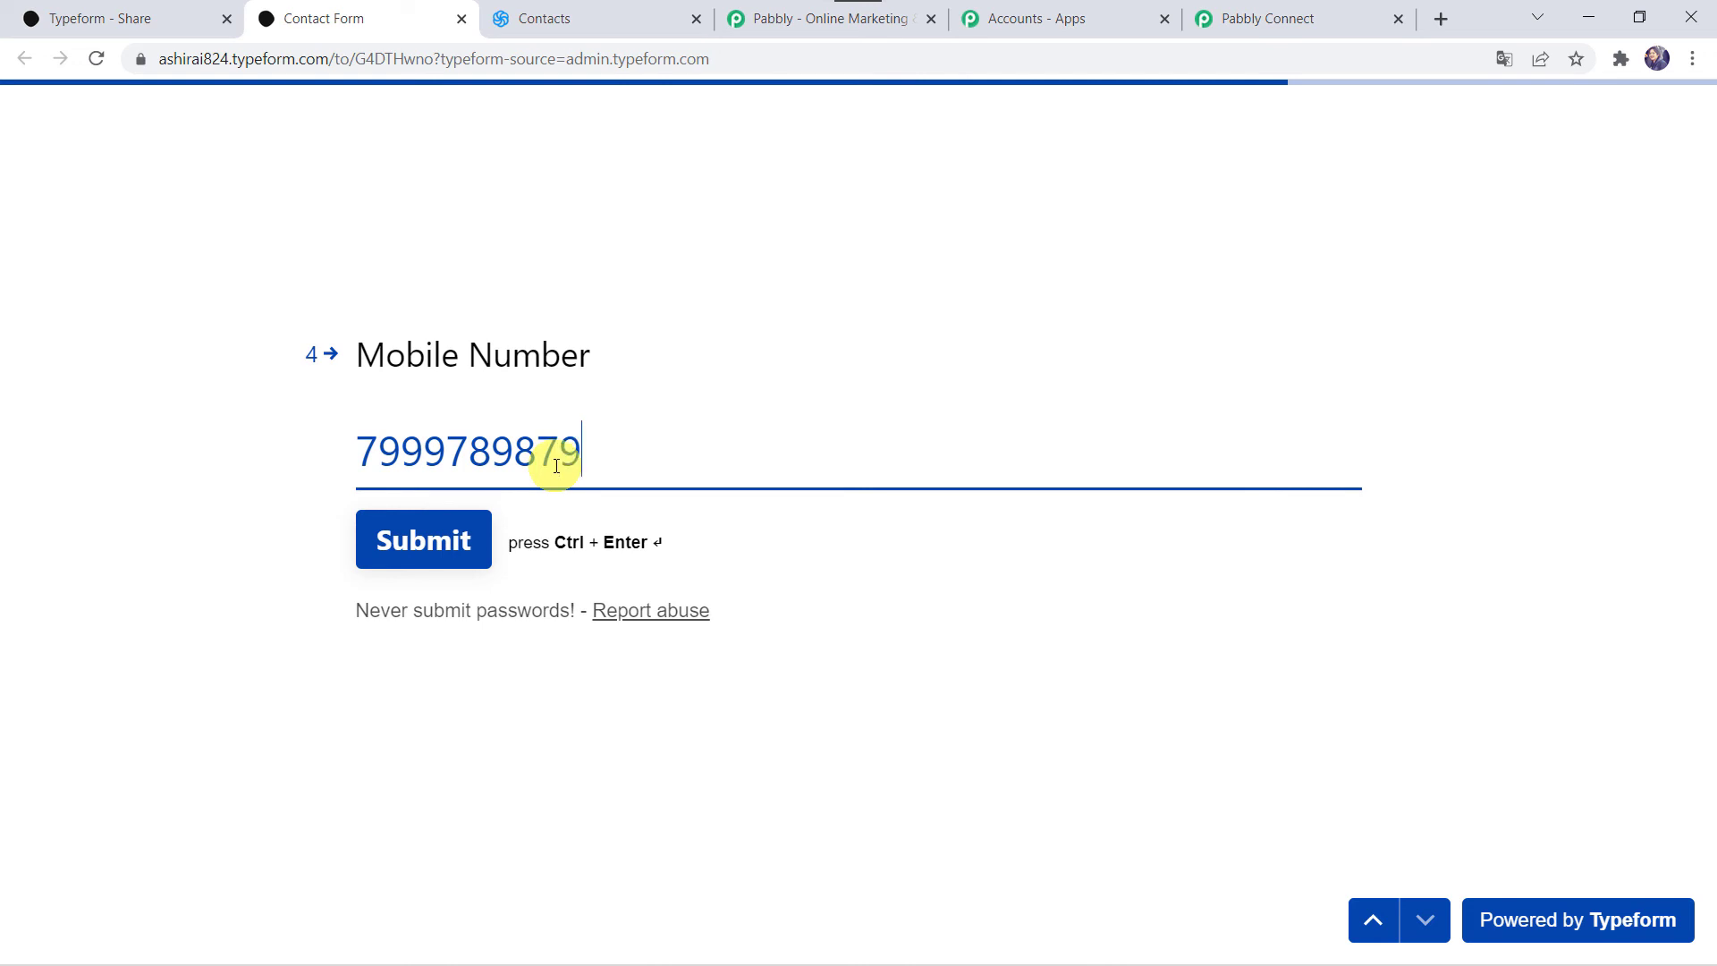
pyautogui.click(424, 541)
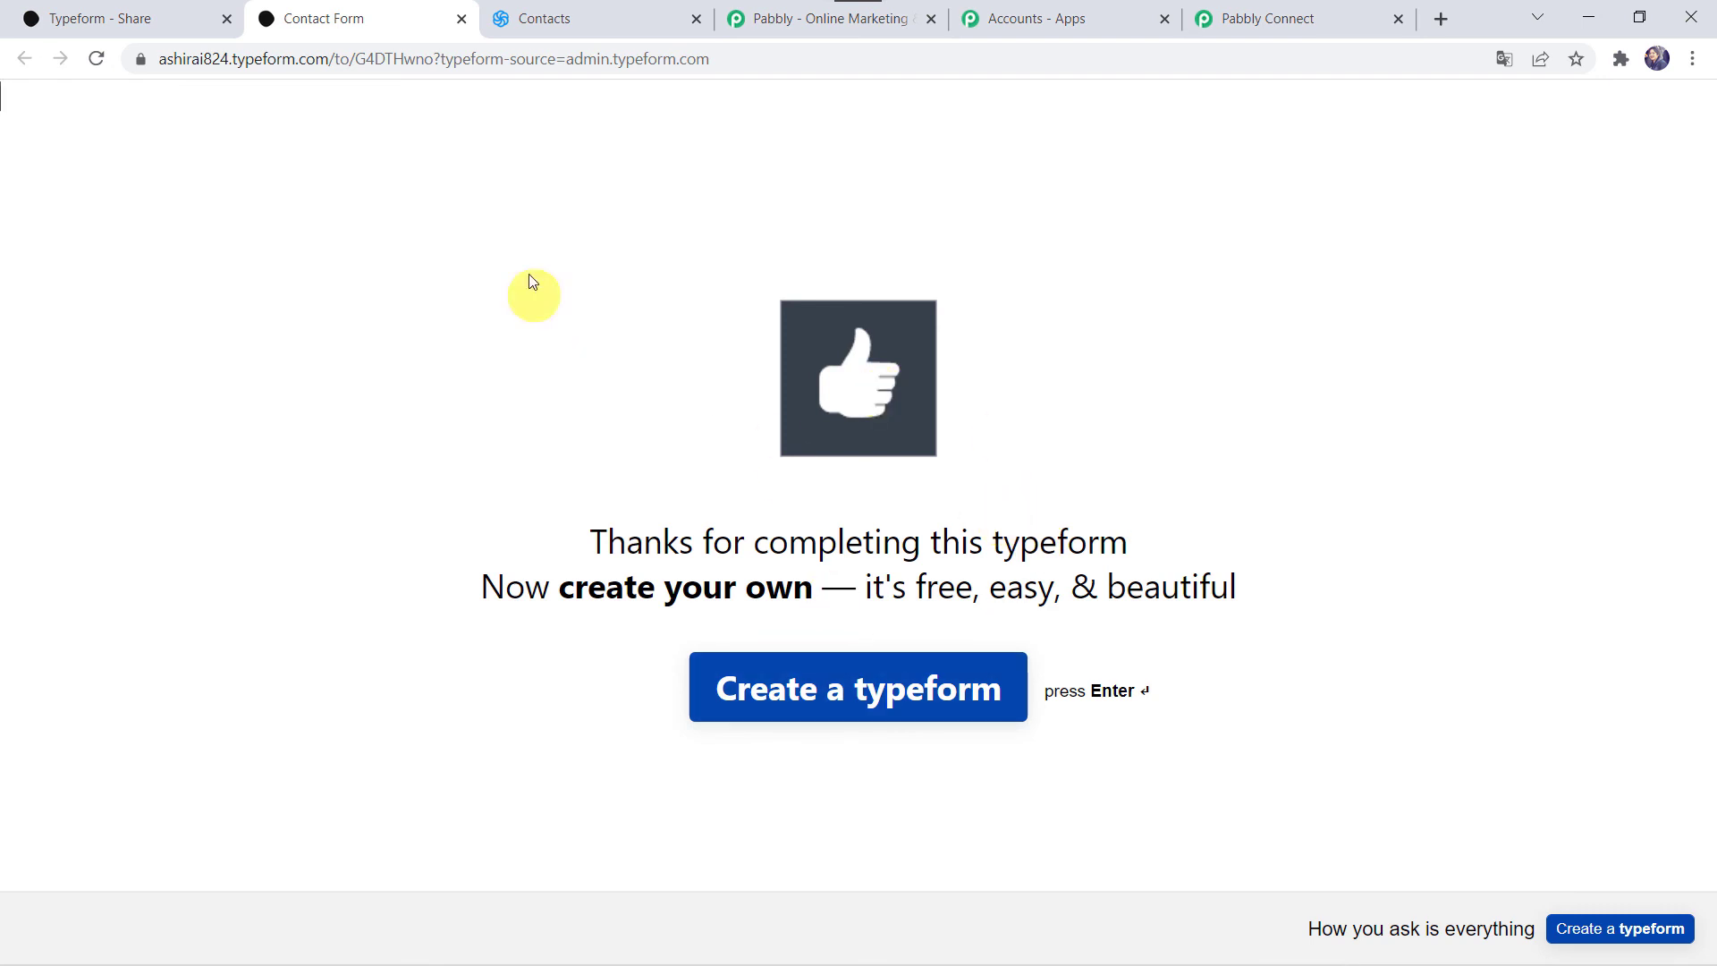
pyautogui.click(624, 23)
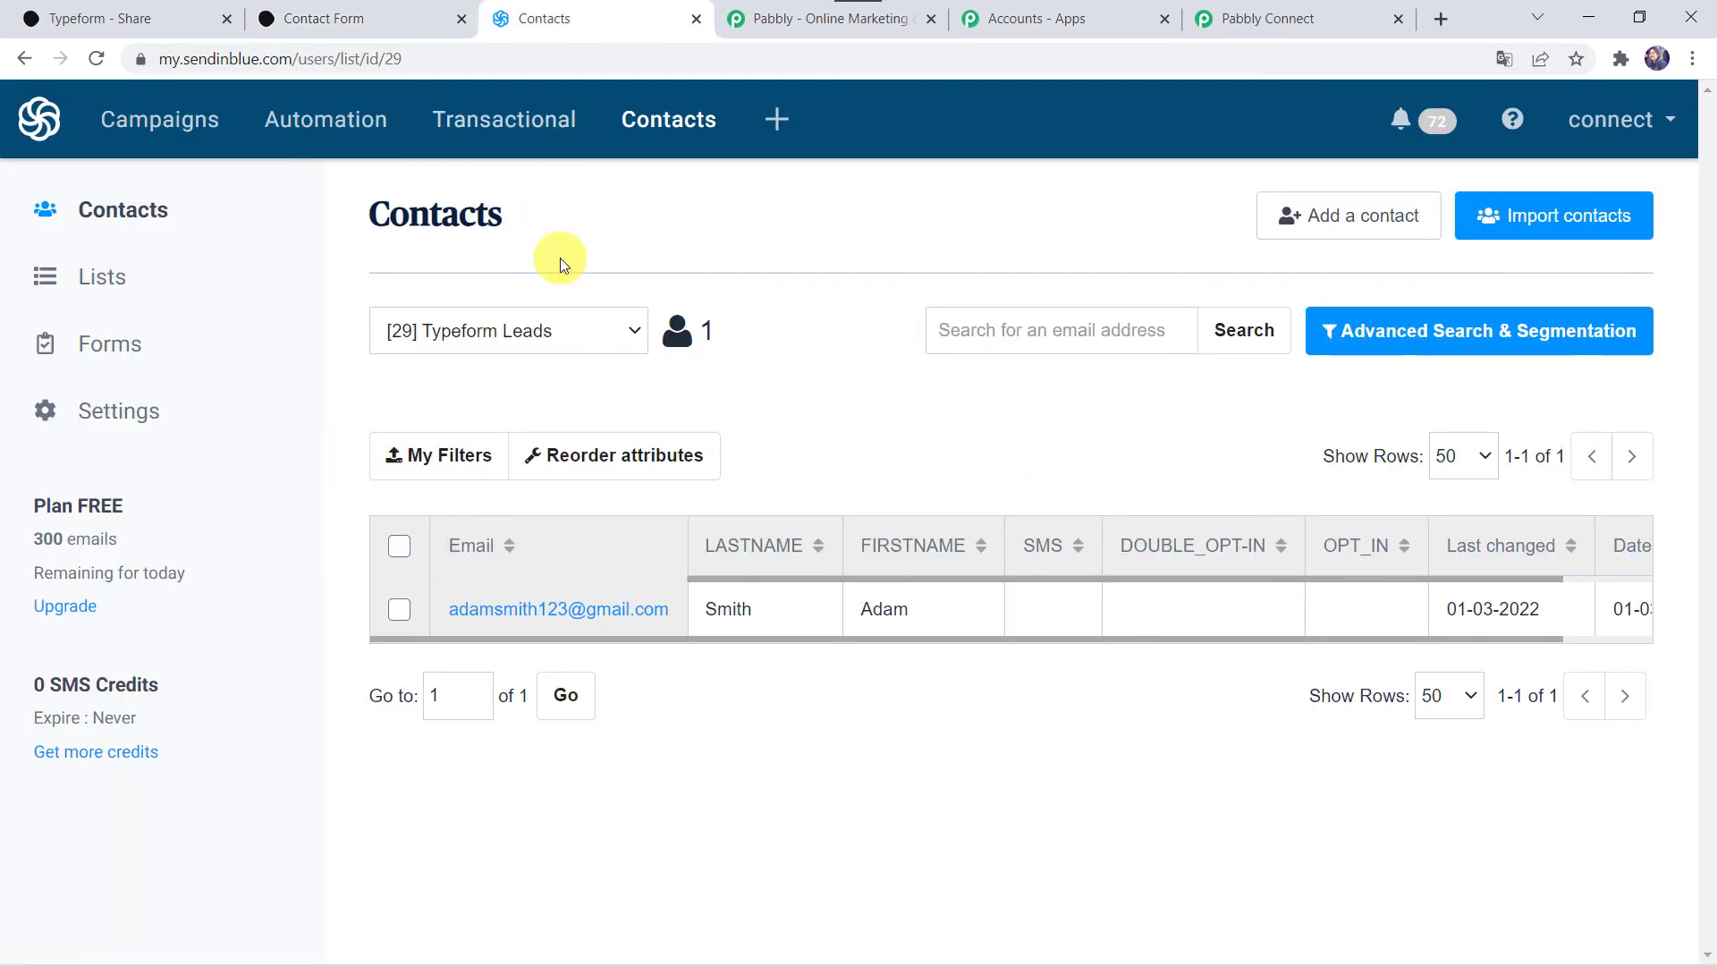
# Step: Reload Typeform Leads in Sendinblue and confirm the second submission appears as a new contact
pyautogui.click(95, 58)
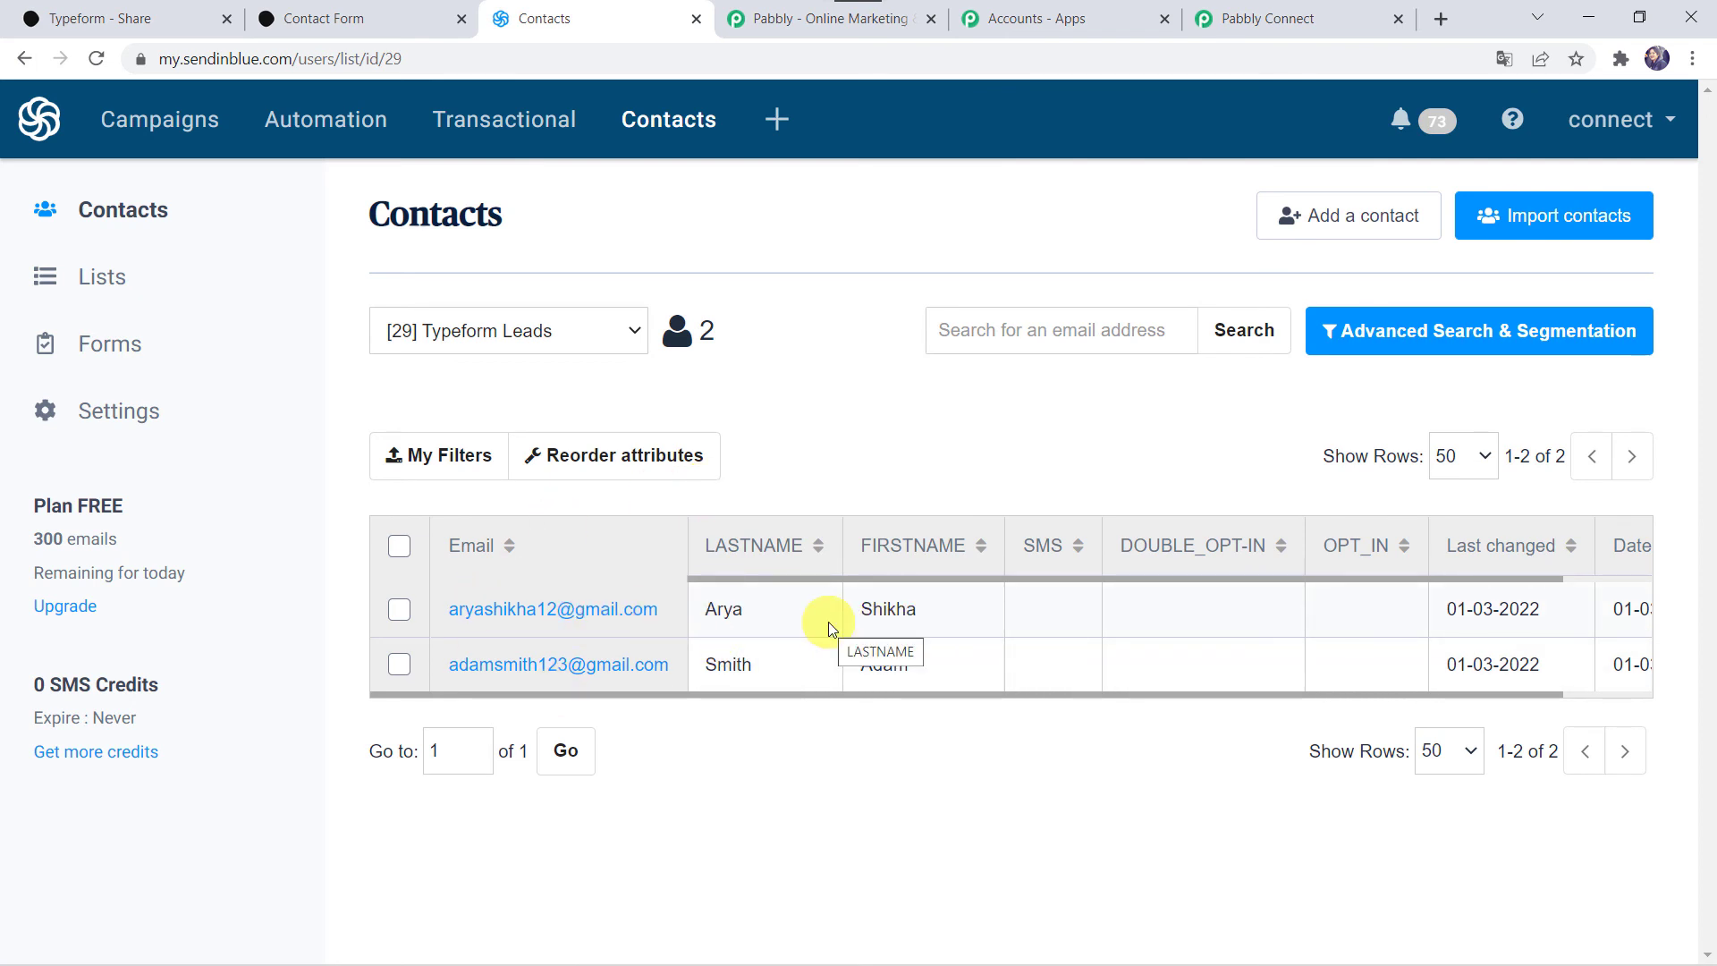
pyautogui.hscroll(3, 988, 624)
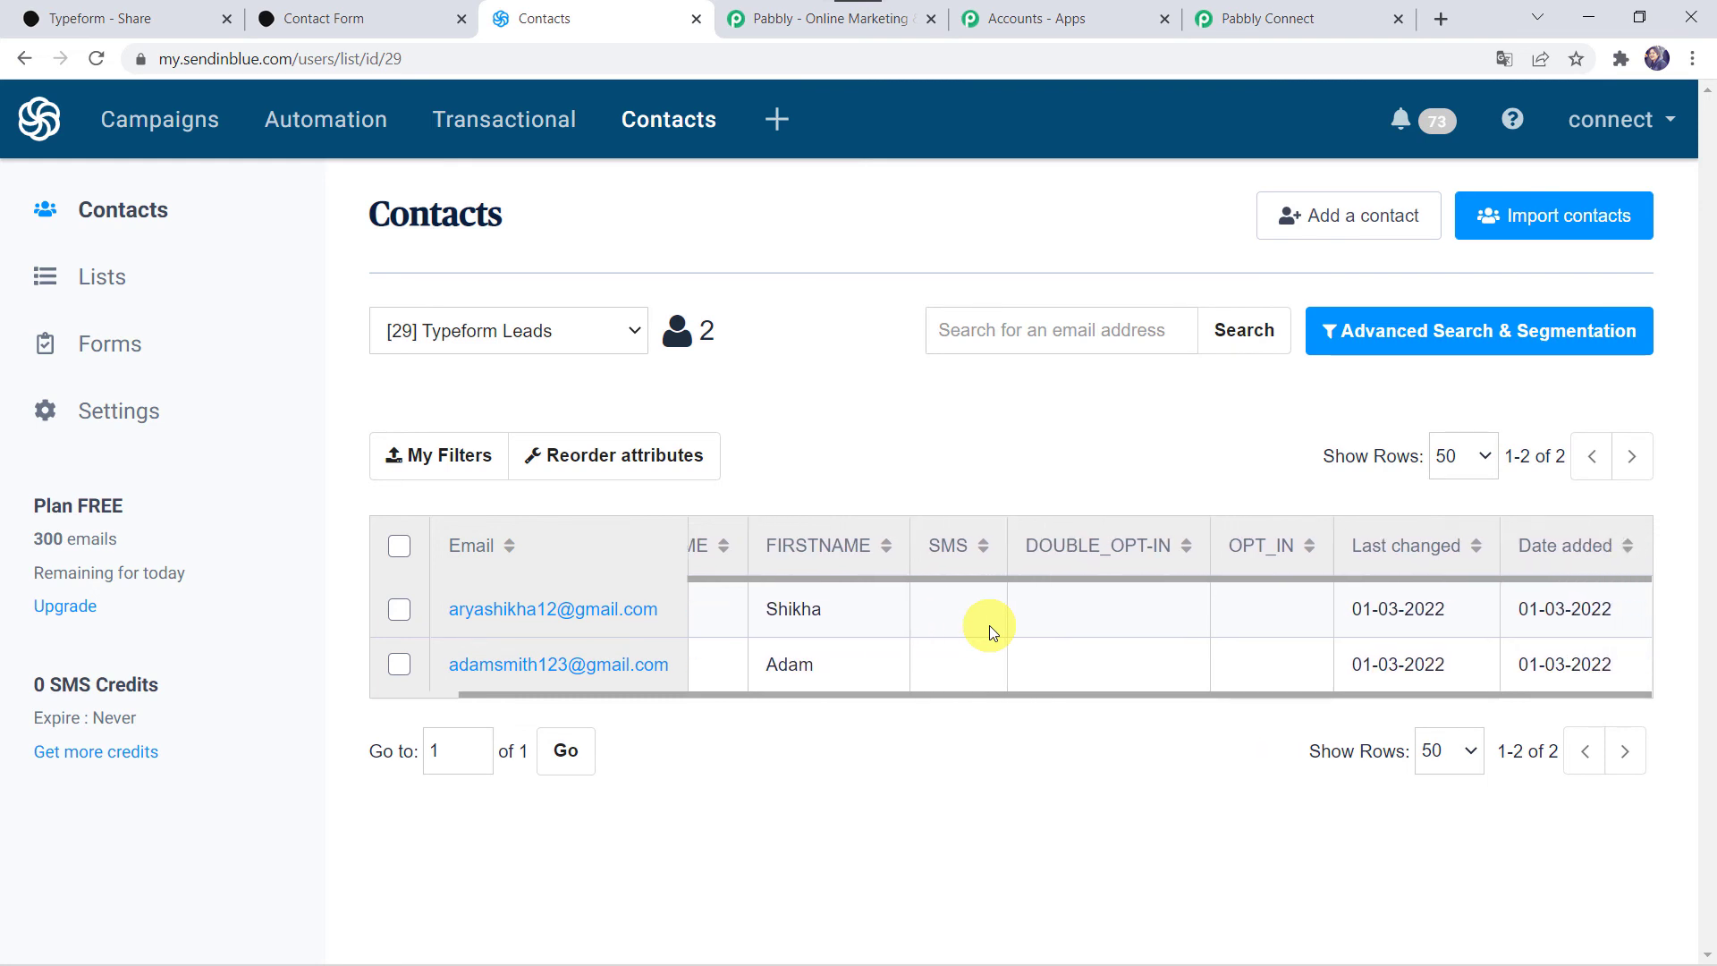
pyautogui.hscroll(-3, 990, 631)
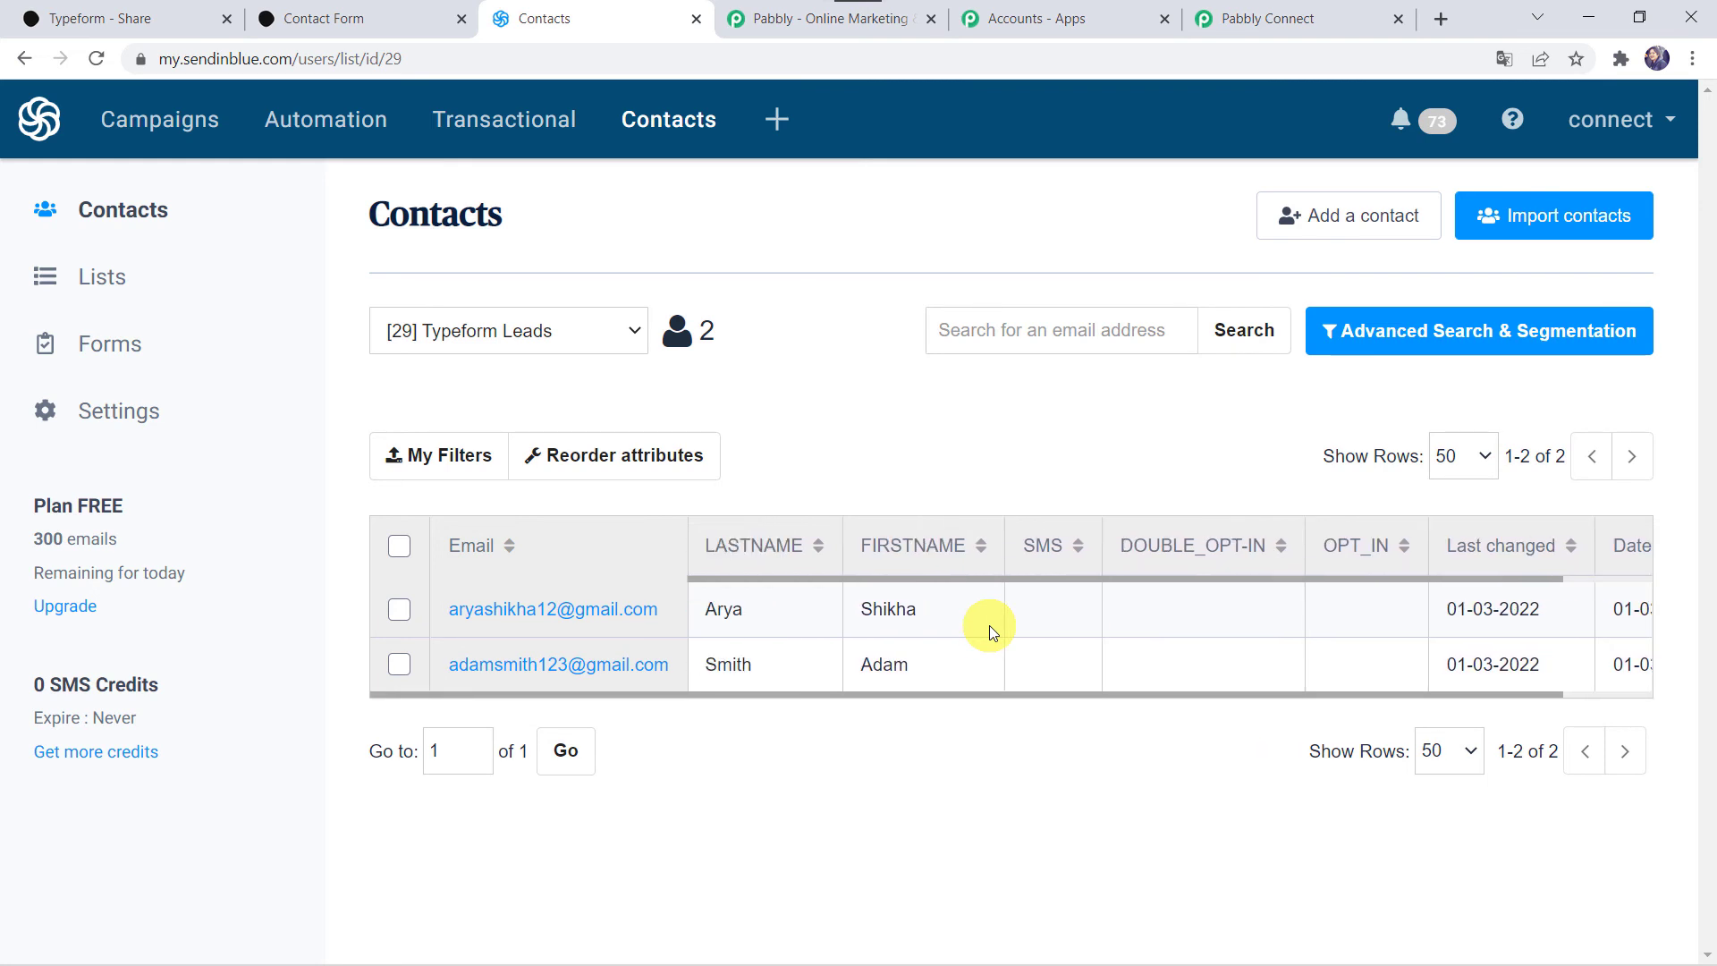
# Step: In Pabbly Connect, collapse the Sendinblue action and Typeform trigger cards
pyautogui.click(1284, 27)
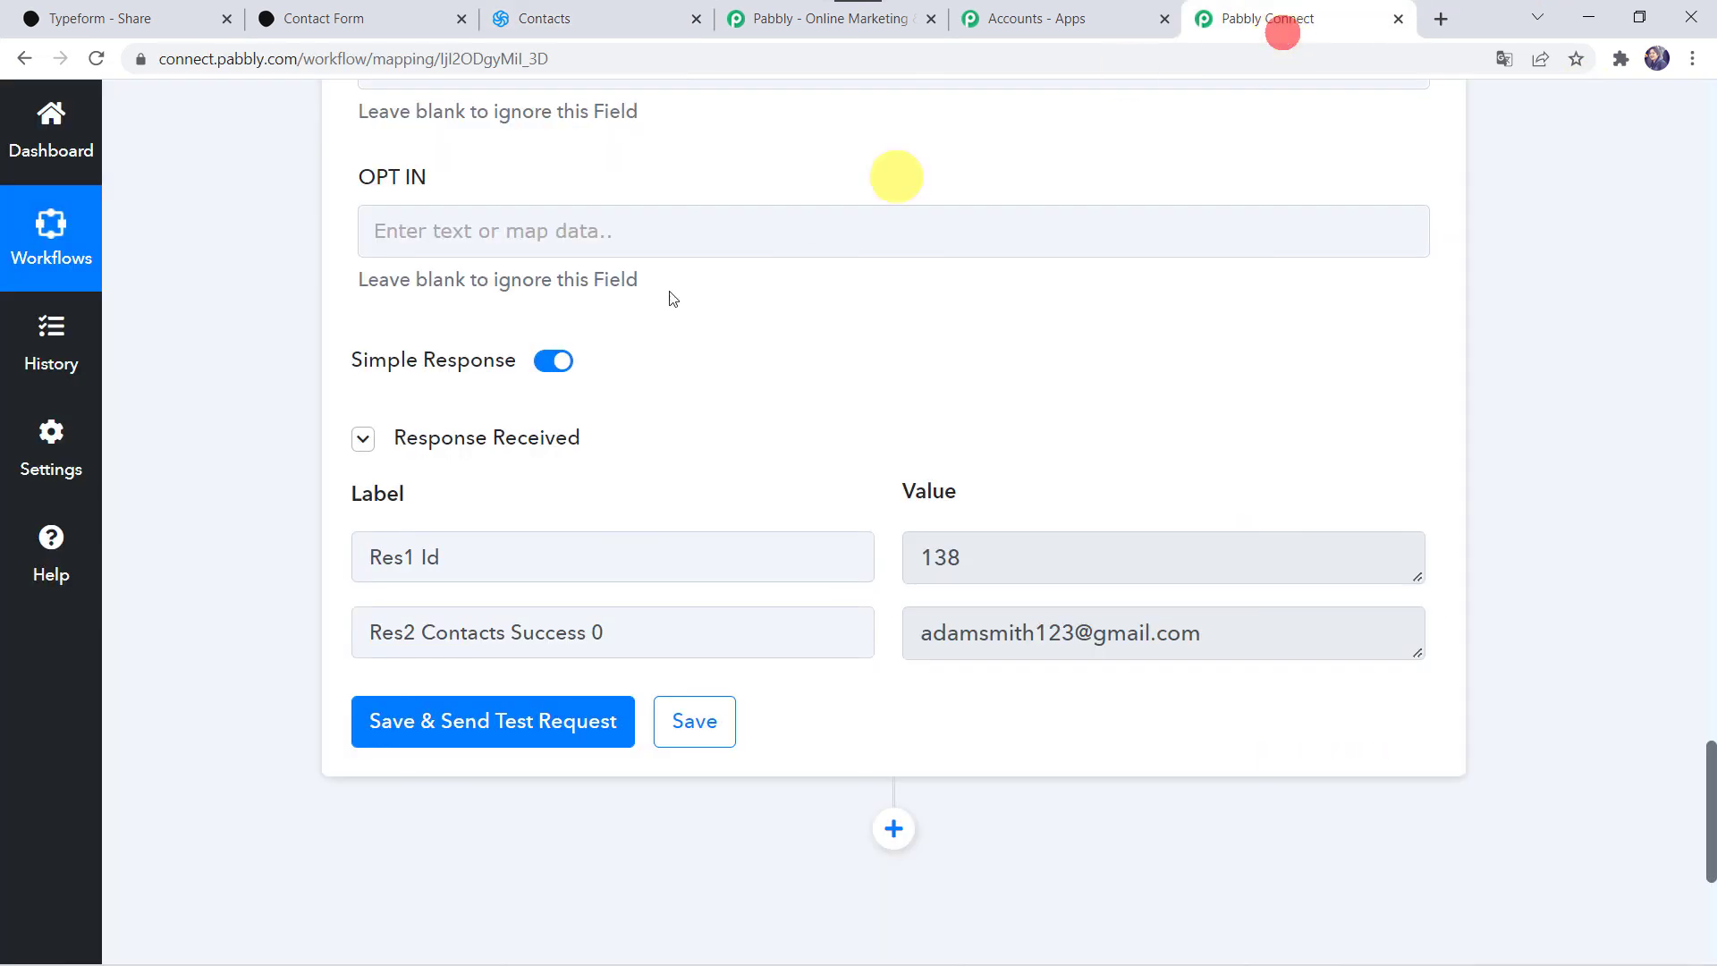
pyautogui.scroll(10, 576, 366)
pyautogui.scroll(10, 576, 359)
pyautogui.click(694, 463)
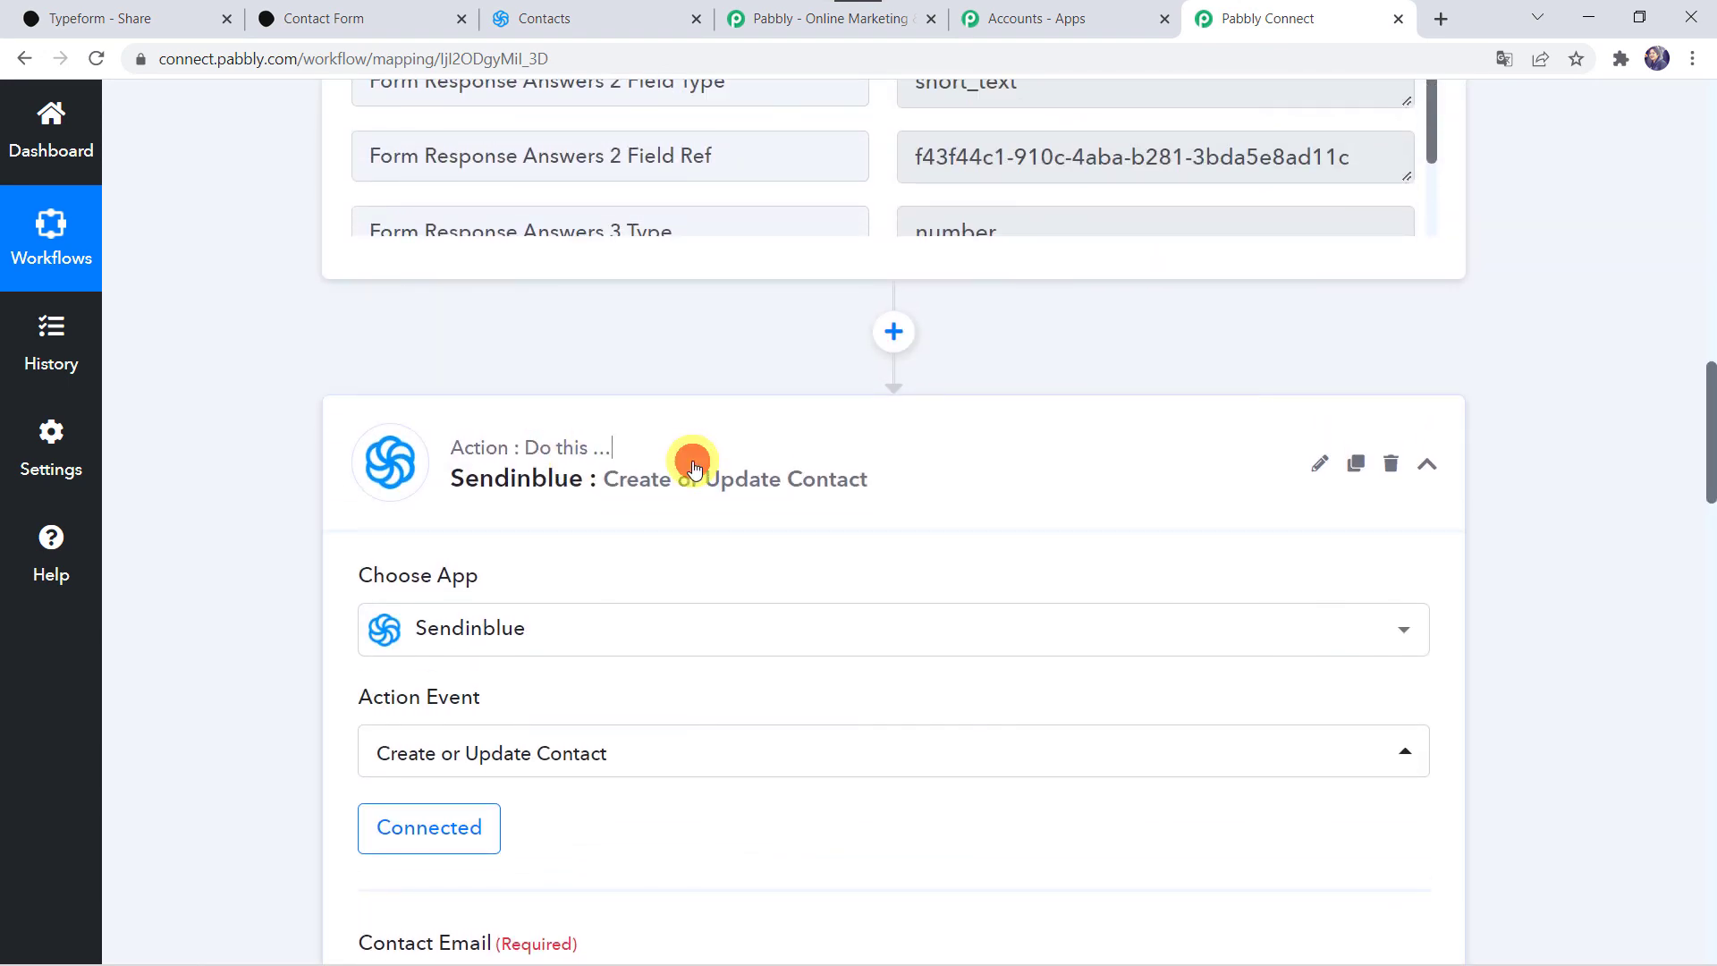
pyautogui.scroll(15, 690, 459)
pyautogui.click(866, 474)
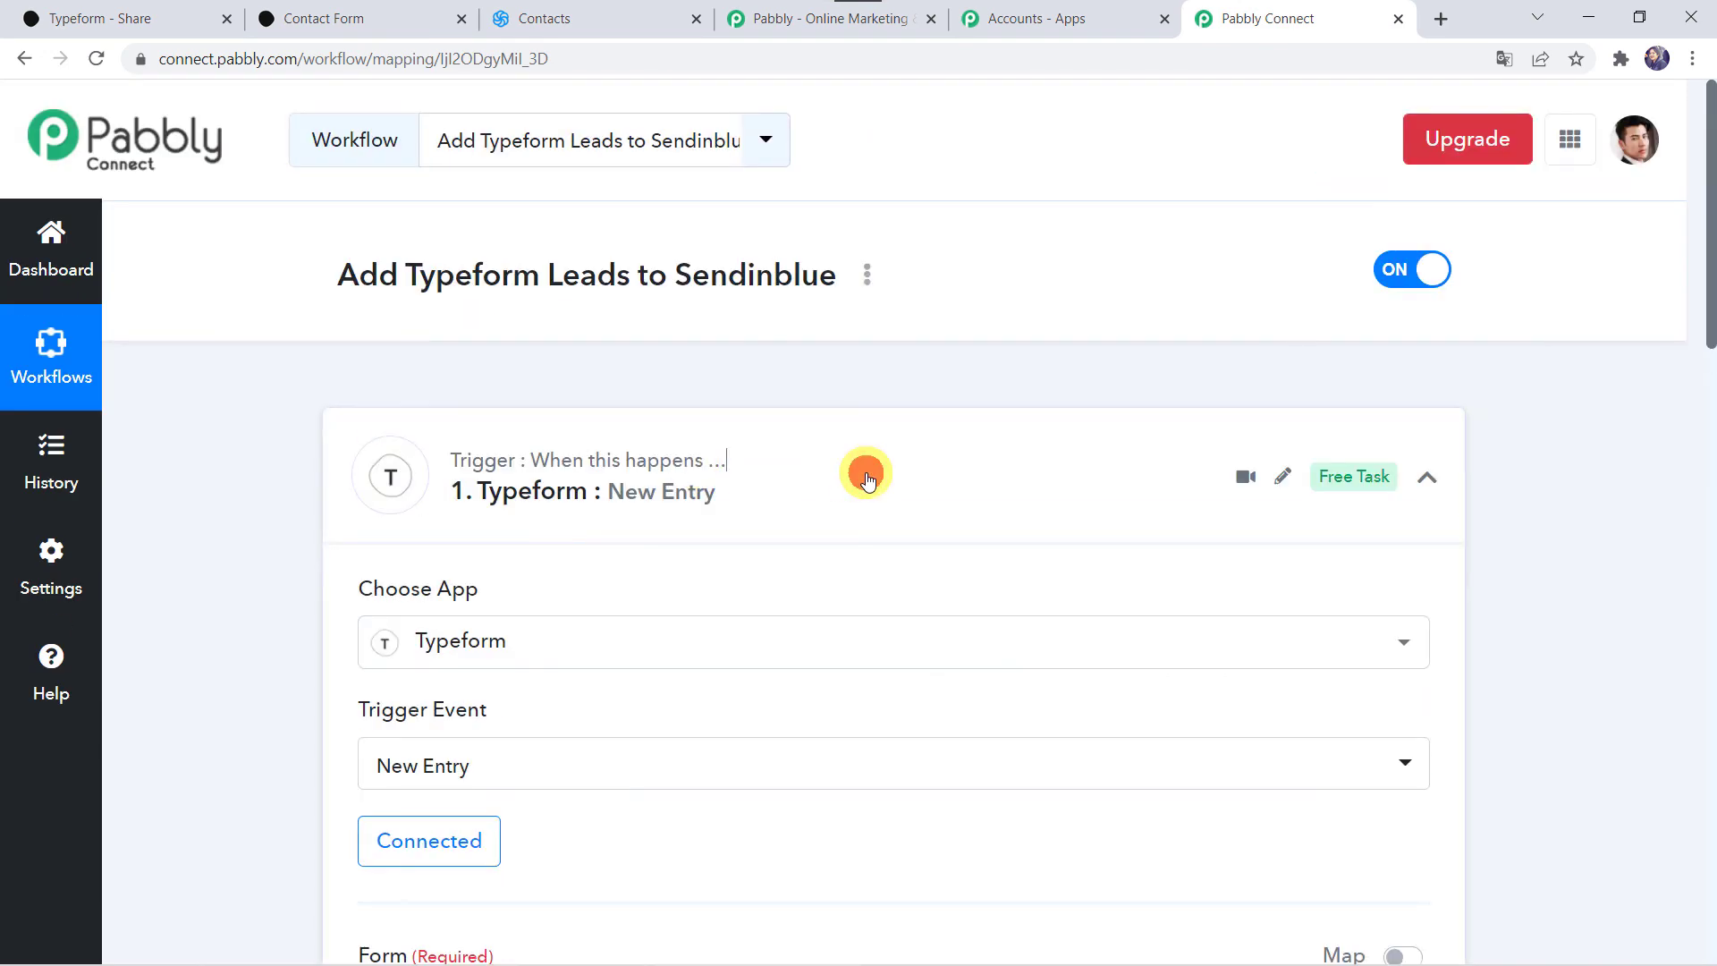